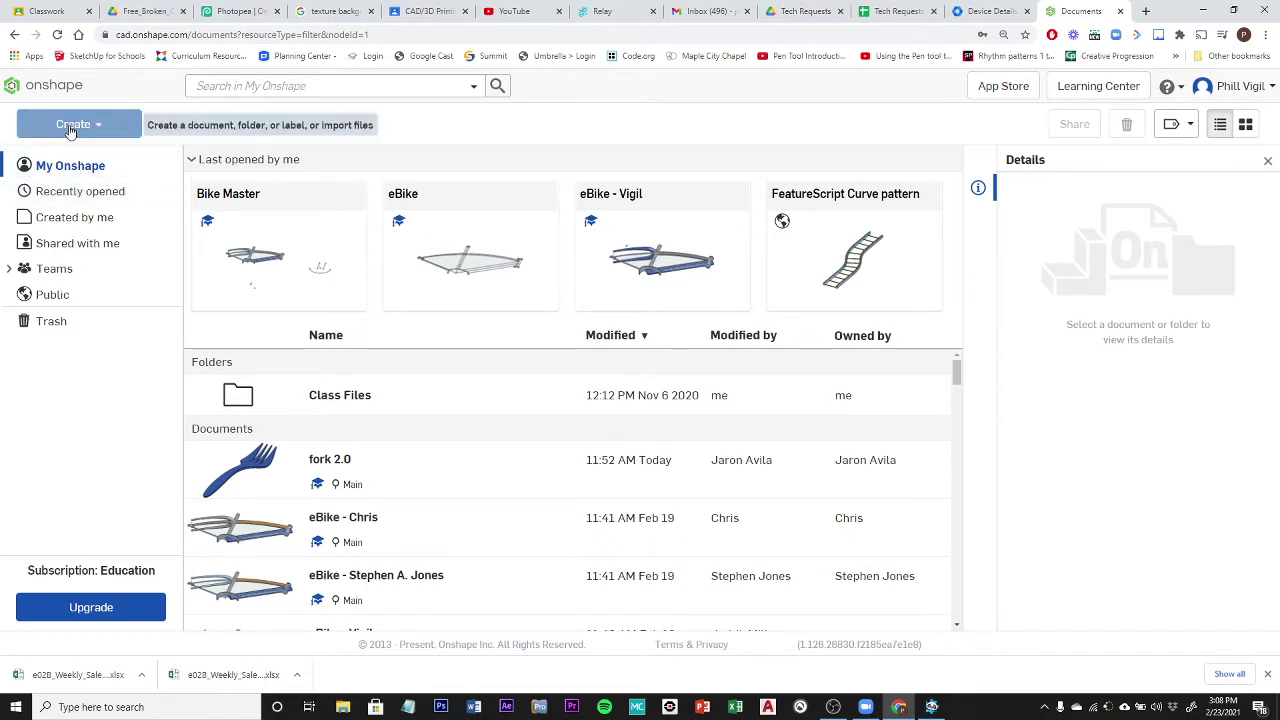
Create a new document named Spoon.
left_click(86, 136)
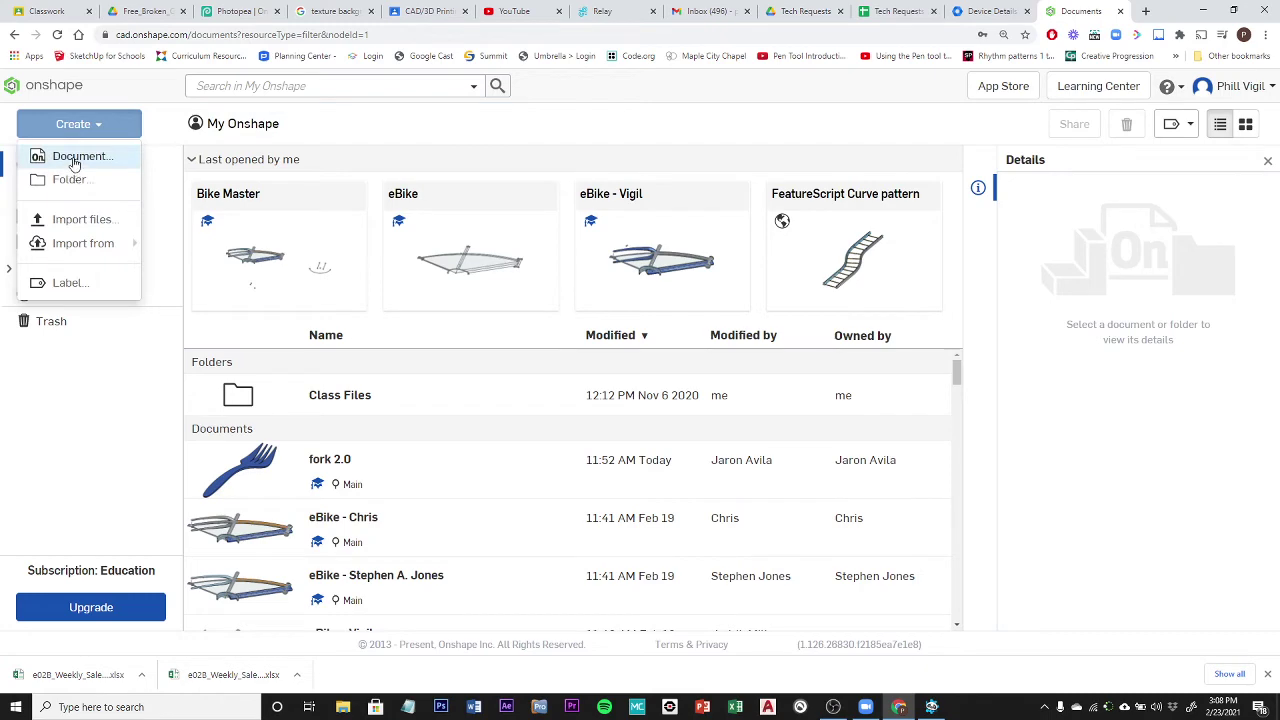
left_click(75, 160)
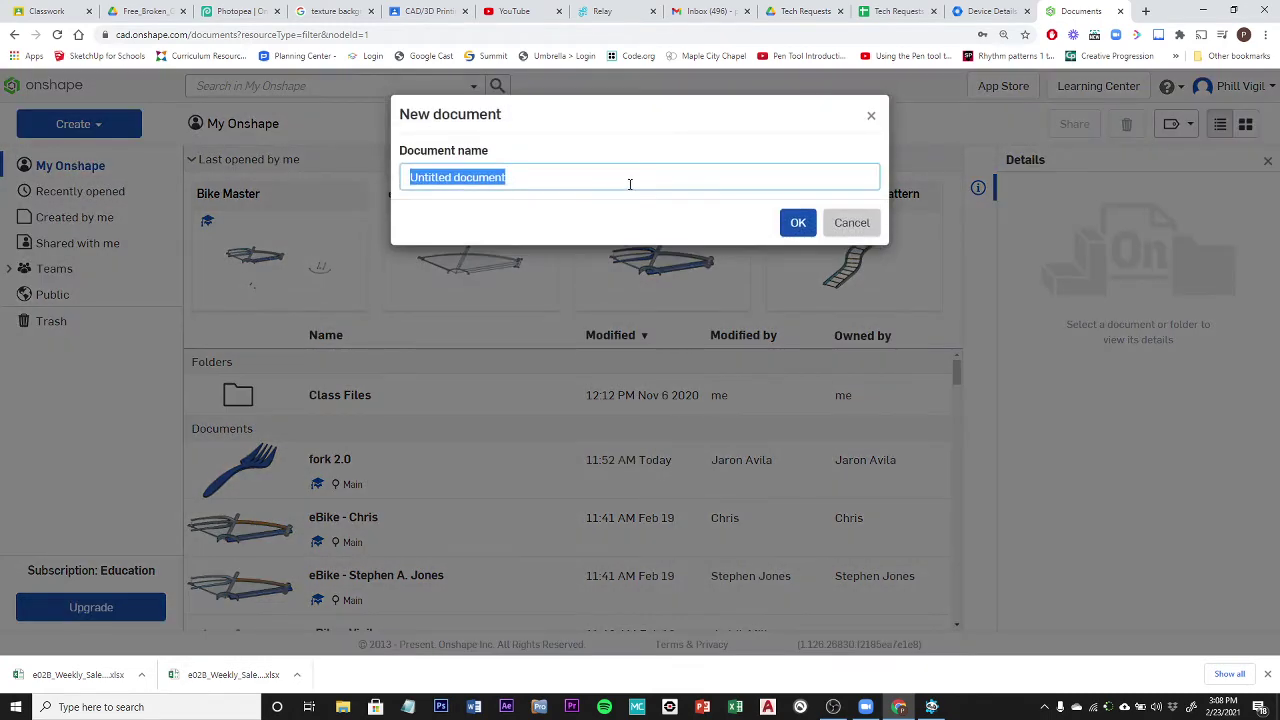
type("Spoon")
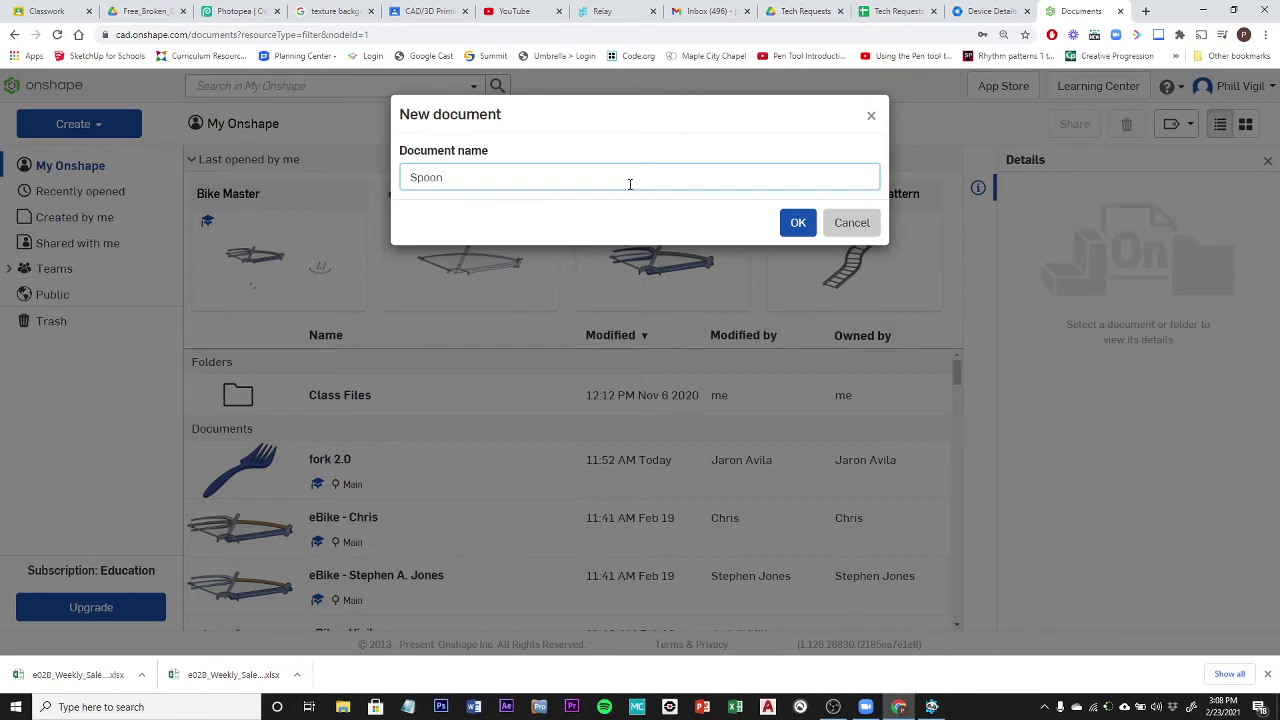
left_click(797, 222)
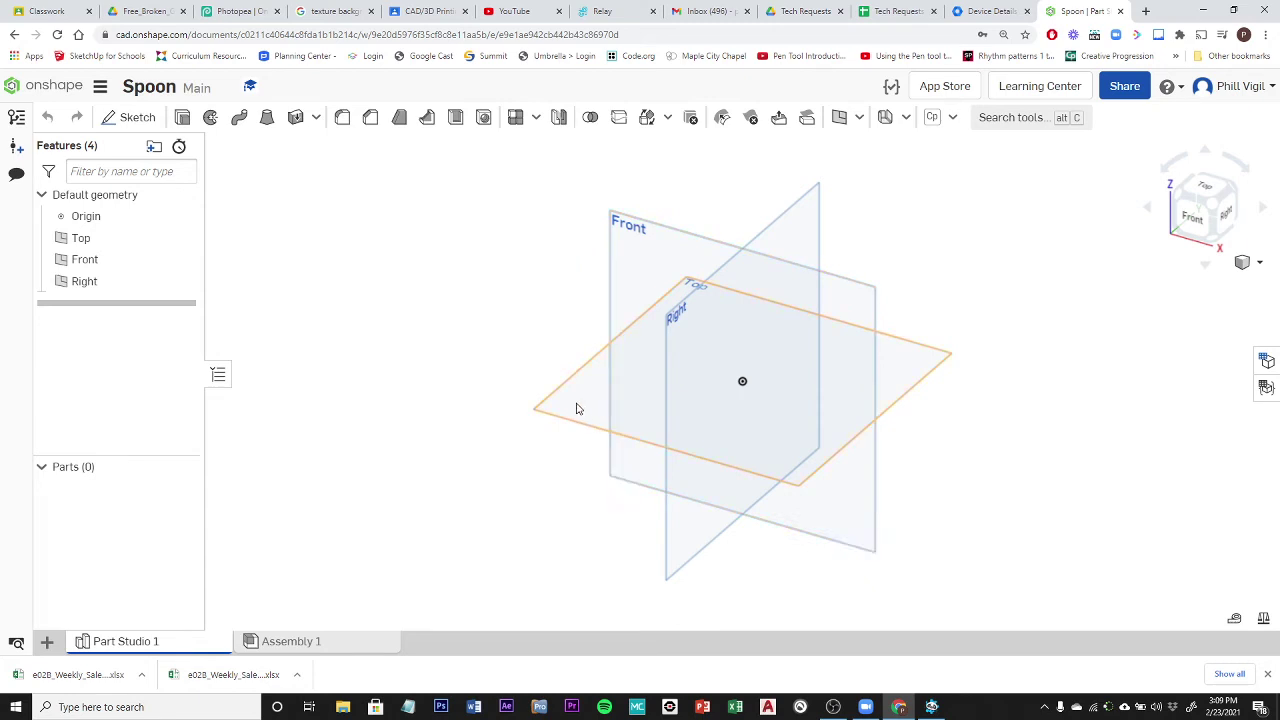
Start a sketch on the Top plane, view it straight on, and hide the default planes.
left_click(576, 408)
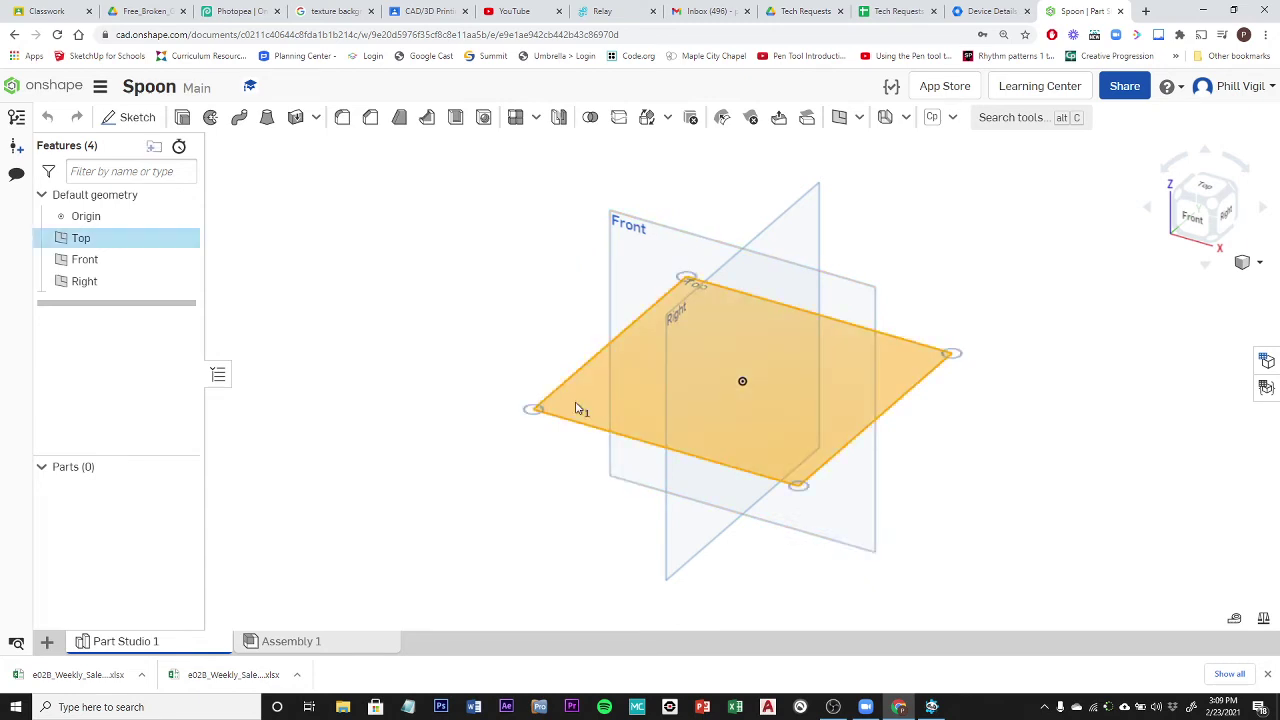
left_click(137, 118)
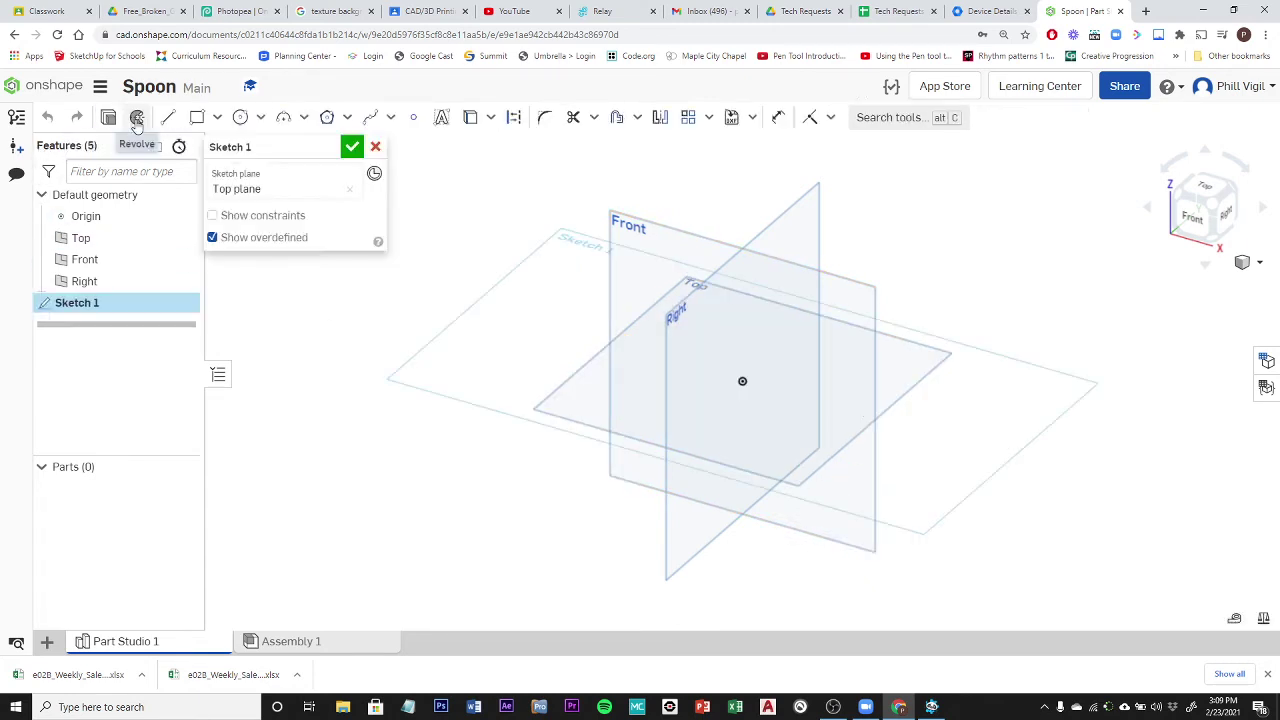
right_click(485, 364)
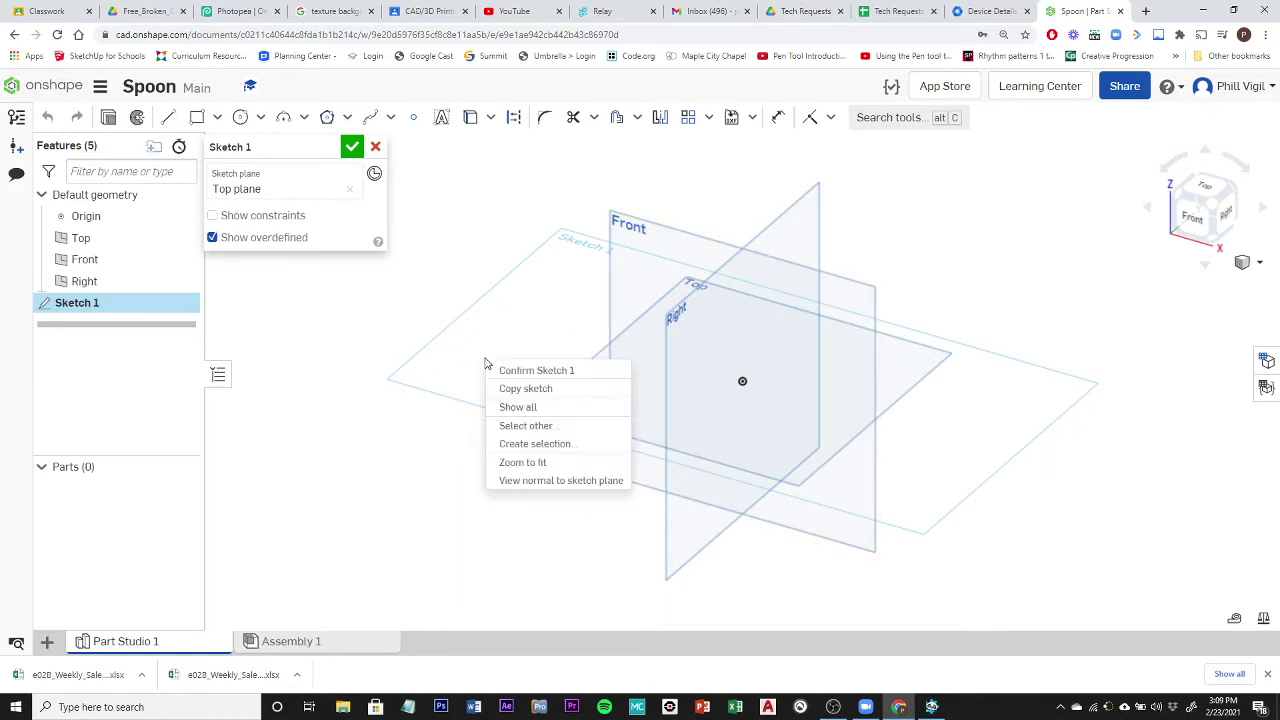
left_click(520, 479)
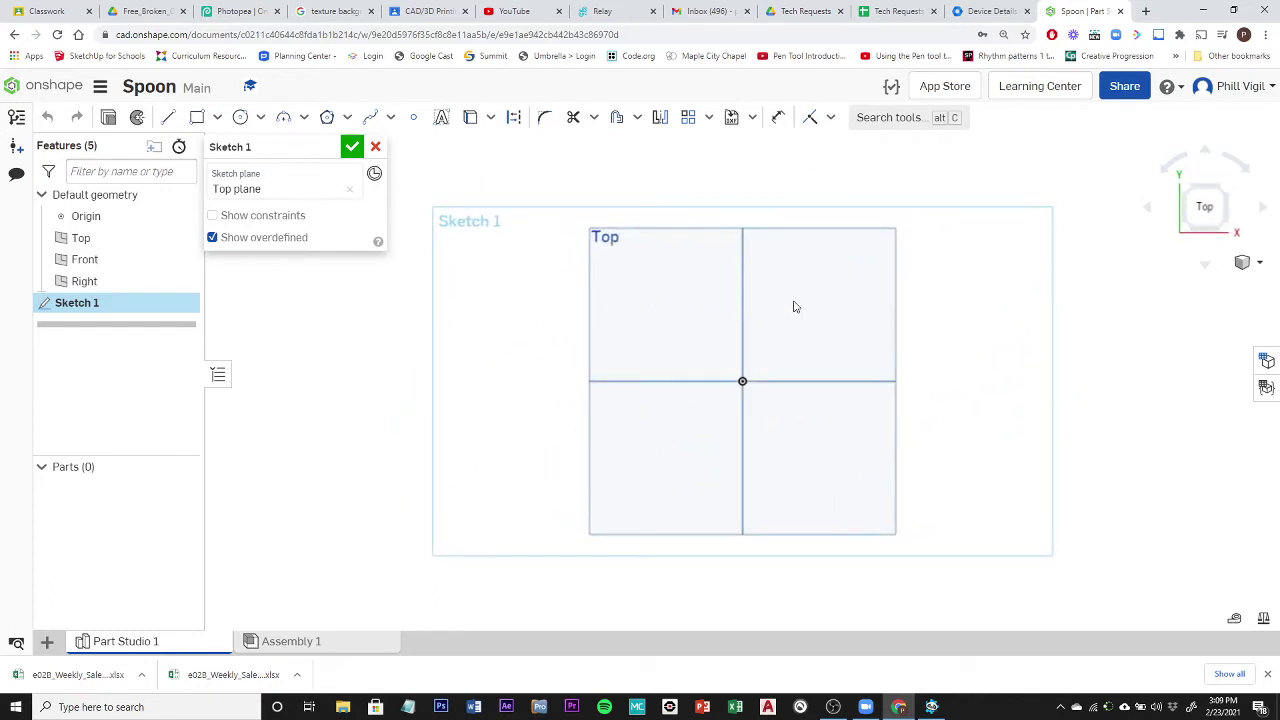
key("p")
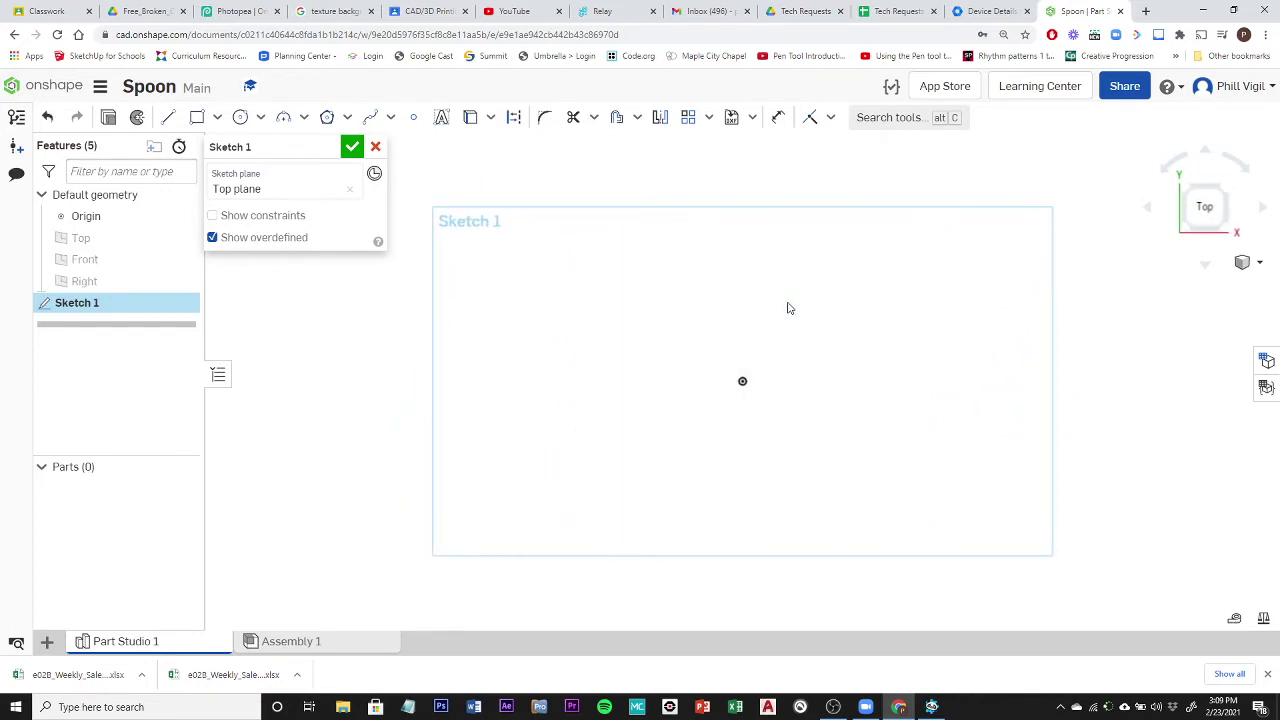
Sketch a vertical construction line about 83 mm long upward from the origin.
left_click(513, 117)
left_click(168, 117)
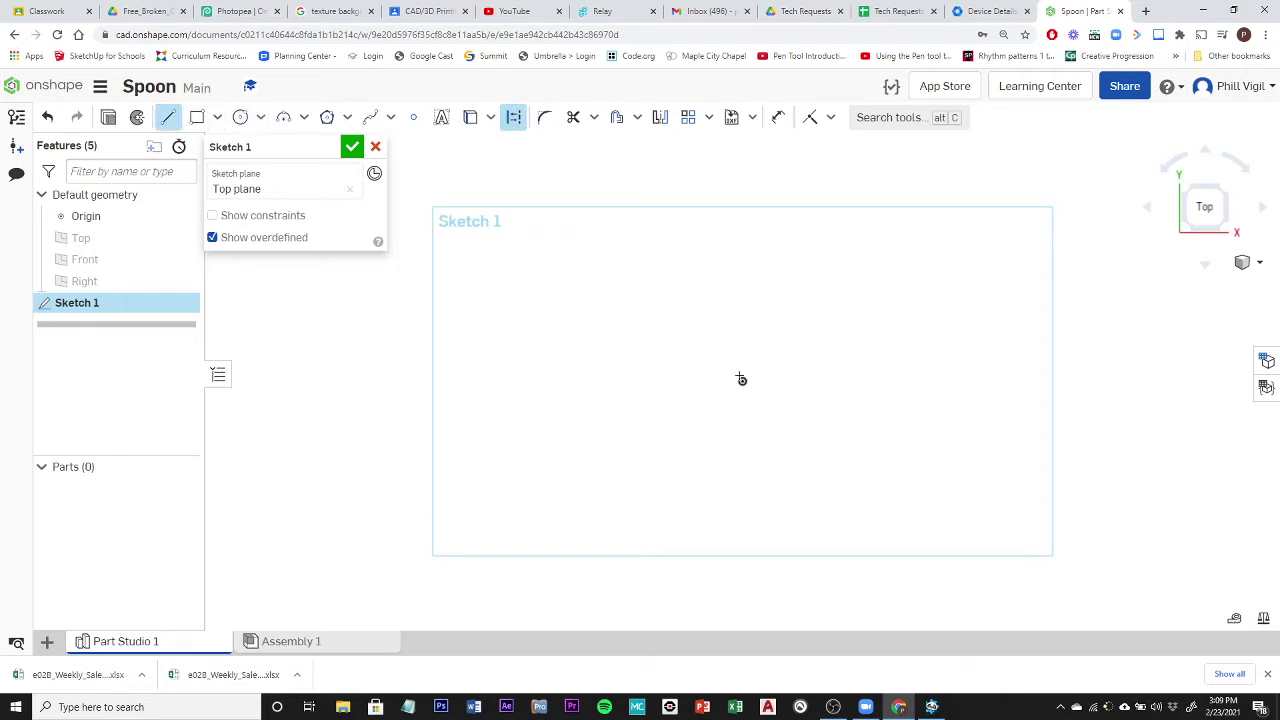
left_click(742, 380)
left_click(742, 213)
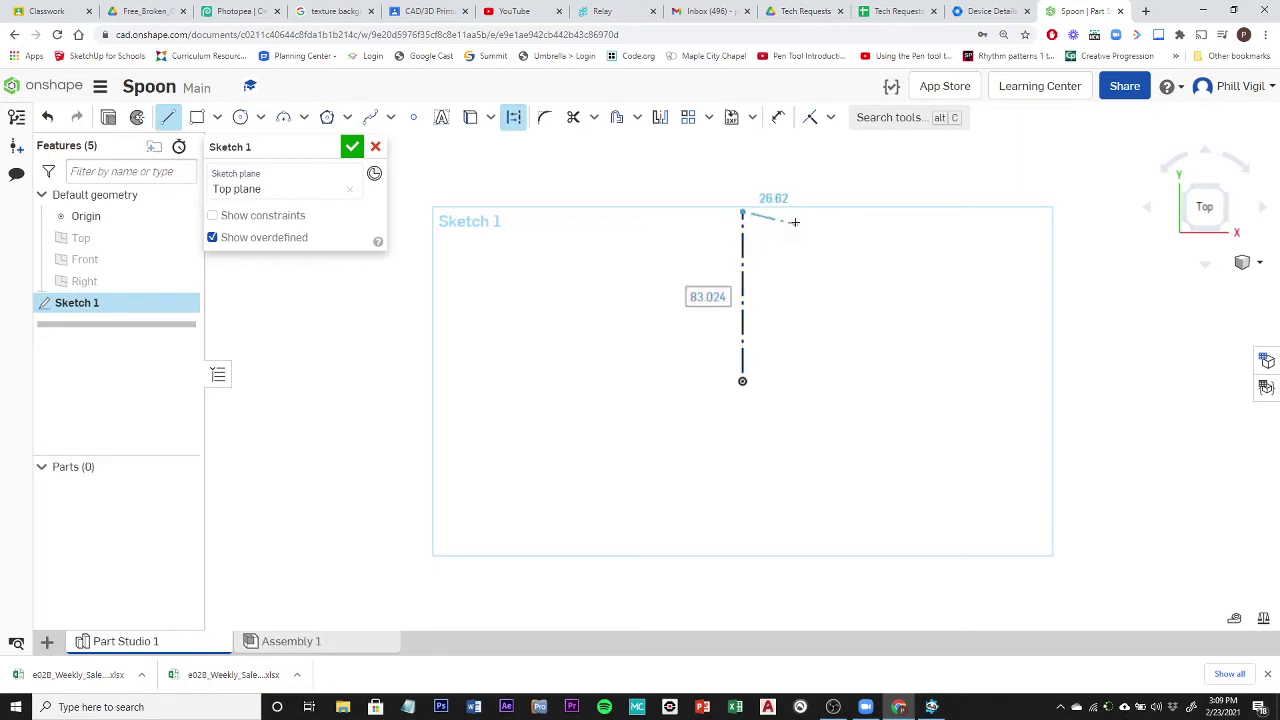
Dimension the vertical construction line to 150 mm.
left_click(778, 117)
left_click(742, 297)
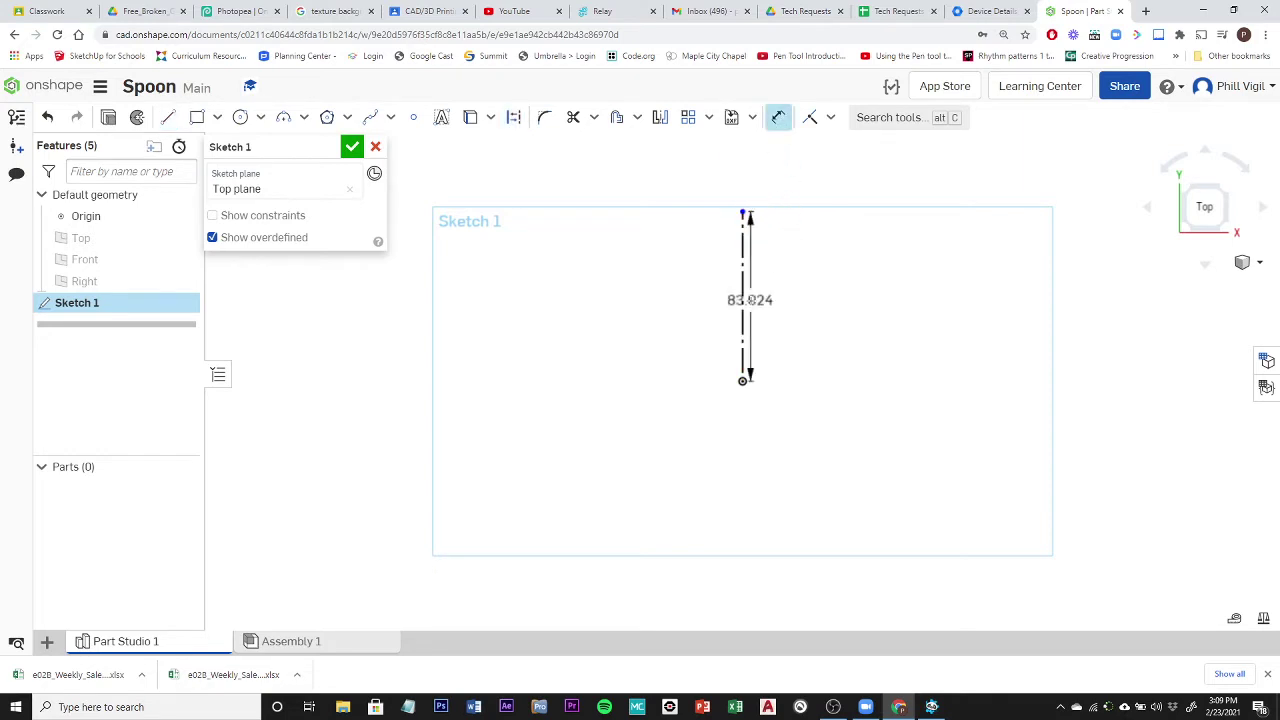
left_click(945, 282)
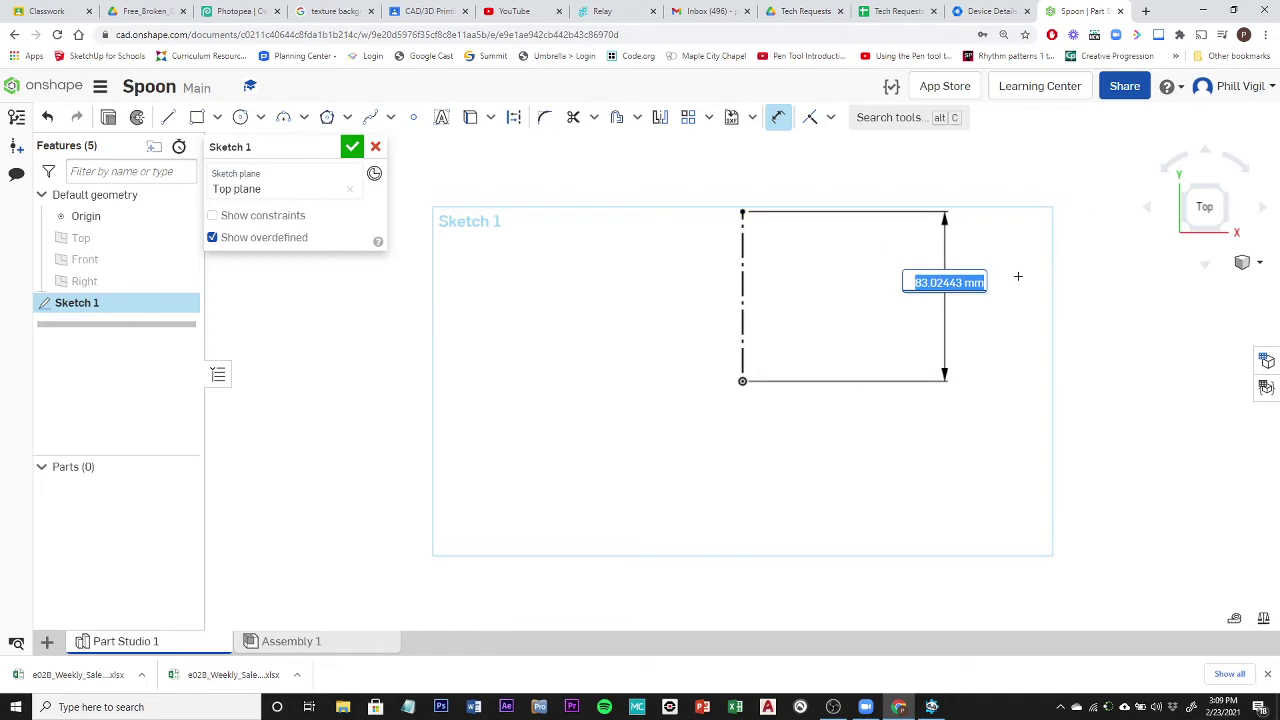
type("150")
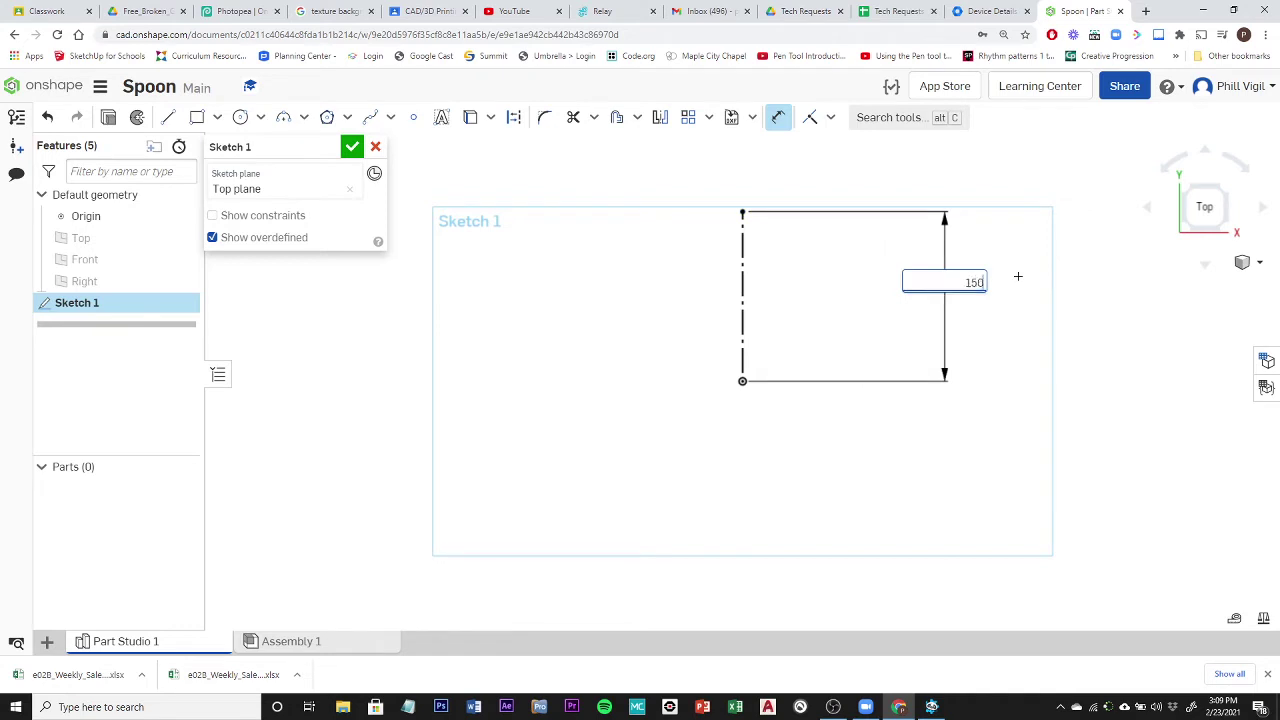
key("Return")
Draw a spline from the construction line's upper end down to the origin, outlining the right half of the spoon's bowl, neck and handle.
scroll(1018, 276, "up", 3)
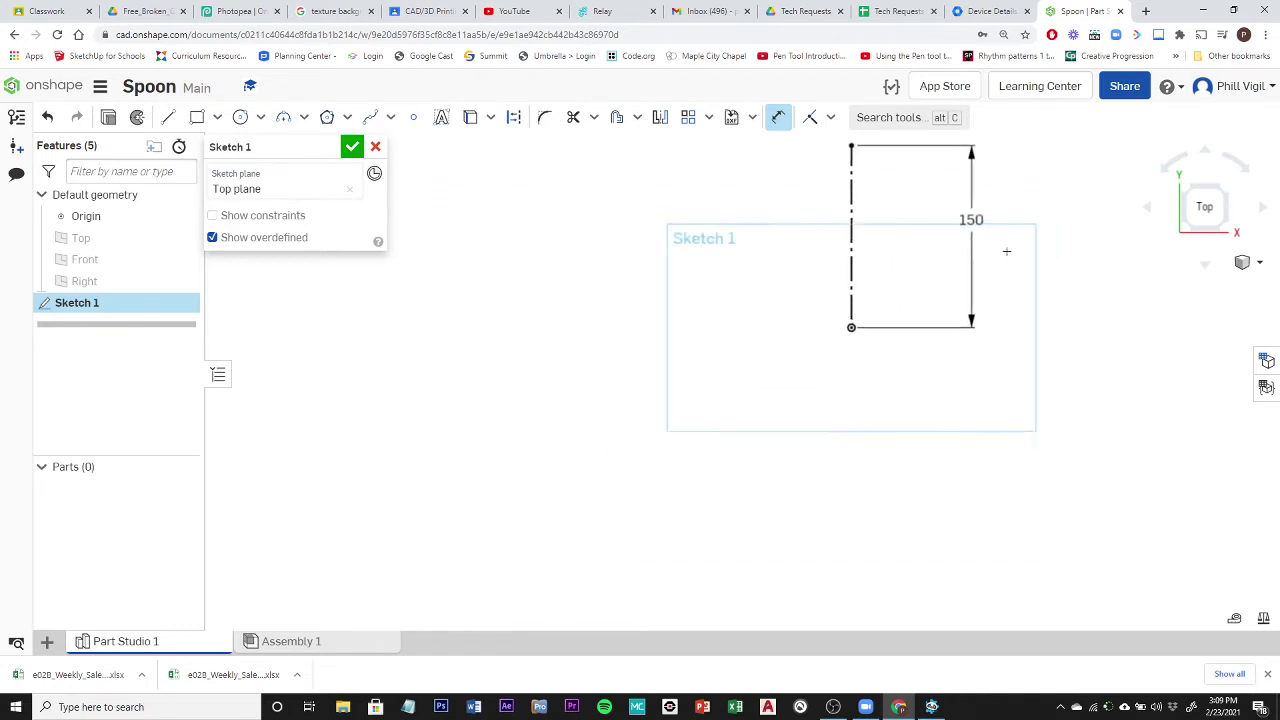
mouse_move(1011, 243)
middle_mouse_down()
mouse_move(797, 349)
mouse_move(746, 417)
mouse_move(766, 386)
middle_mouse_up()
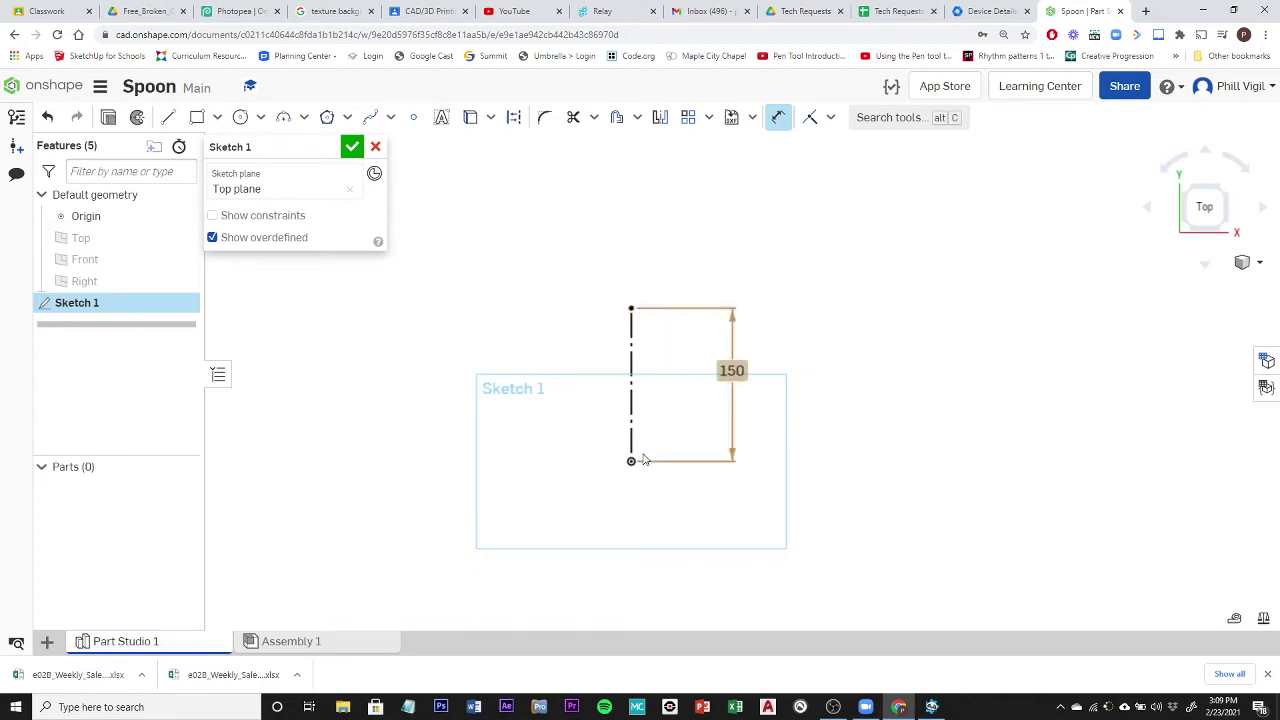
scroll(663, 378, "up", 5)
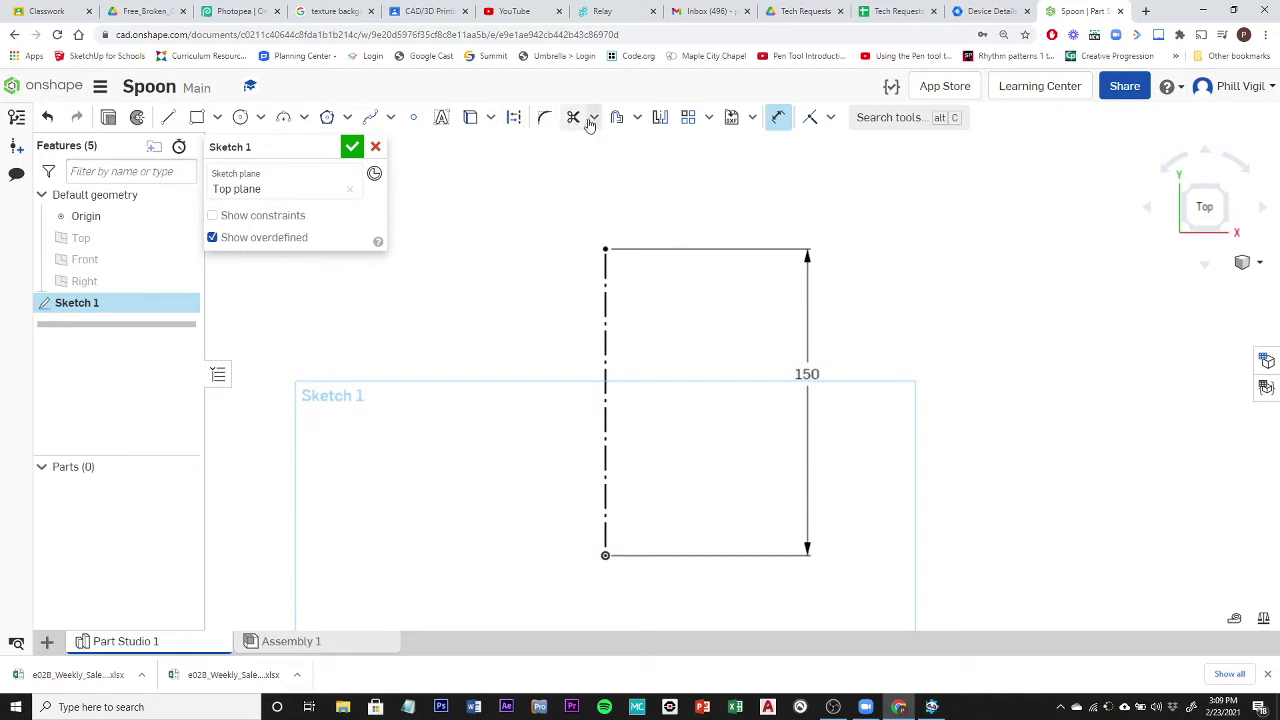
left_click(368, 119)
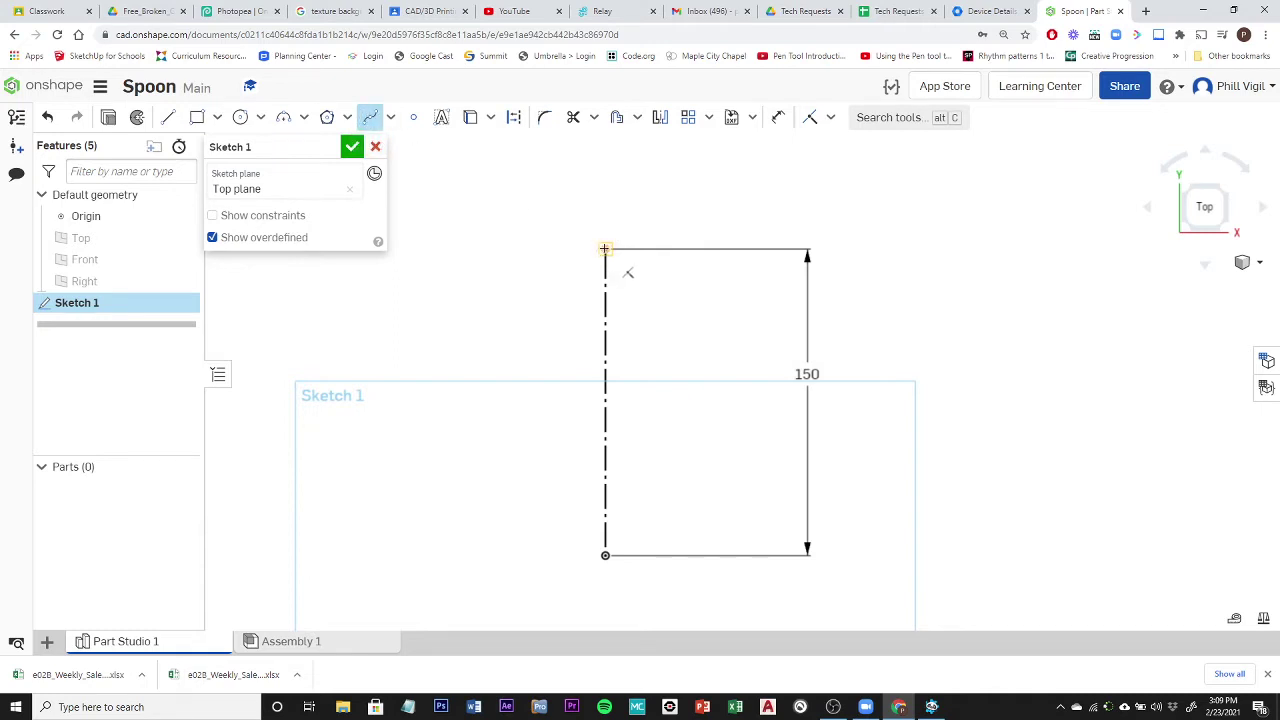
left_click(604, 248)
left_click(651, 291)
left_click(620, 344)
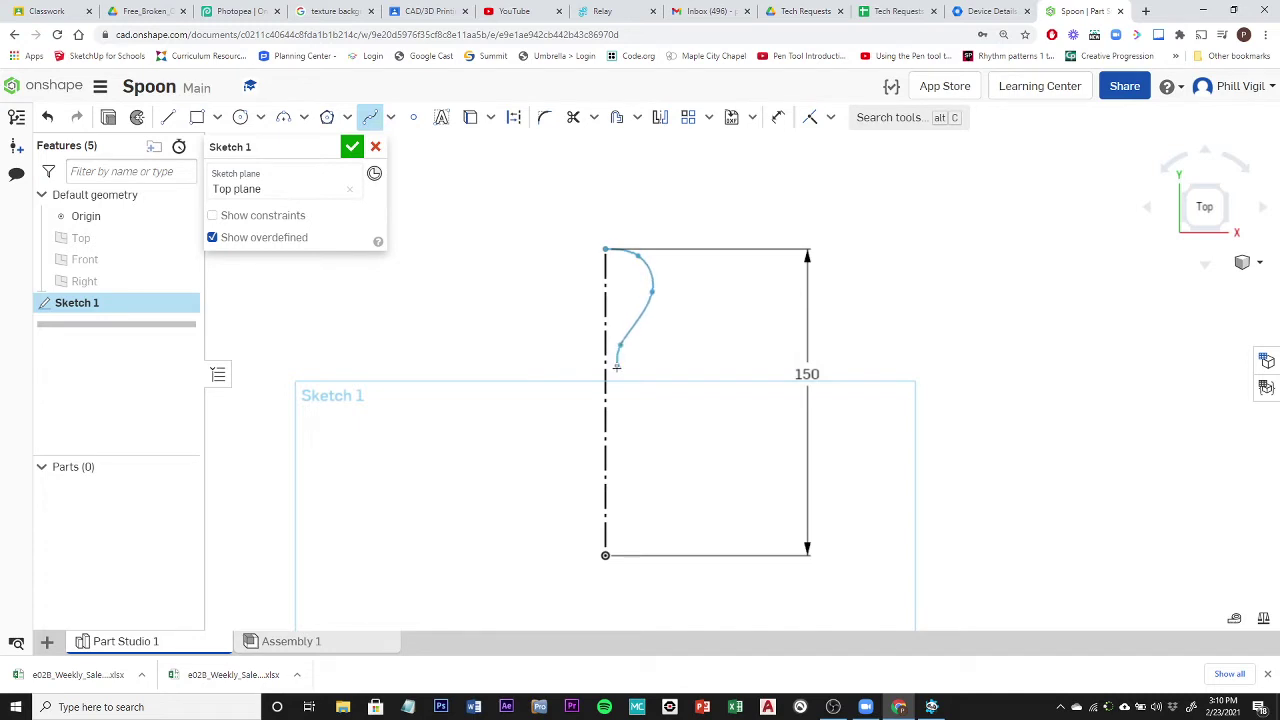
left_click(617, 430)
left_click(622, 548)
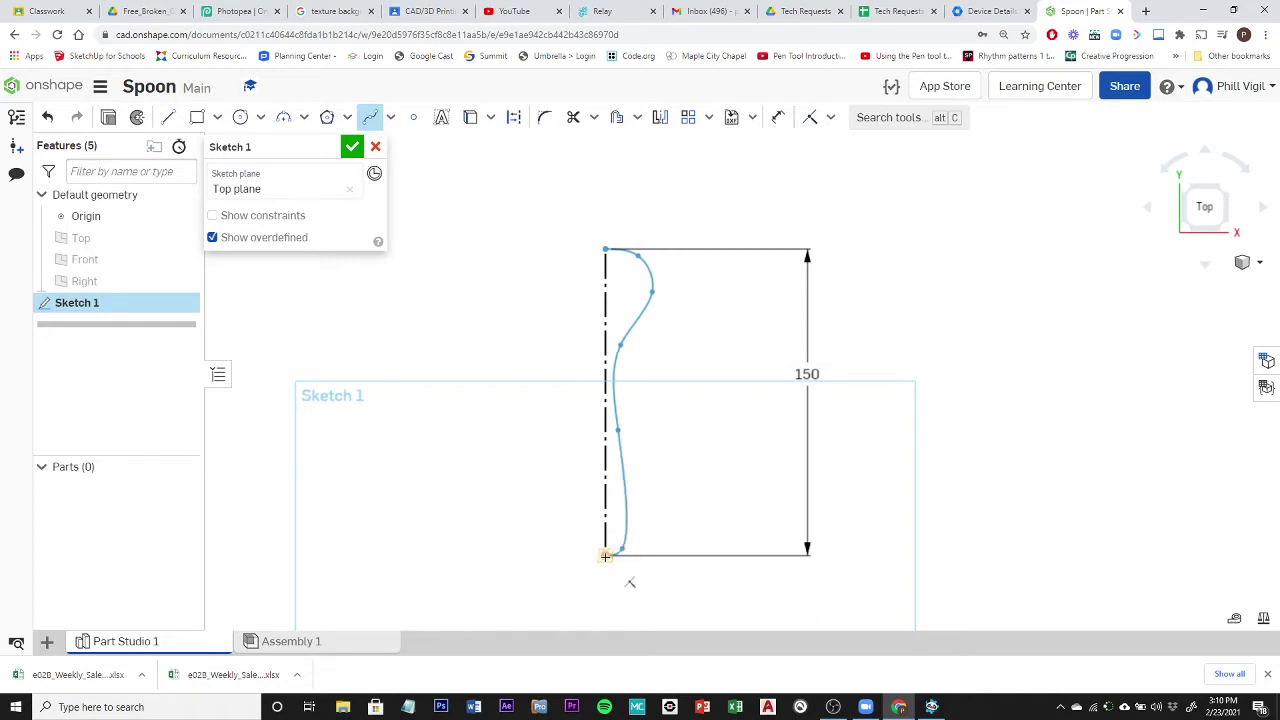
left_click(605, 555)
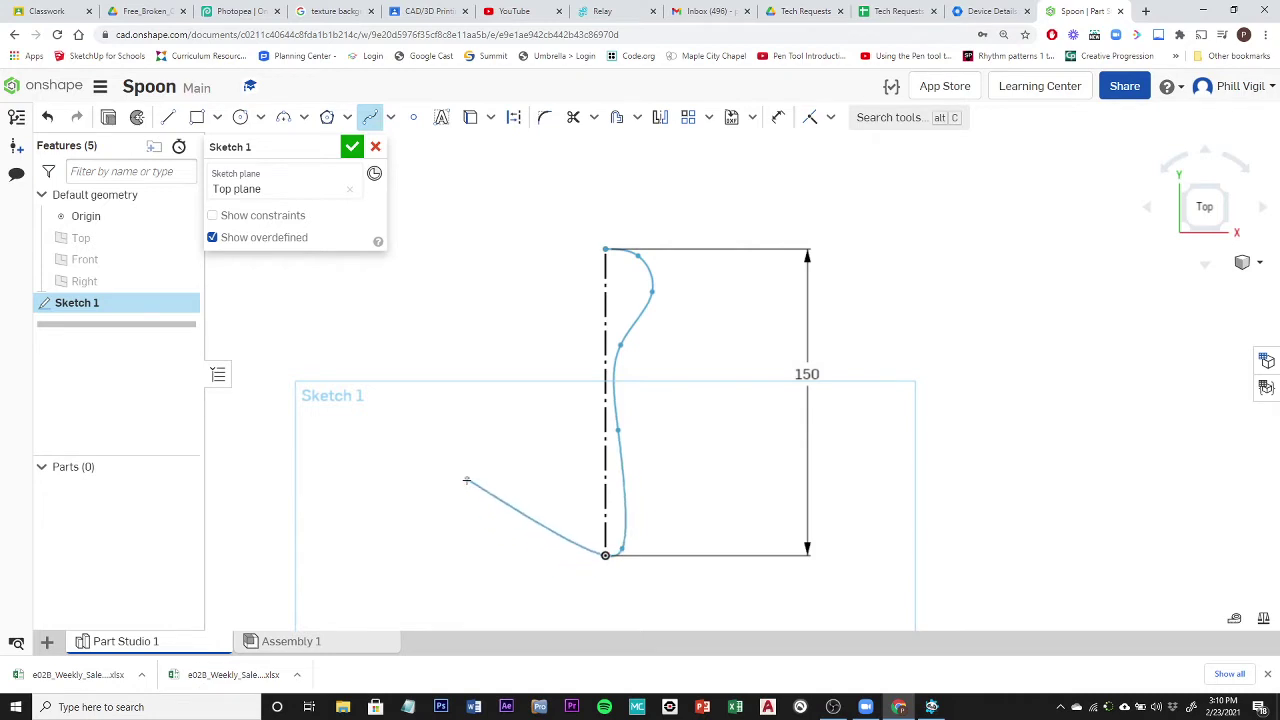
key("Escape")
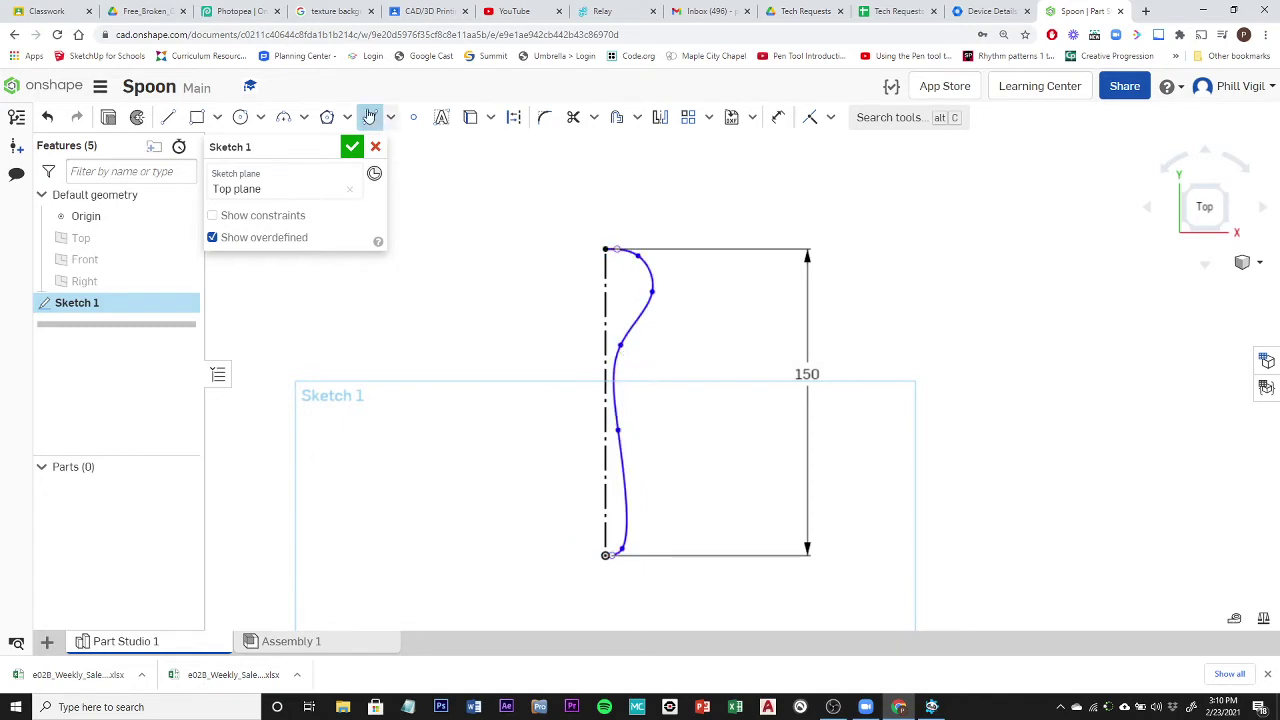
key("Escape")
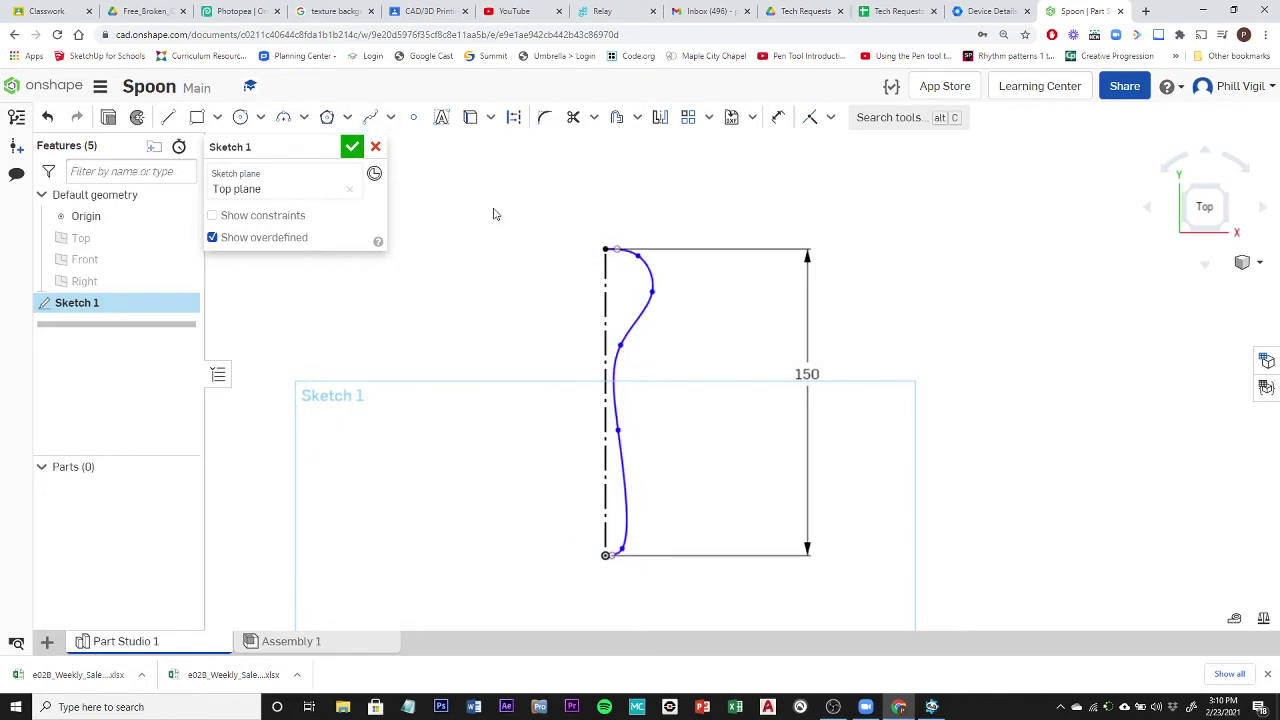
Reshape the half bowl by moving its widest spline point lower and inward and its upper point slightly inward.
left_click(654, 298)
left_click_drag(654, 298, 648, 322)
left_click_drag(635, 262, 632, 262)
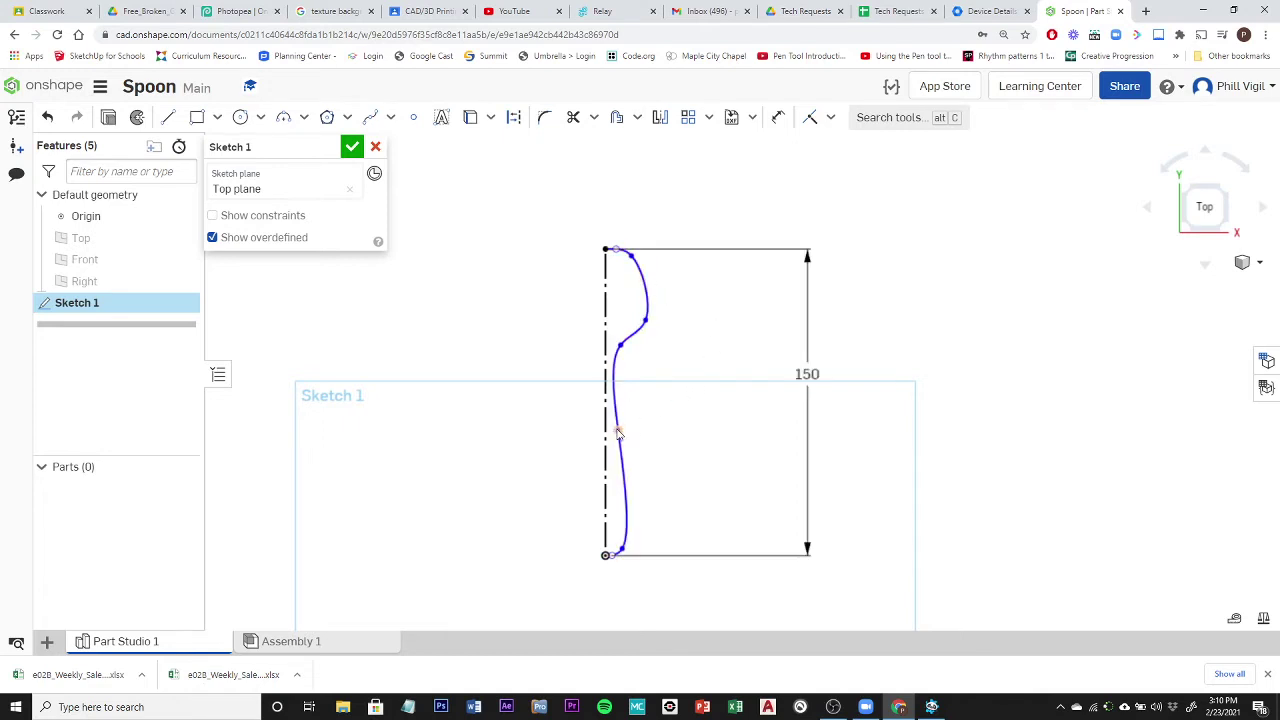
Adjust the tangent handle at the spline's upper end so the curve leaves the construction line horizontally.
scroll(618, 255, "up", 5)
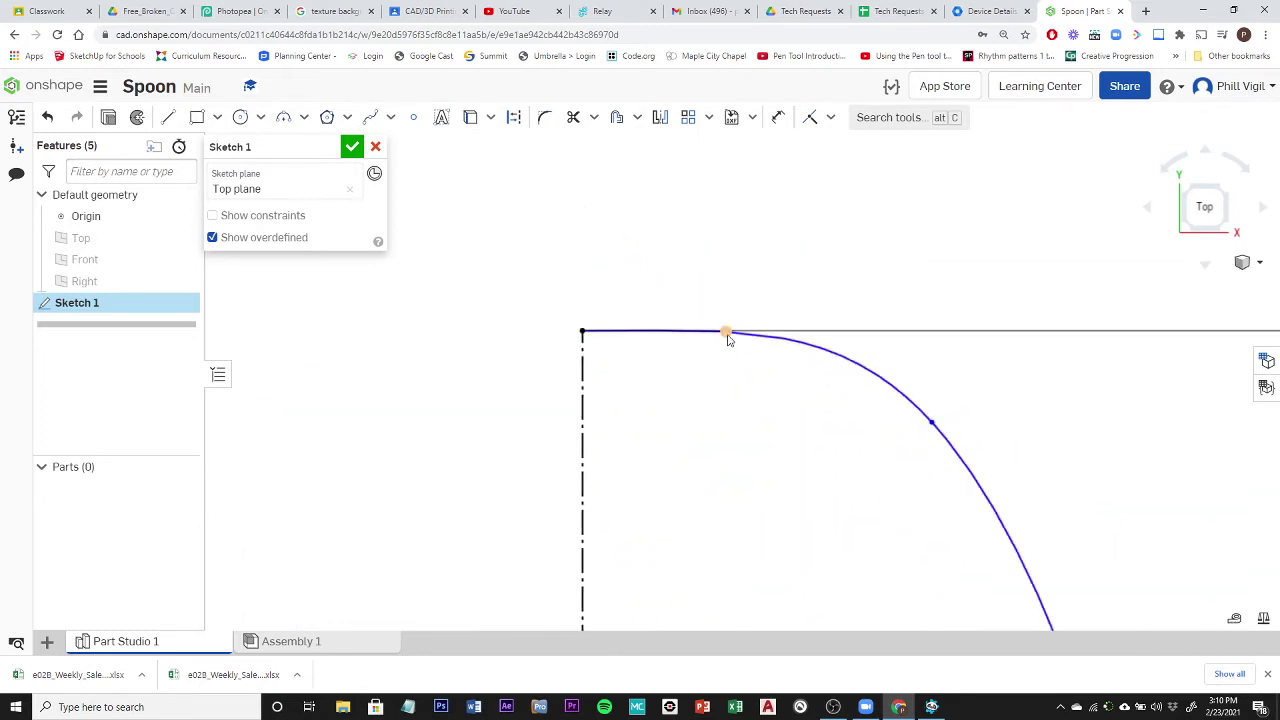
left_click_drag(728, 337, 724, 302)
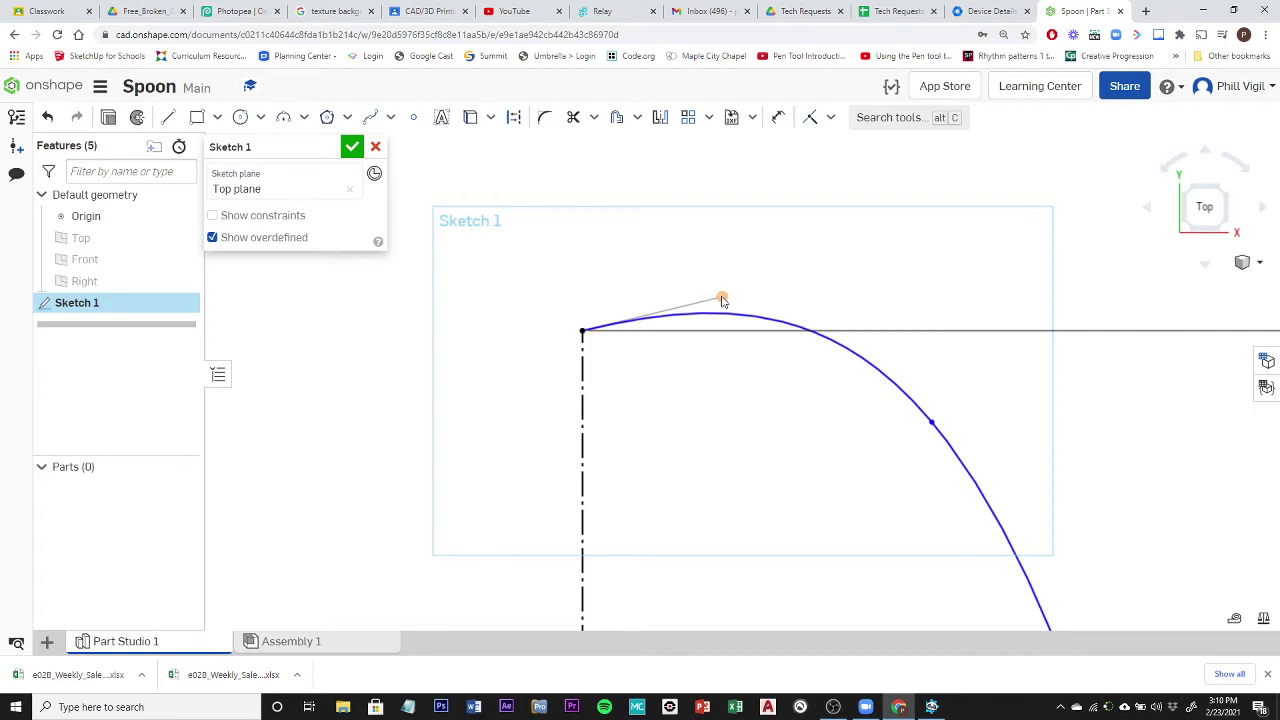
left_click_drag(722, 299, 714, 338)
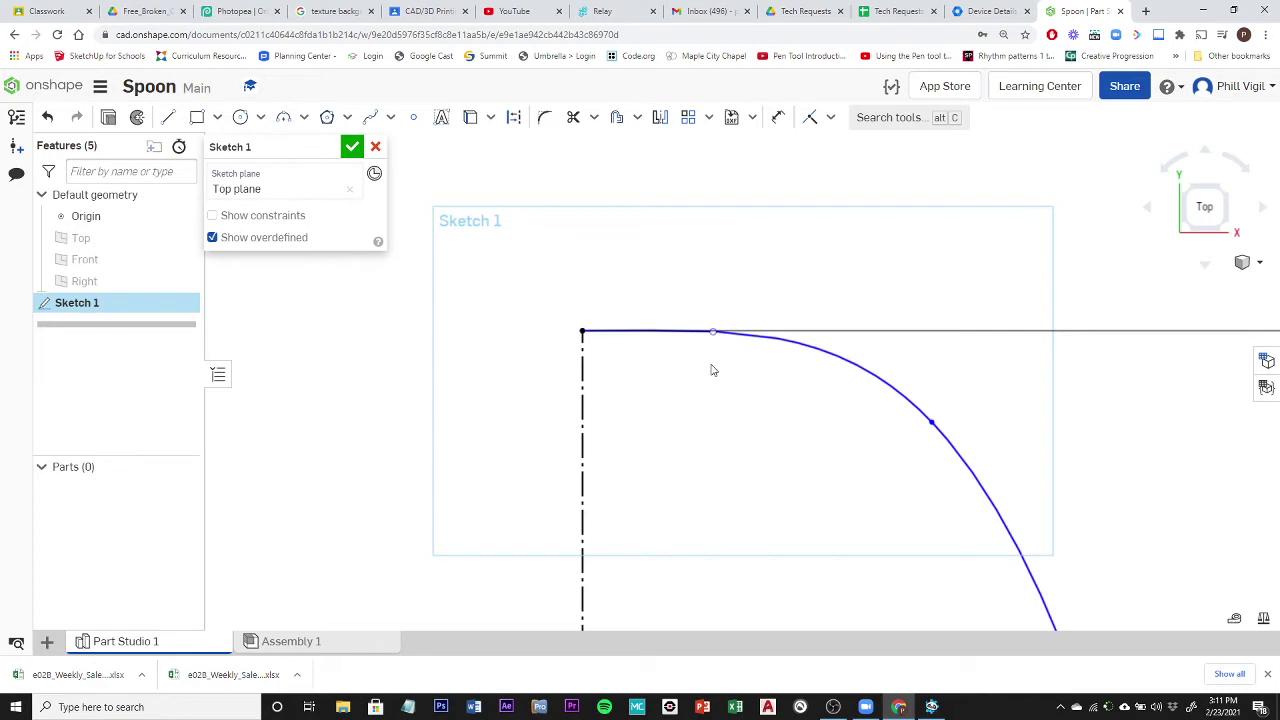
Mirror the spline across the vertical construction line to complete the spoon outline.
scroll(712, 370, "down", 6)
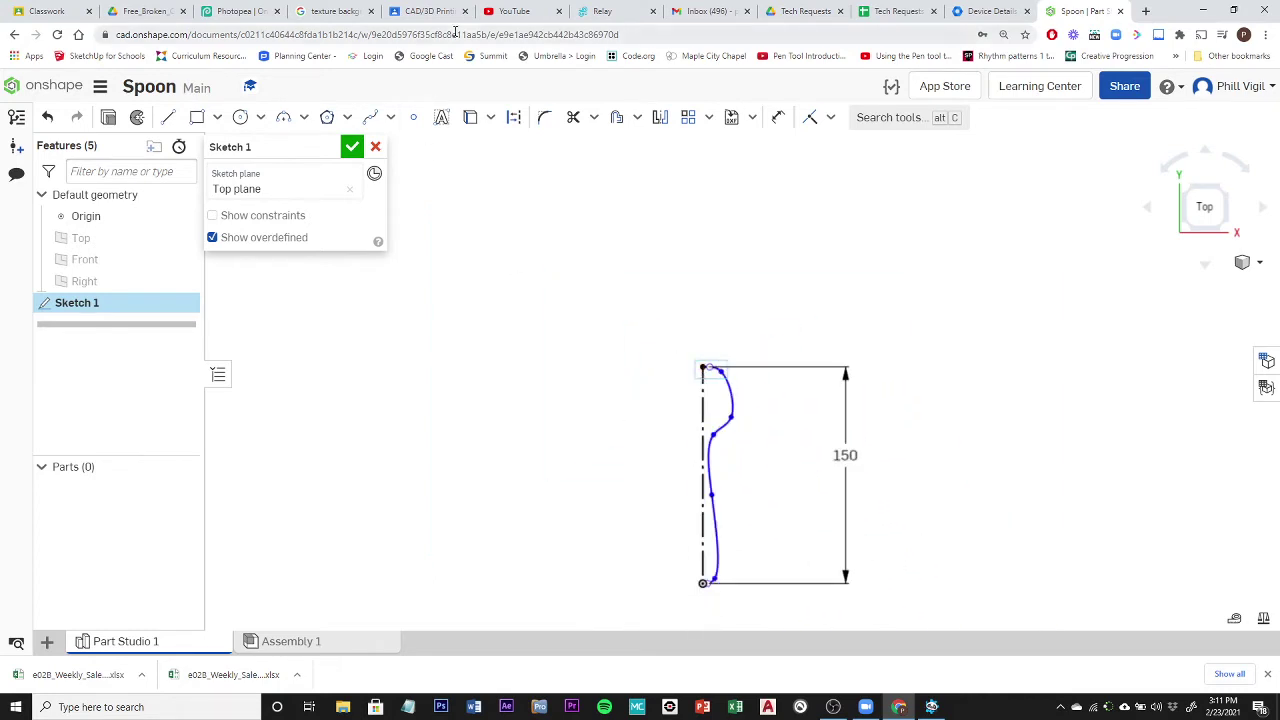
left_click(661, 119)
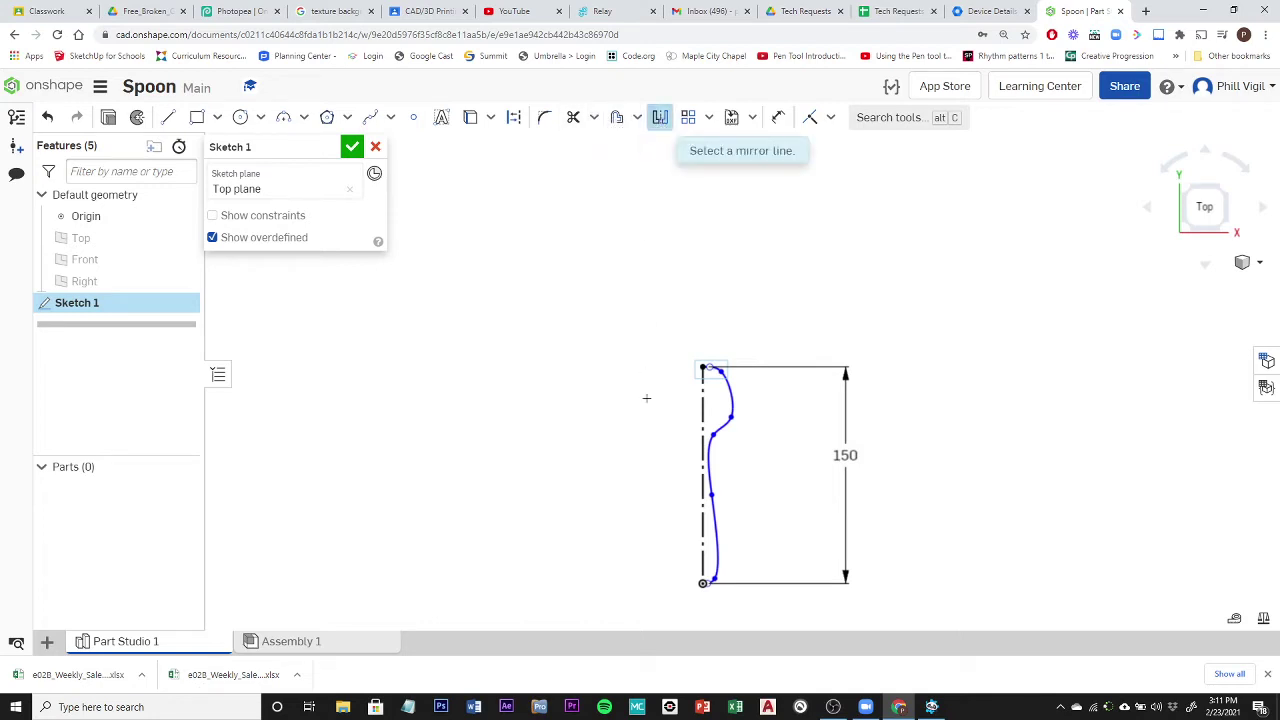
left_click(704, 405)
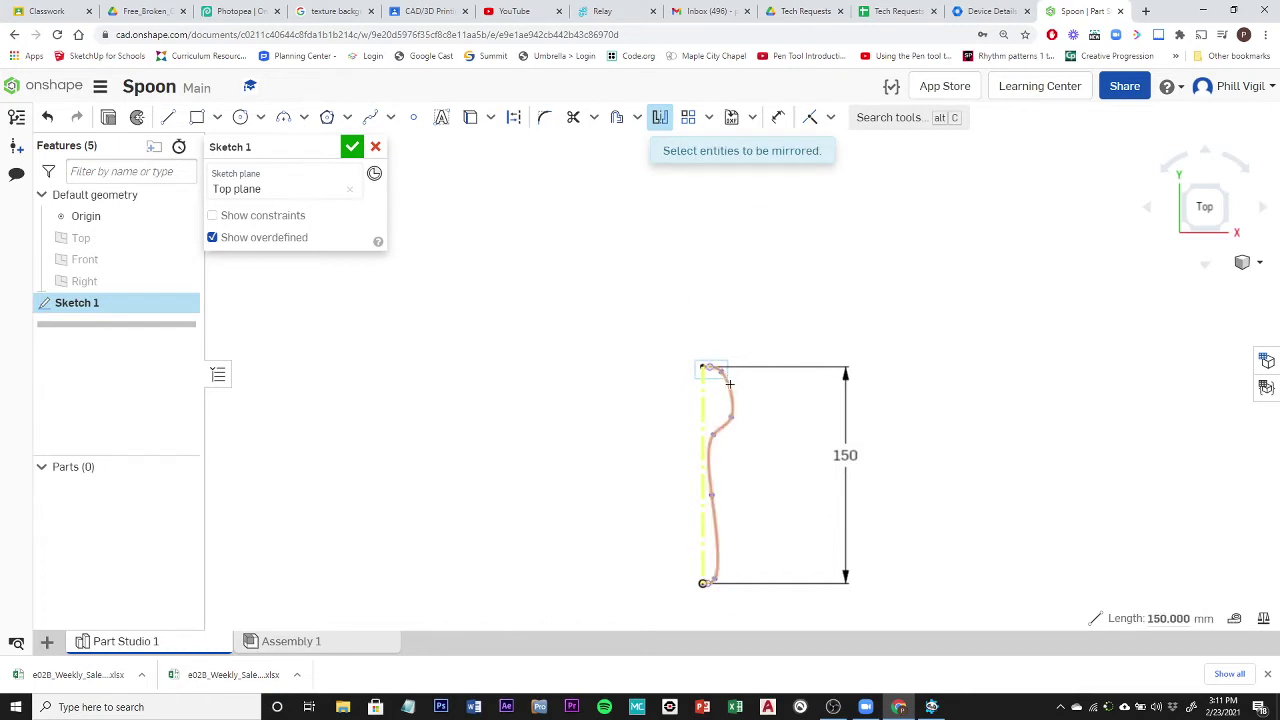
left_click(729, 387)
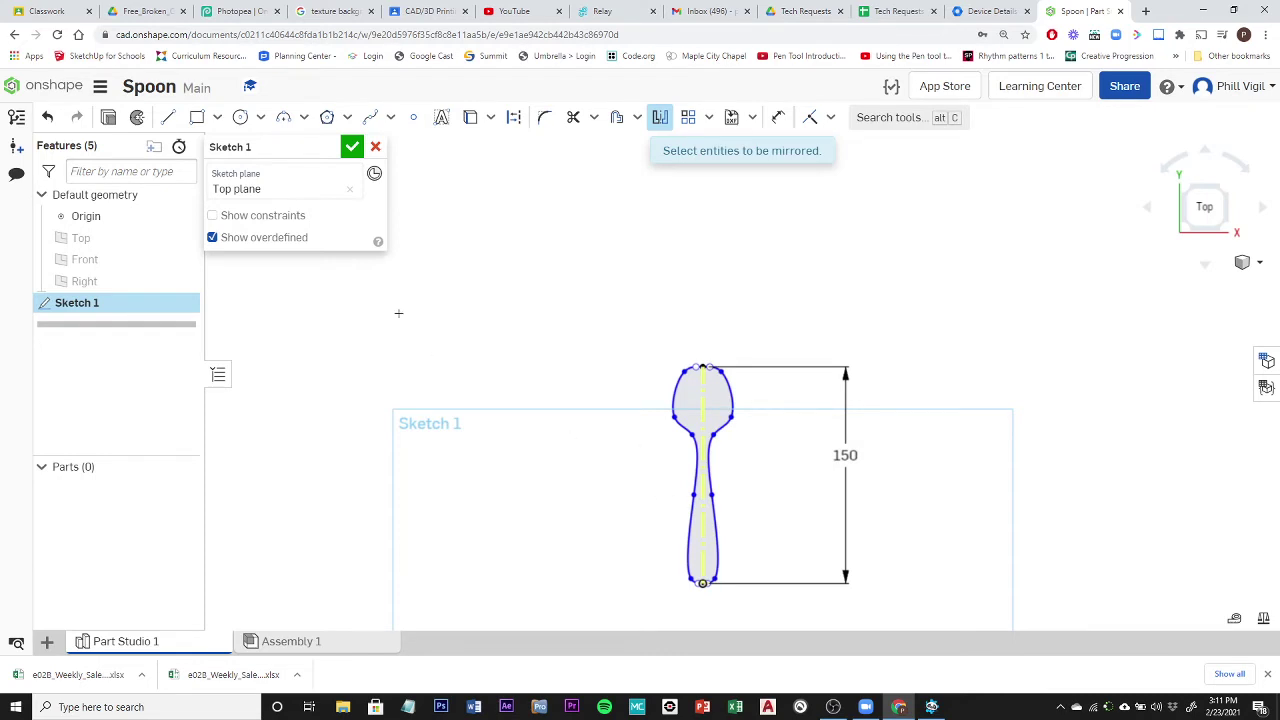
key("Escape")
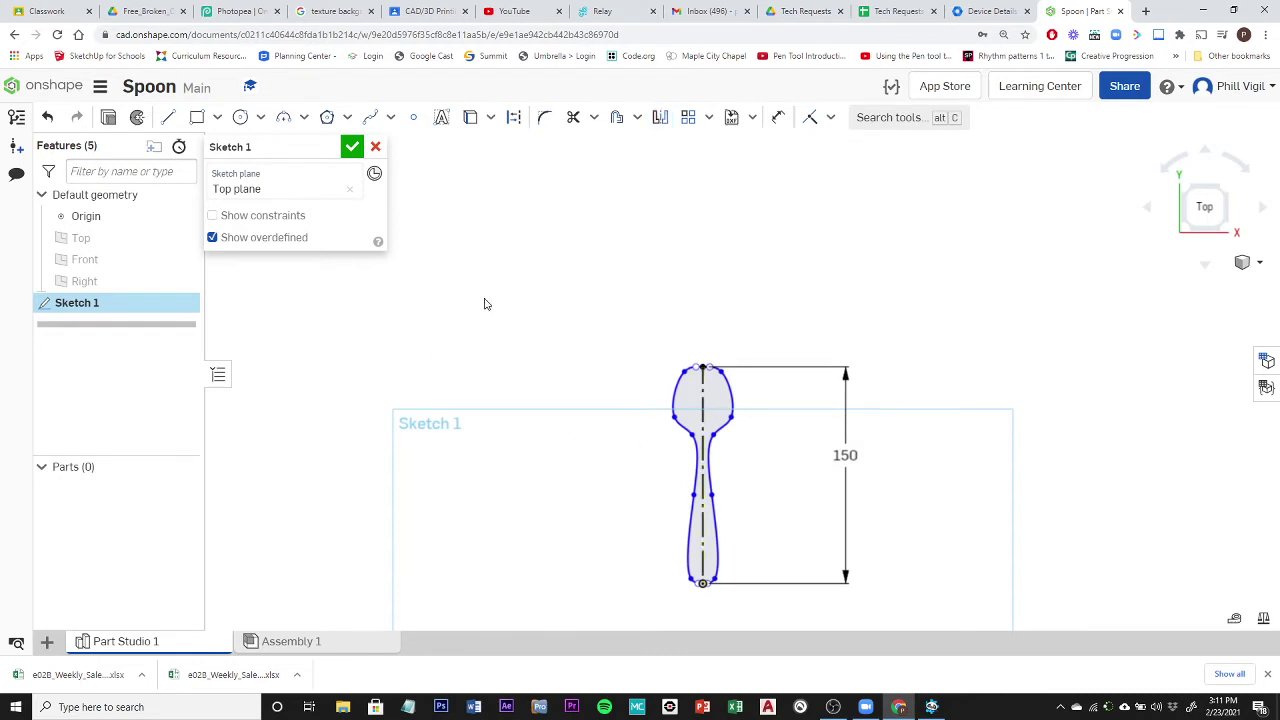
Narrow the bowl and taper its tip by moving the lower and upper spline points on the bowl's right side inward and down.
scroll(757, 457, "up", 4)
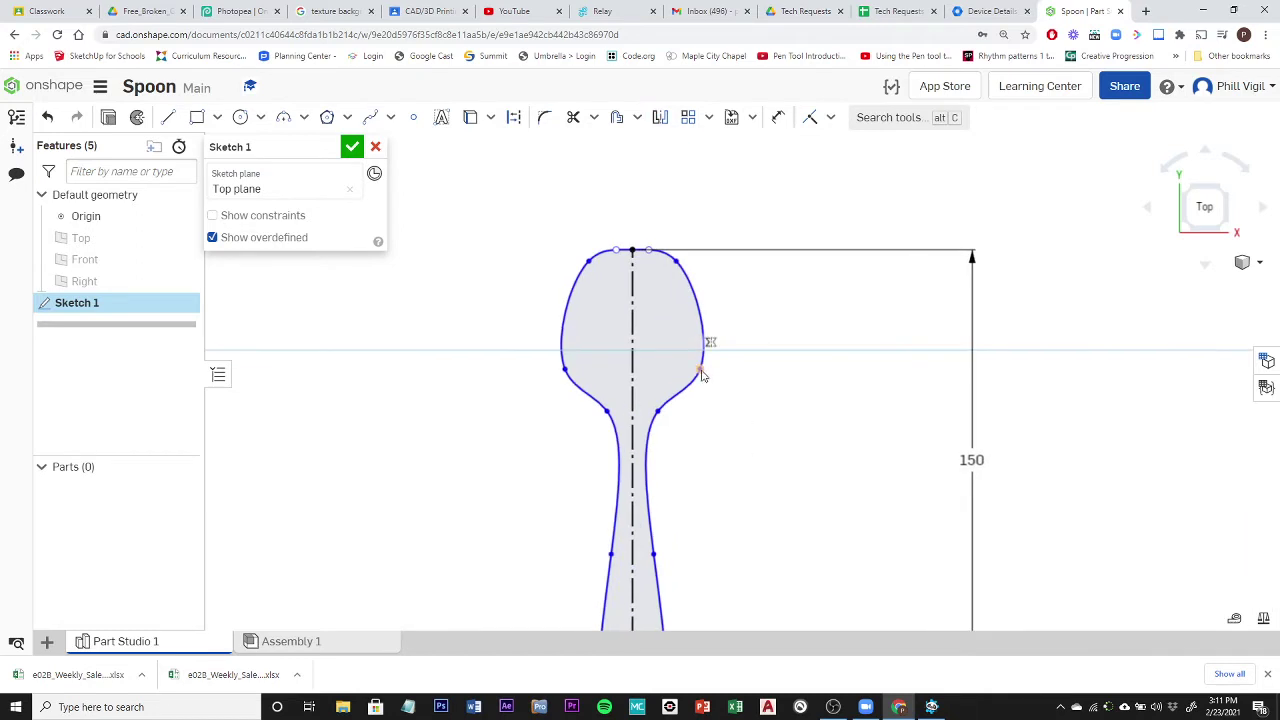
left_click_drag(701, 375, 690, 376)
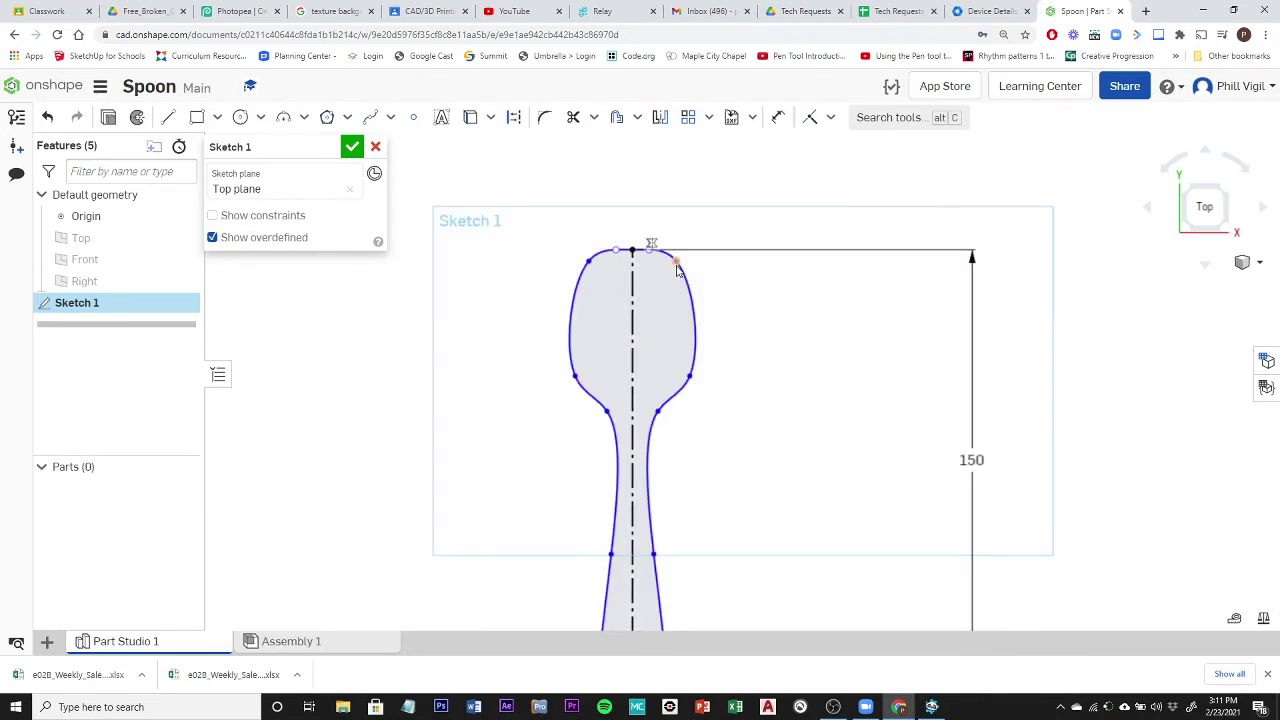
left_click_drag(677, 270, 672, 283)
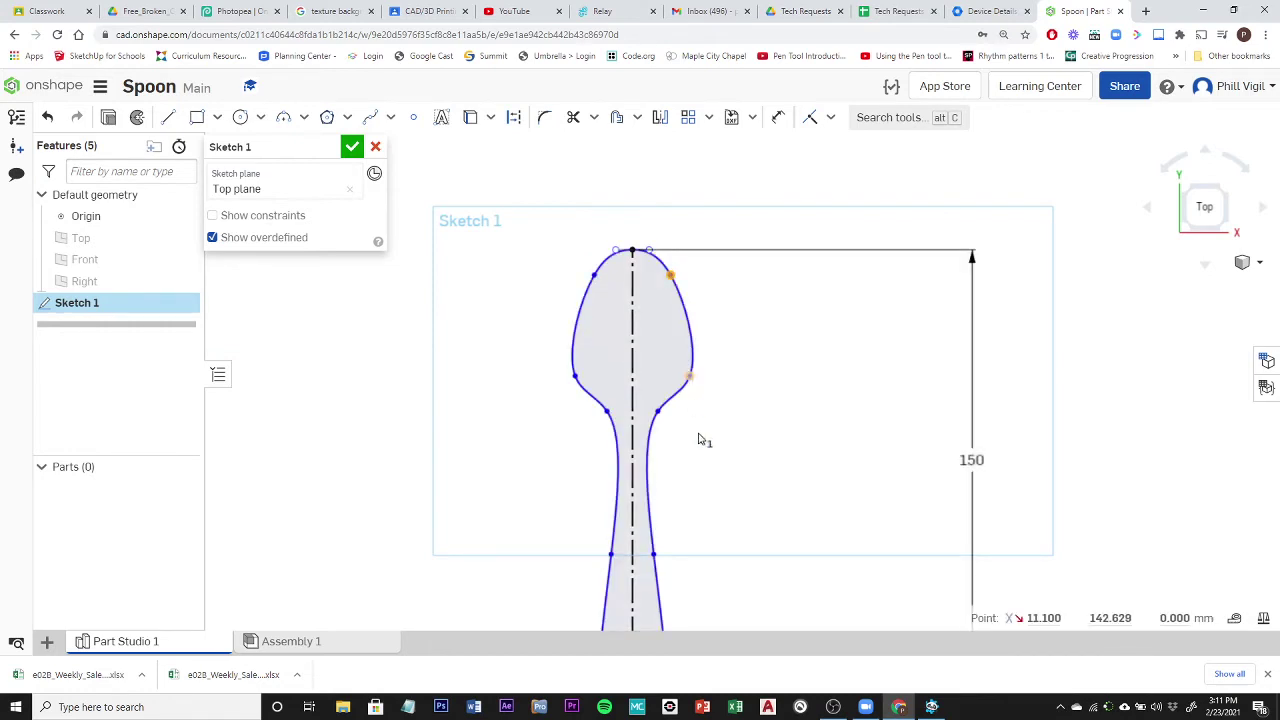
Narrow the neck by moving its right spline point inward, and set the bowl's upper right point at about (10.9, 141.8) mm.
scroll(736, 507, "down", 2)
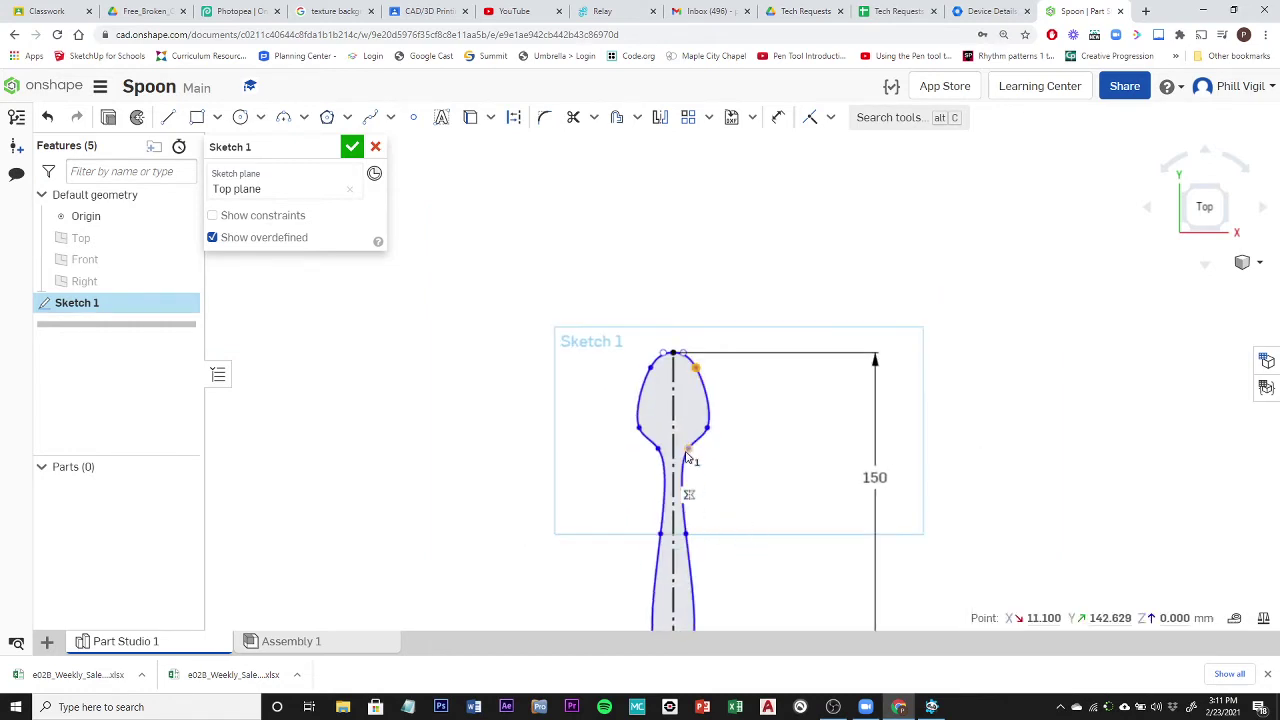
left_click_drag(687, 456, 687, 457)
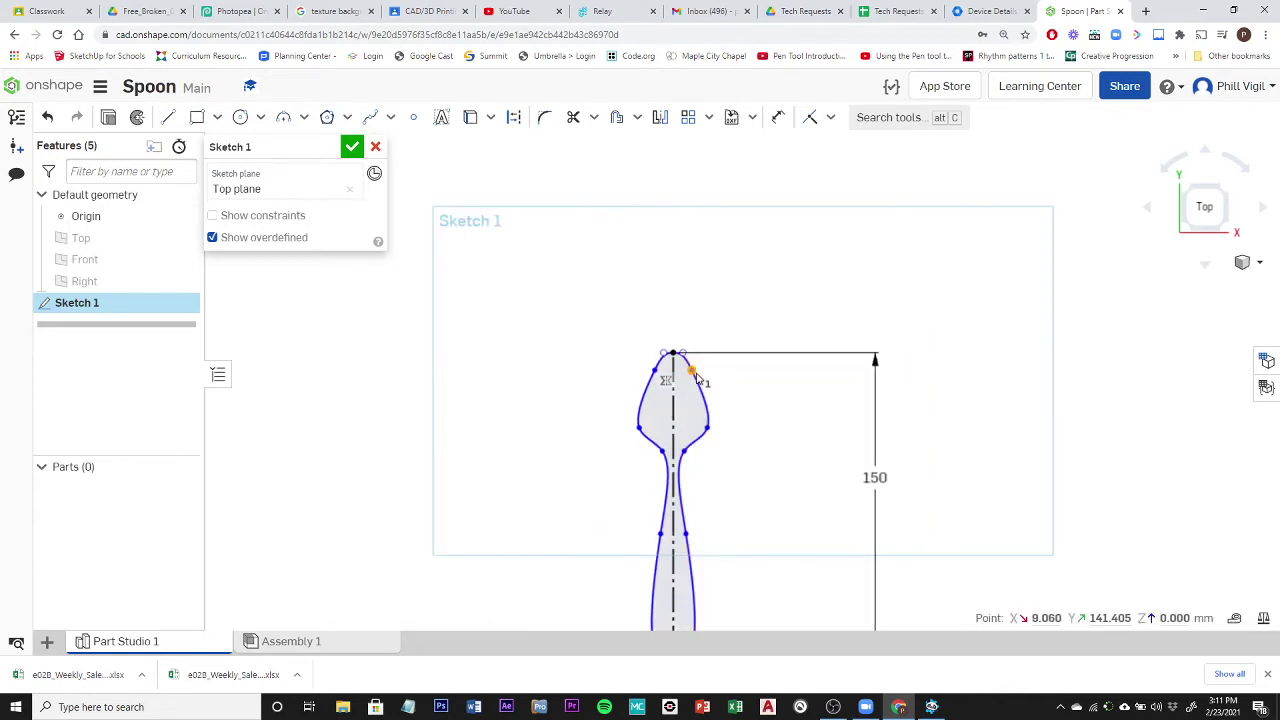
left_click_drag(690, 373, 697, 372)
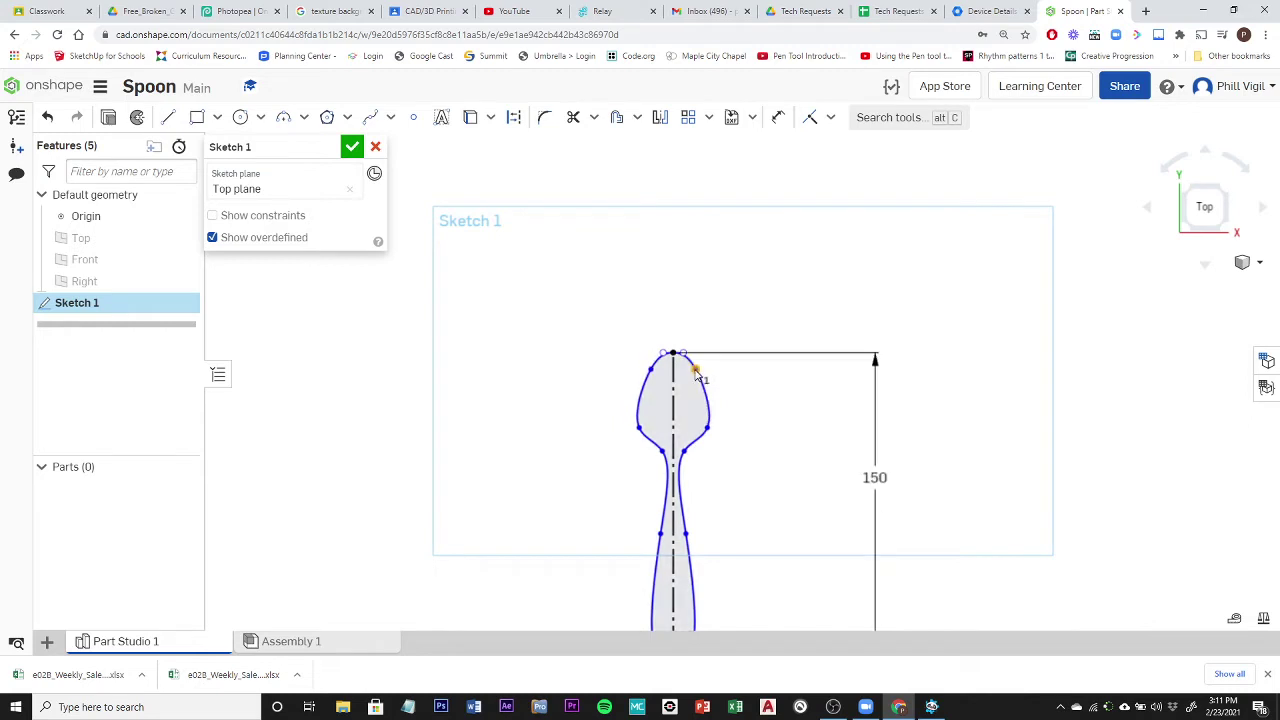
Lower the bowl's upper right point to about (11.6, 137.2) mm, and slim the handle by moving its lower right point inward.
scroll(714, 557, "down", 3)
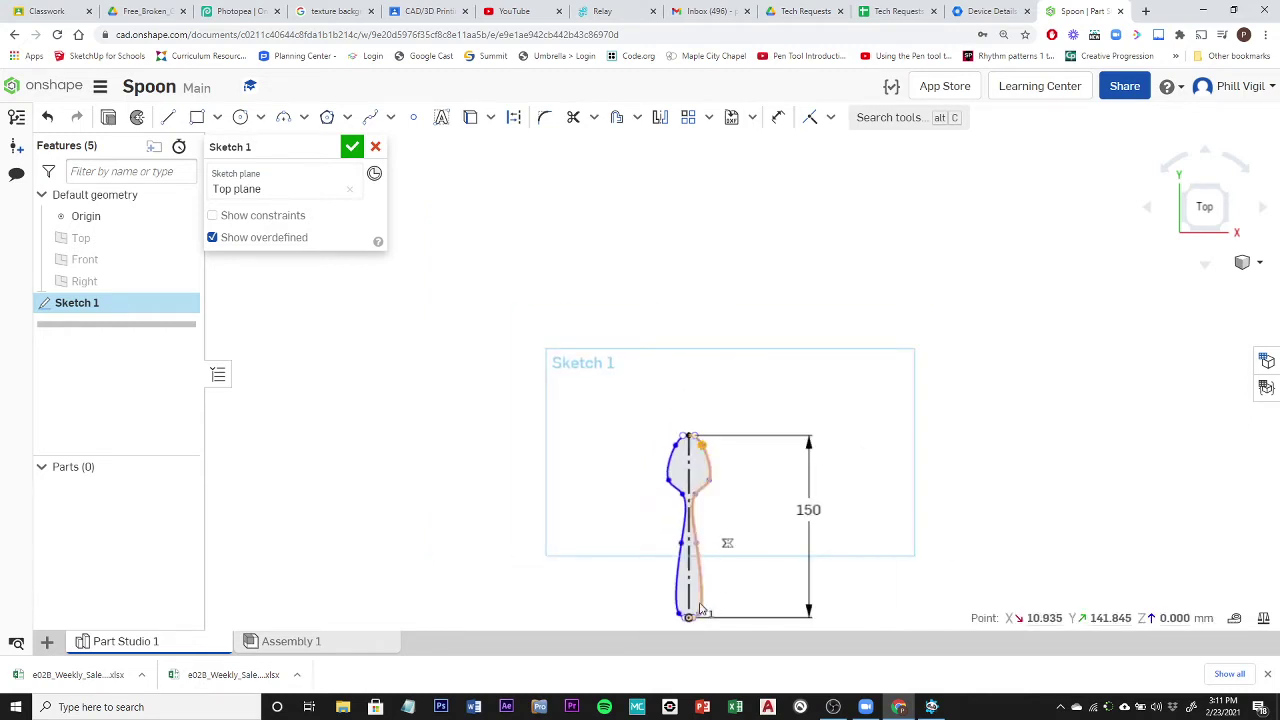
scroll(696, 544, "up", 5)
left_click_drag(688, 429, 689, 461)
scroll(713, 343, "down", 2)
scroll(713, 343, "down", 2)
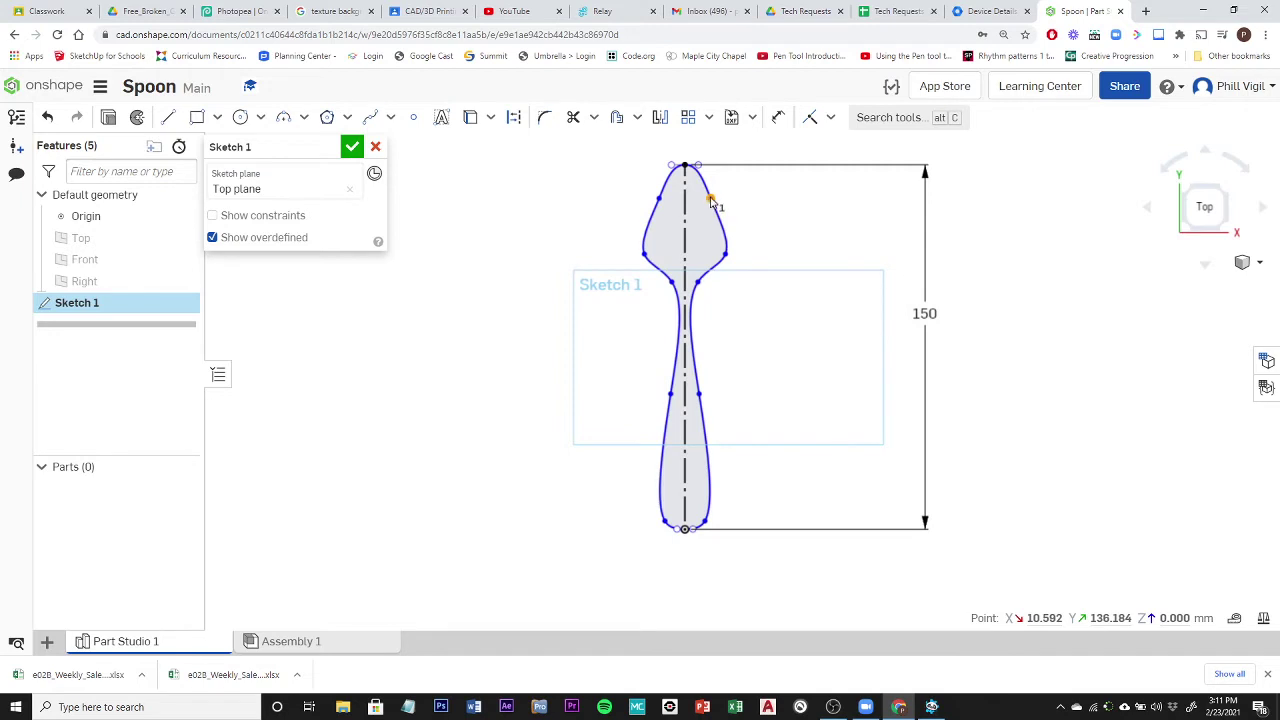
left_click_drag(714, 202, 721, 197)
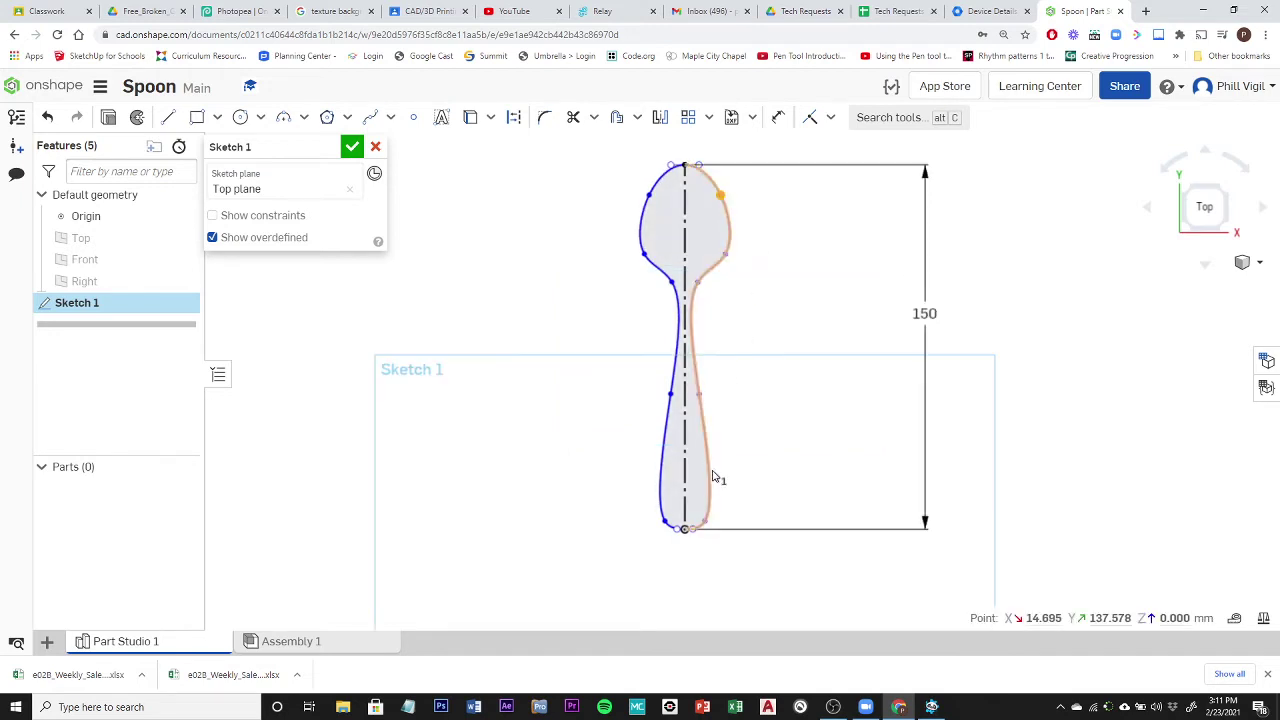
left_click_drag(705, 523, 697, 525)
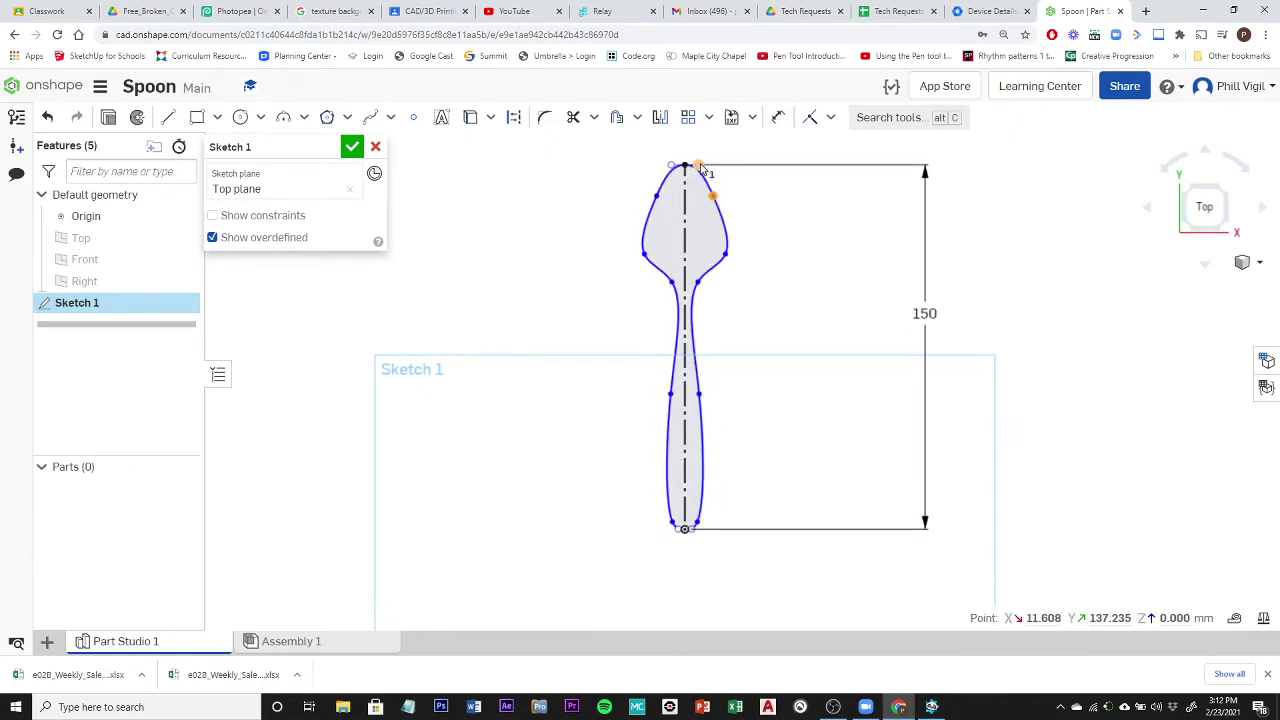
Undo the tangent handle adjustment at the bowl's tip and the outline distortions that came with it.
key("ctrl+z")
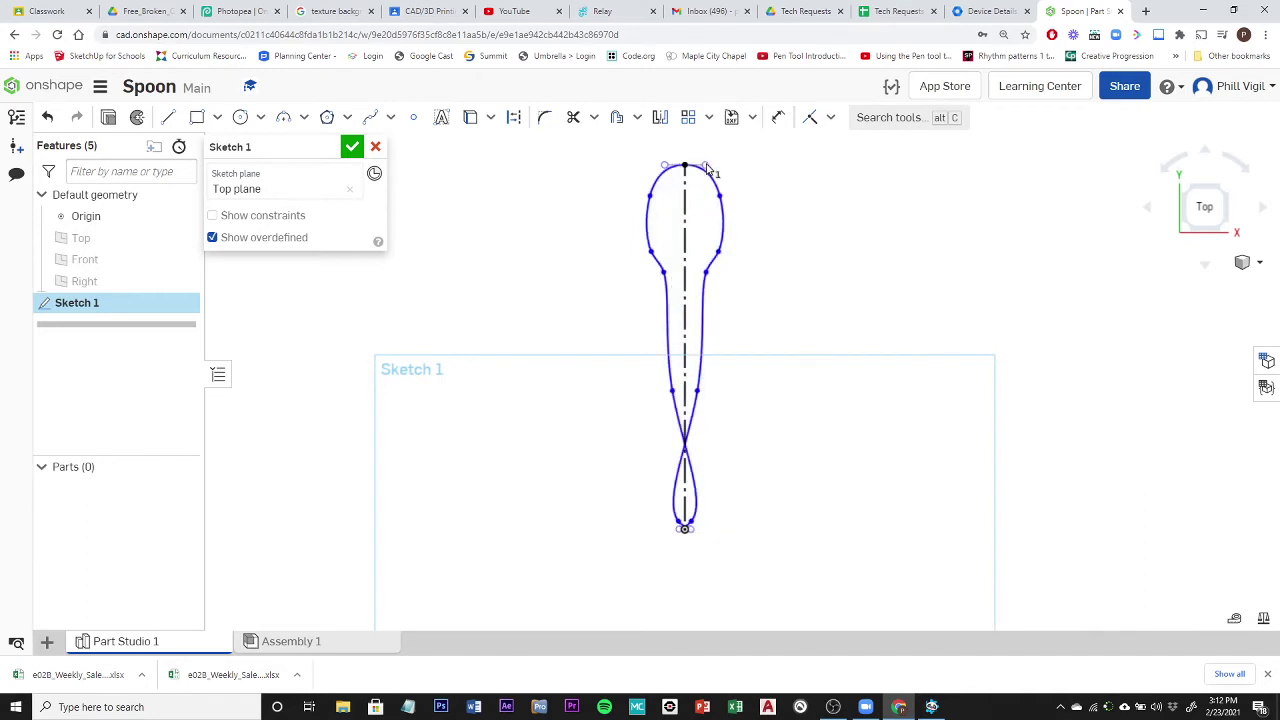
key("ctrl+z")
key("ctrl+z")
key("ctrl+z")
key("ctrl+z")
key("ctrl+z")
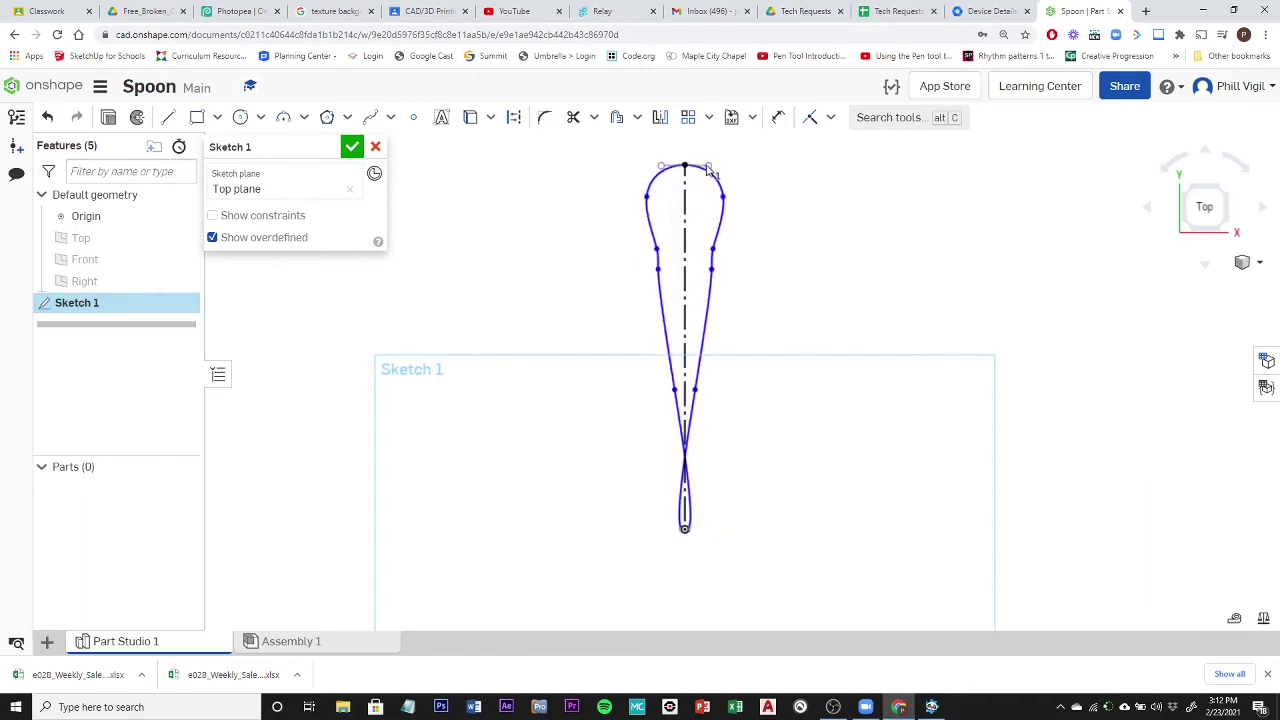
key("ctrl+z")
key("ctrl+z")
key("ctrl+z")
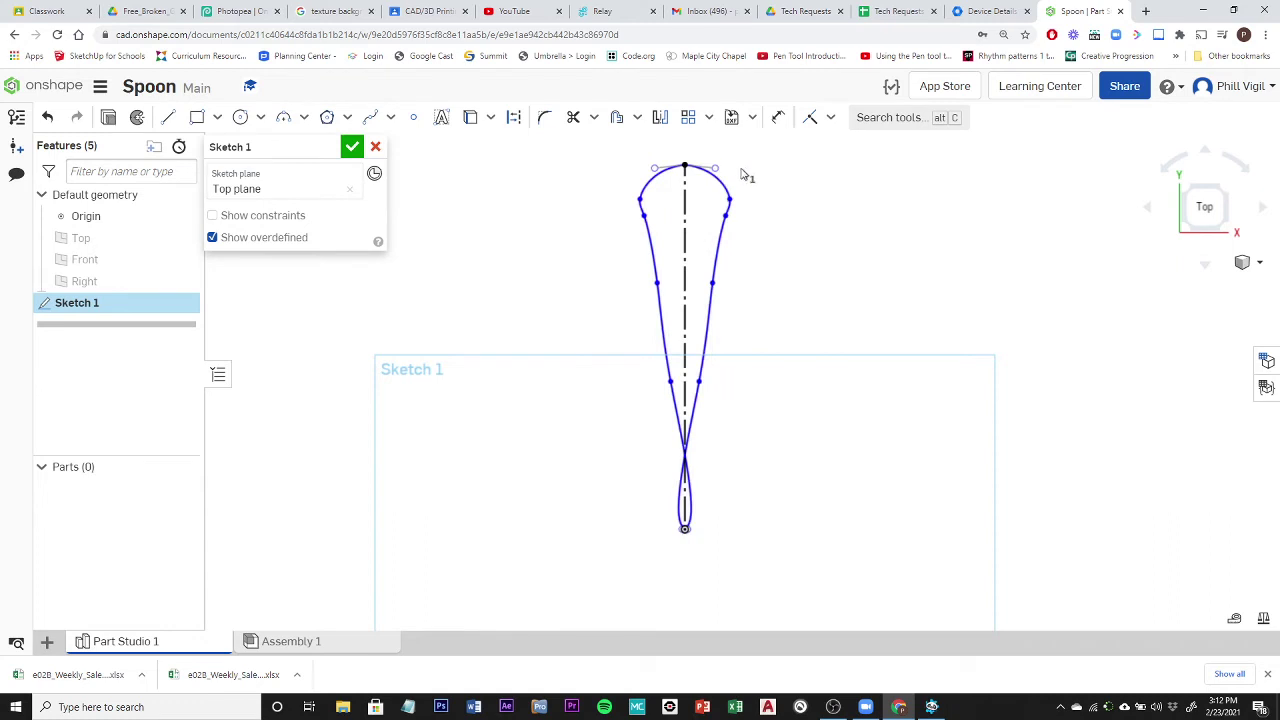
key("ctrl+z")
key("ctrl+z")
key("ctrl+z")
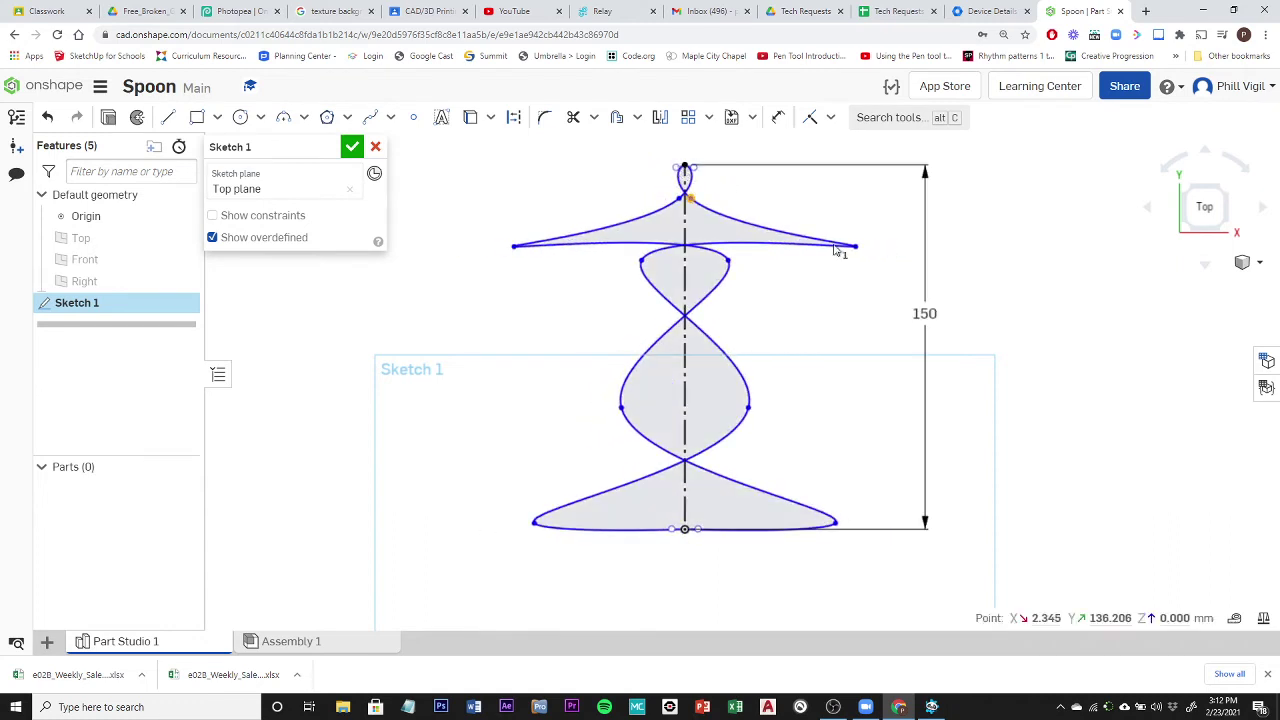
key("ctrl+z")
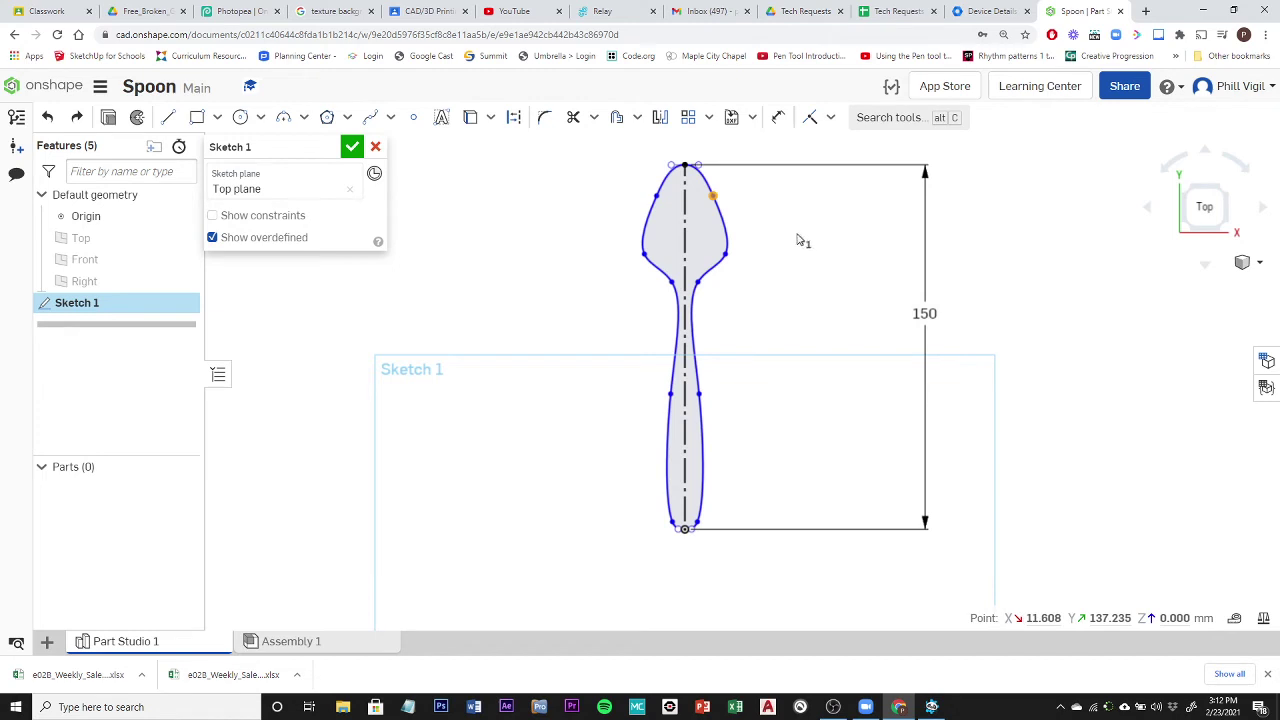
Check the spoon outline and accept the finished sketch.
scroll(794, 226, "up", 2)
scroll(790, 226, "down", 3)
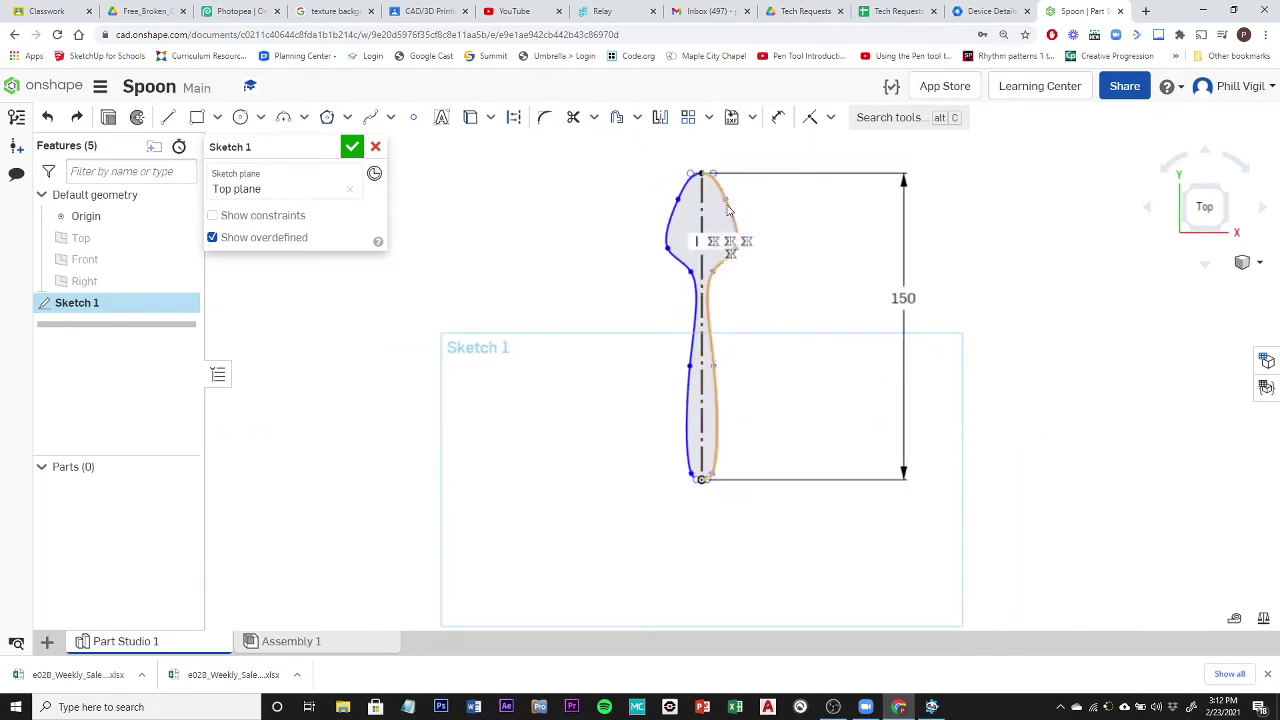
left_click(688, 448)
left_click(672, 451)
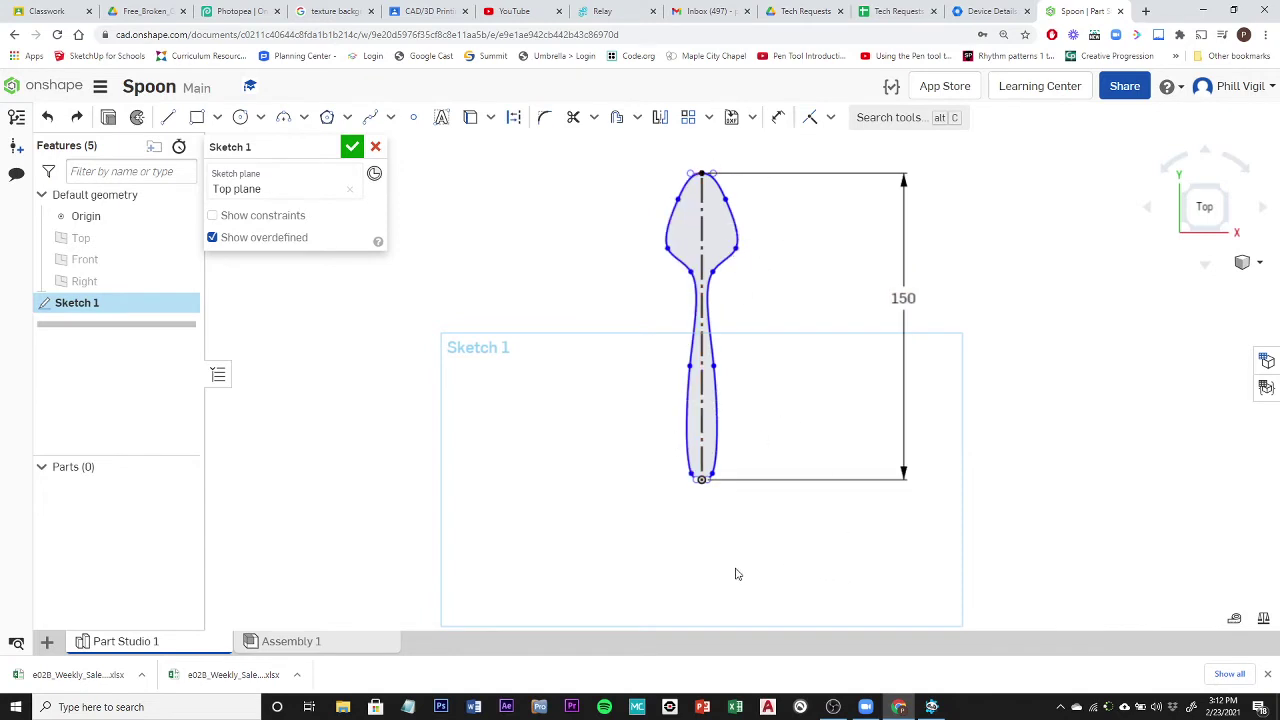
mouse_move(732, 574)
right_mouse_down()
mouse_move(683, 560)
mouse_move(726, 554)
mouse_move(663, 549)
mouse_move(640, 578)
mouse_move(674, 560)
right_mouse_up()
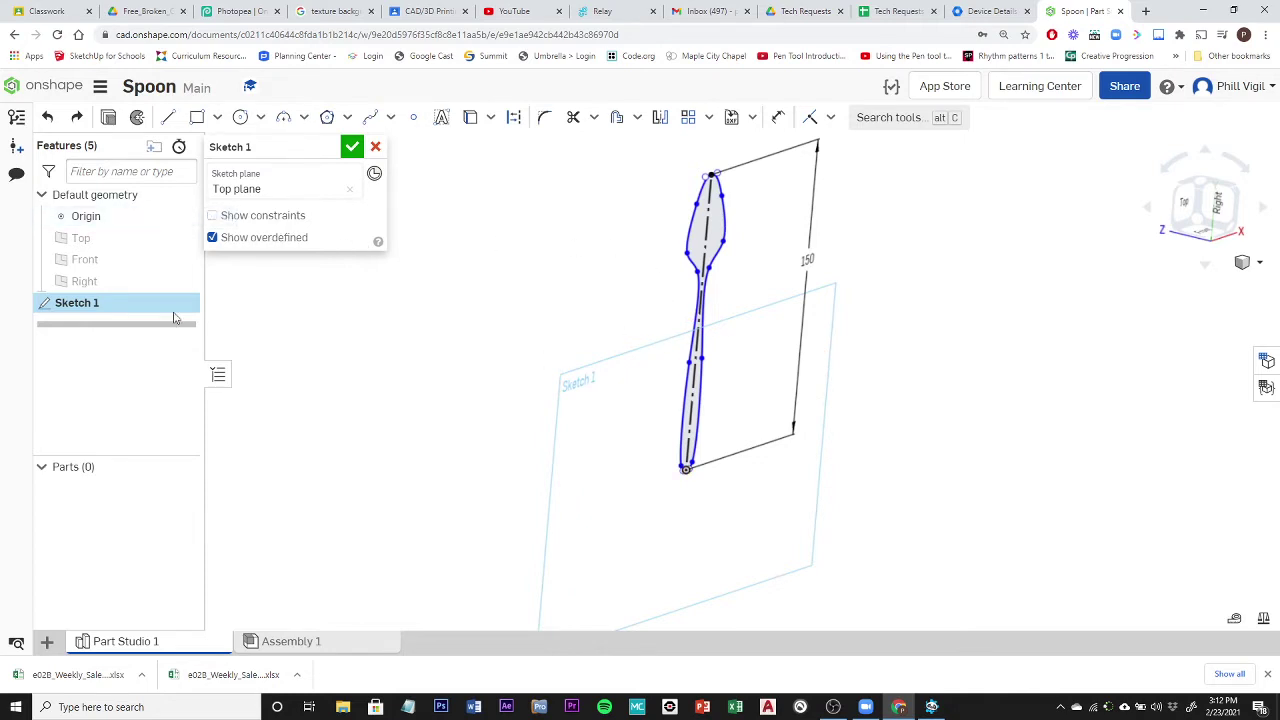
left_click(352, 148)
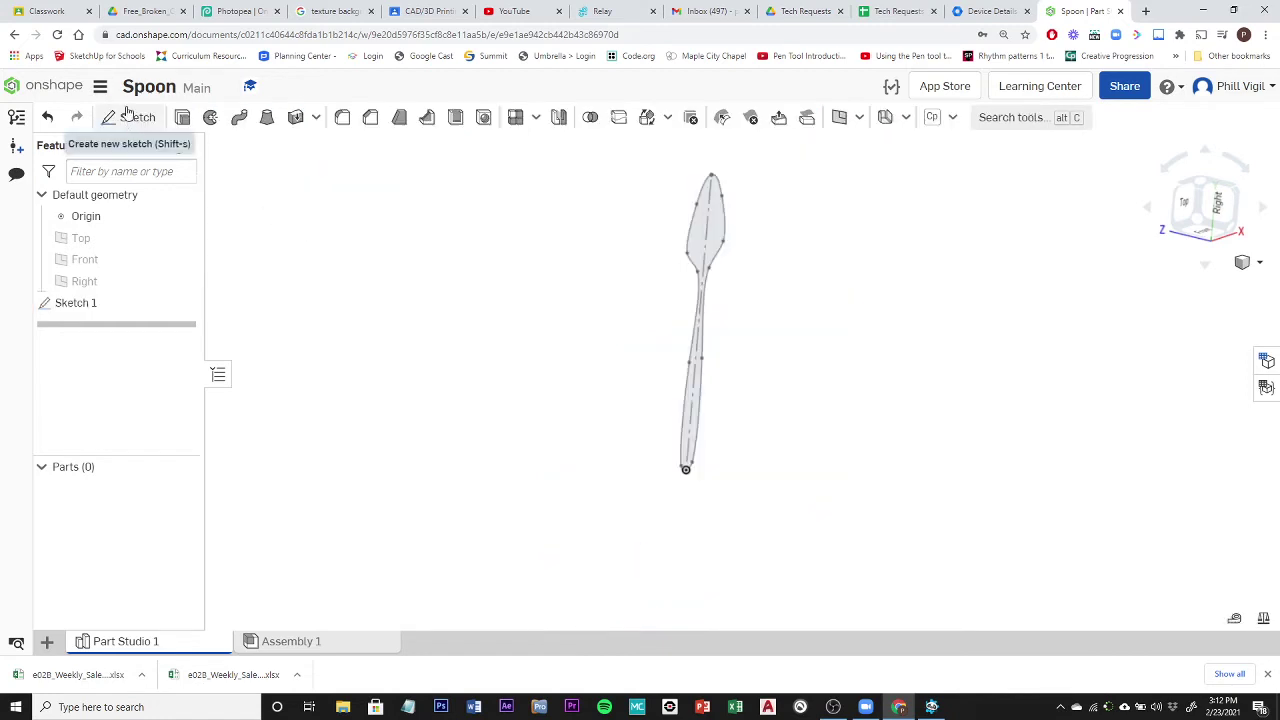
Start a new sketch on the Right plane for the spoon's side profile.
left_click(132, 117)
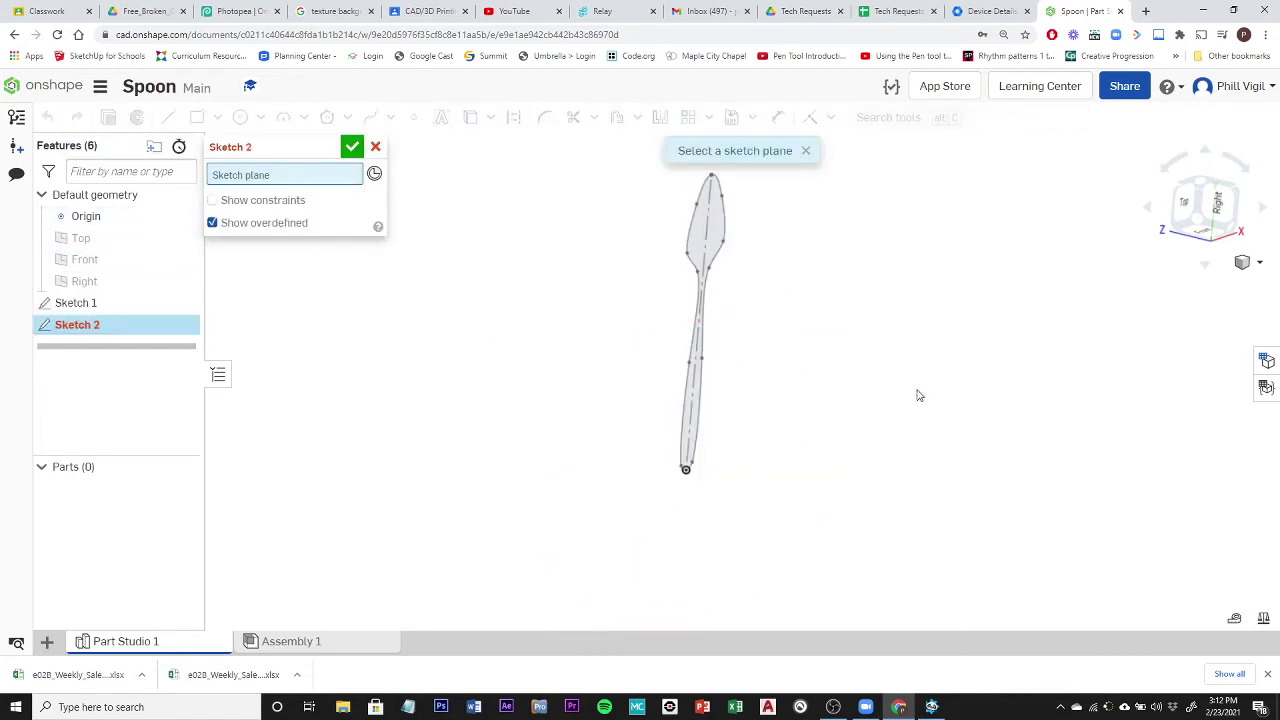
right_click_drag(1058, 391, 1024, 410)
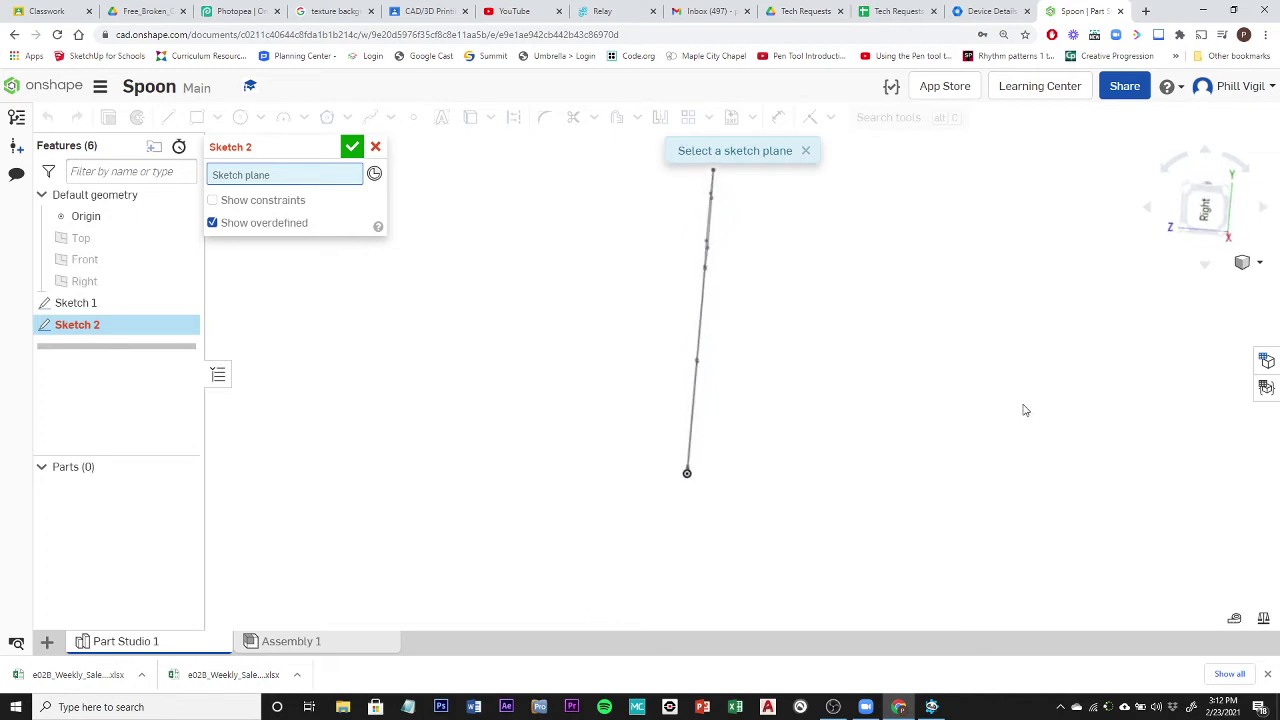
left_click(84, 283)
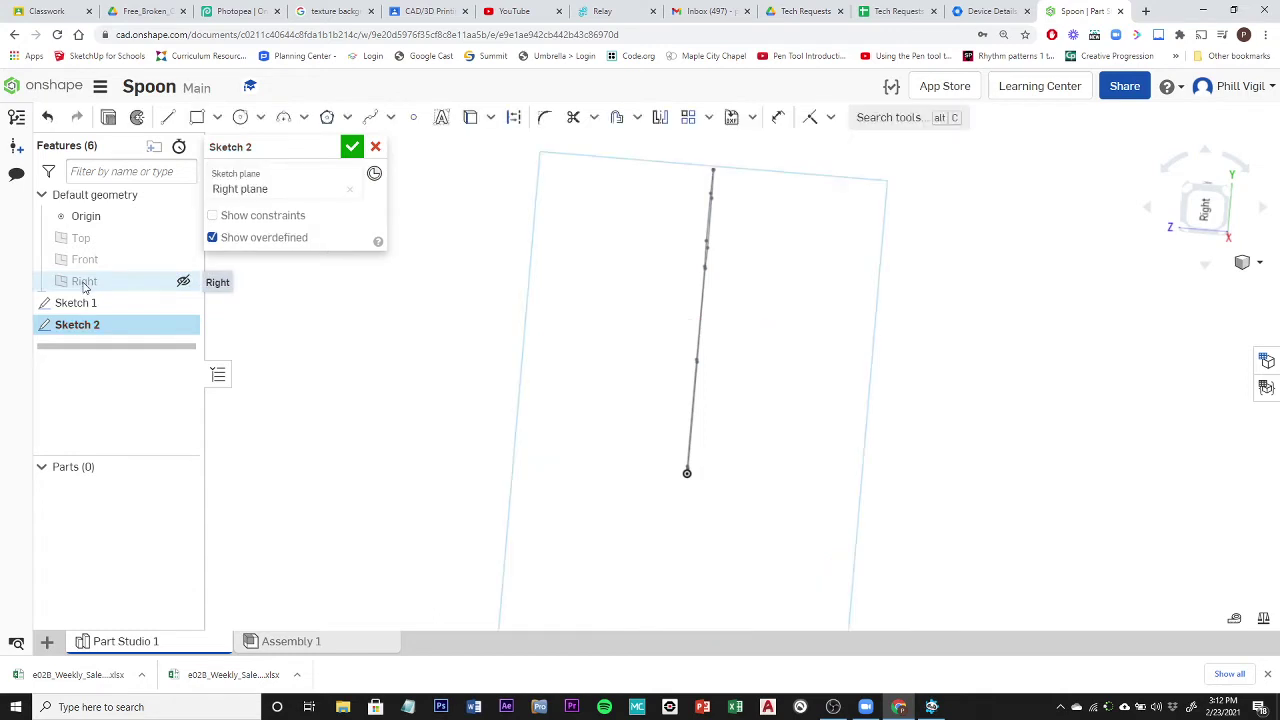
right_click(829, 423)
left_click(914, 543)
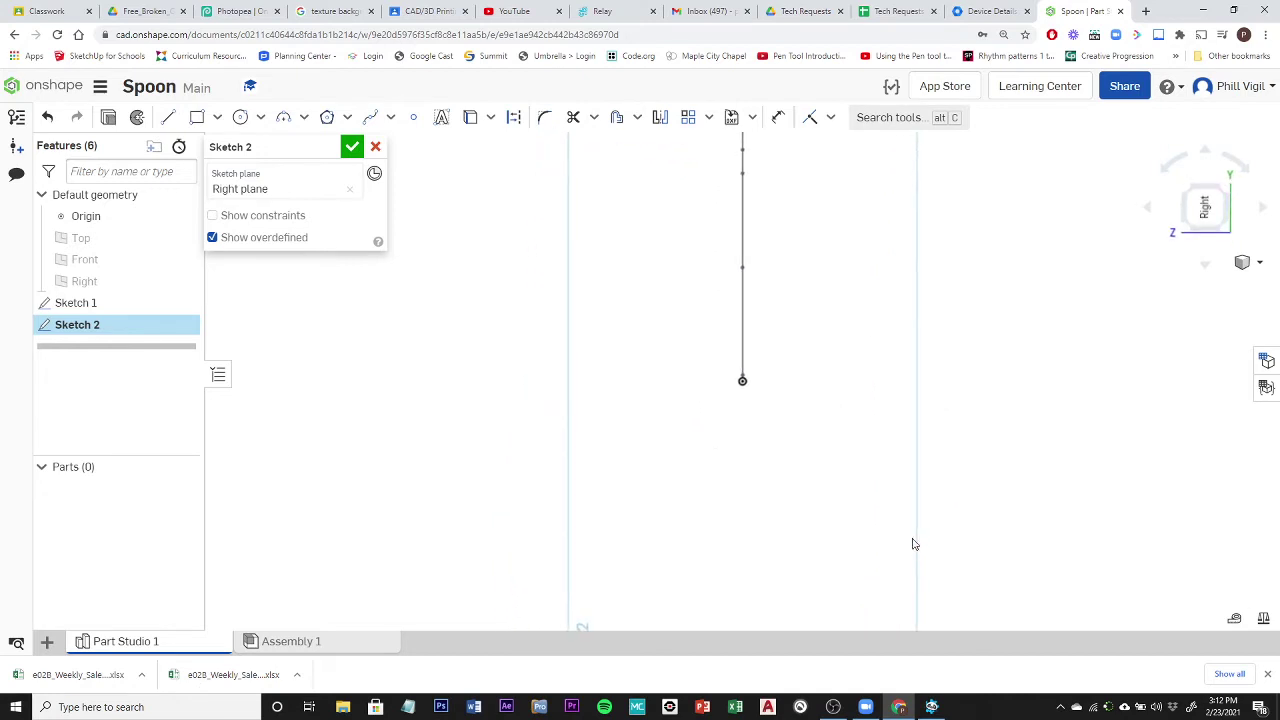
left_click_drag(1249, 167, 1247, 170)
left_click(1180, 162)
left_click(1178, 162)
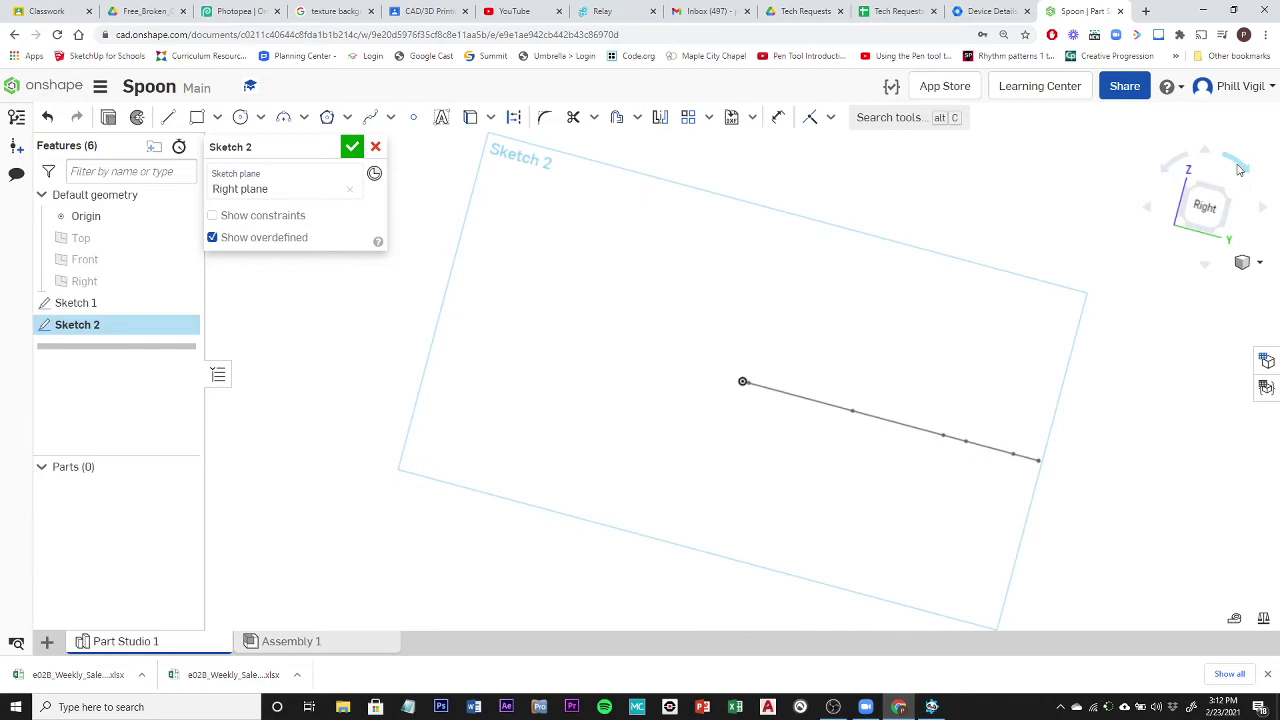
left_click(1174, 166)
left_click(1173, 166)
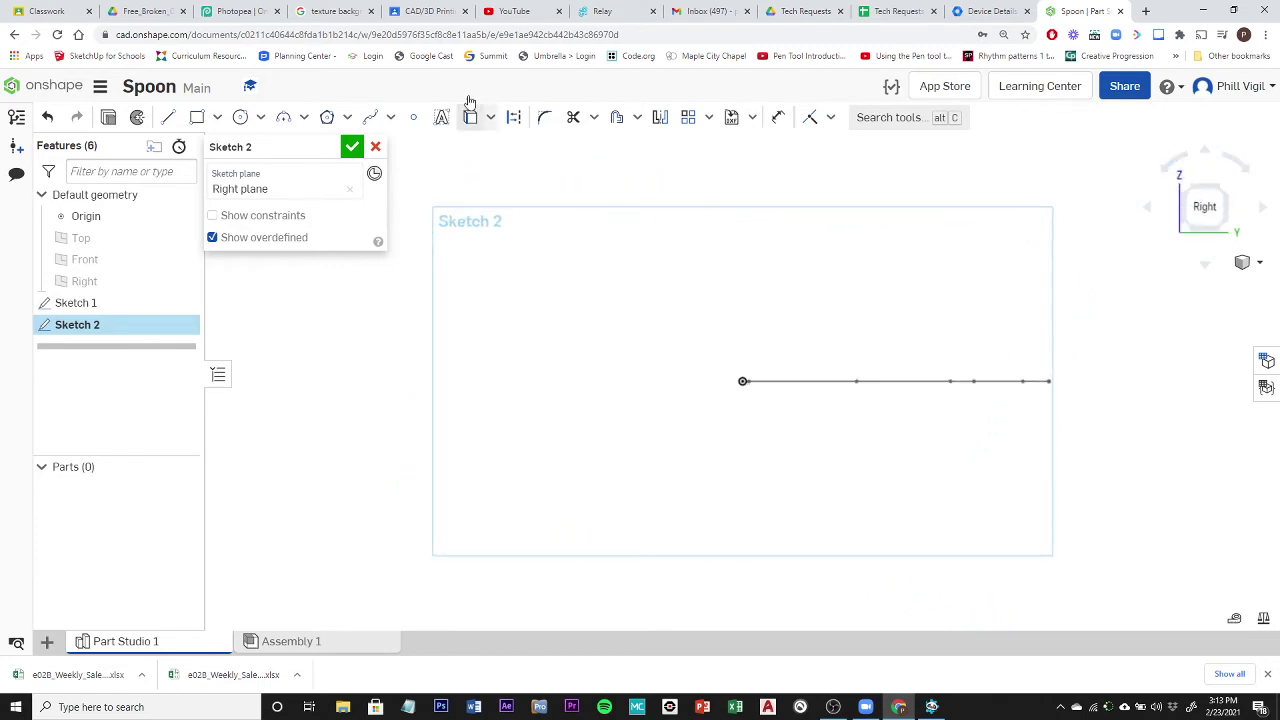
Begin a spline at the bowl's tip and curve it below the outline through two points that form the bowl's depth.
left_click(369, 118)
scroll(1056, 387, "up", 3)
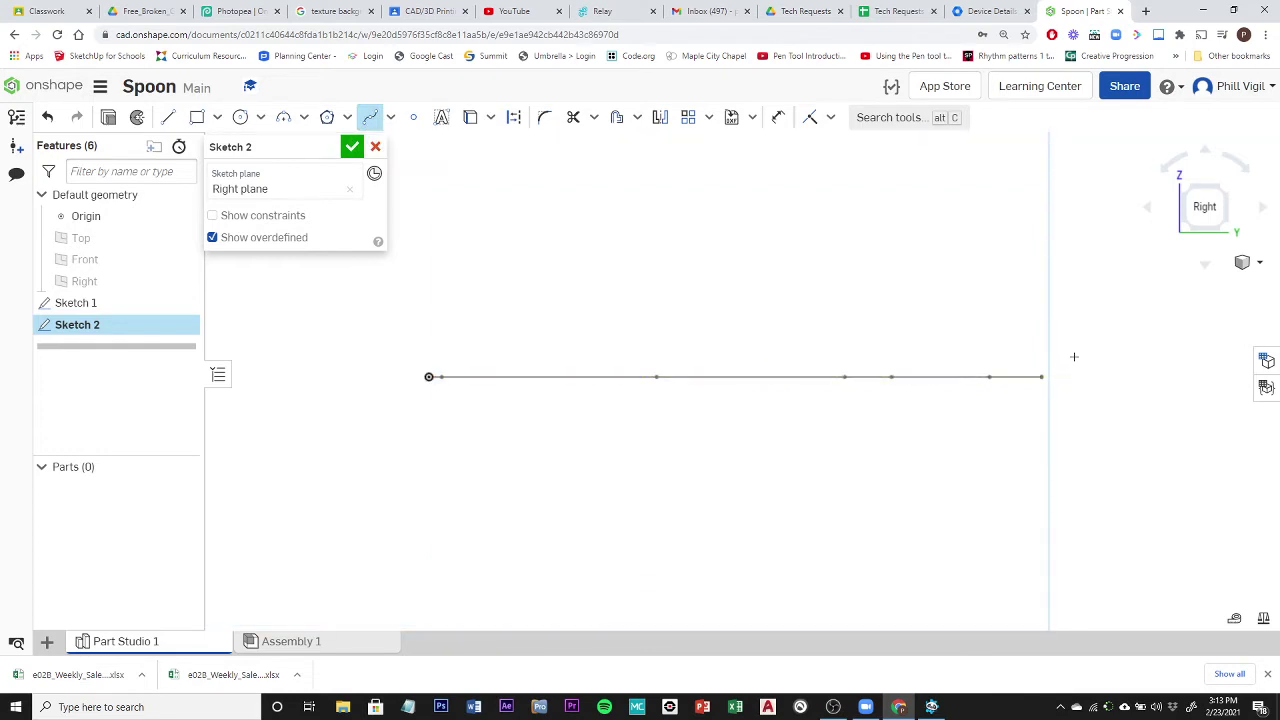
right_click_drag(1068, 331, 1062, 343)
scroll(1045, 366, "up", 3)
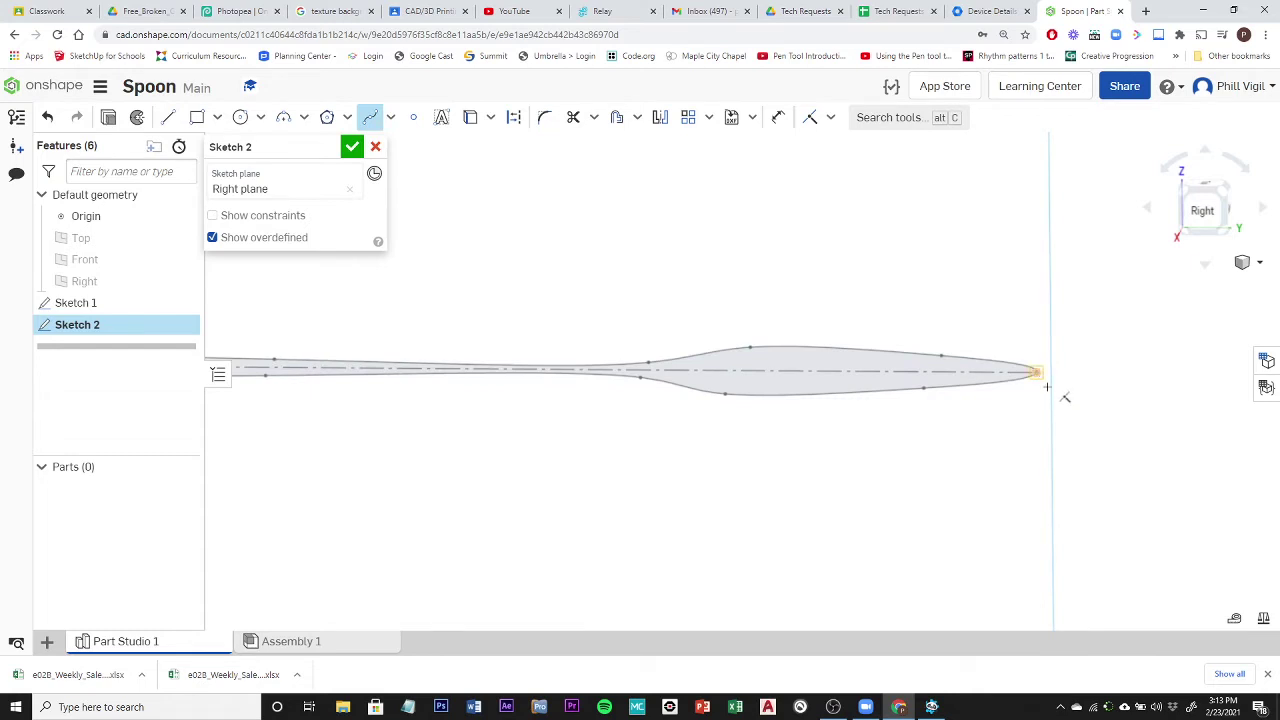
left_click(1040, 376)
left_click(882, 478)
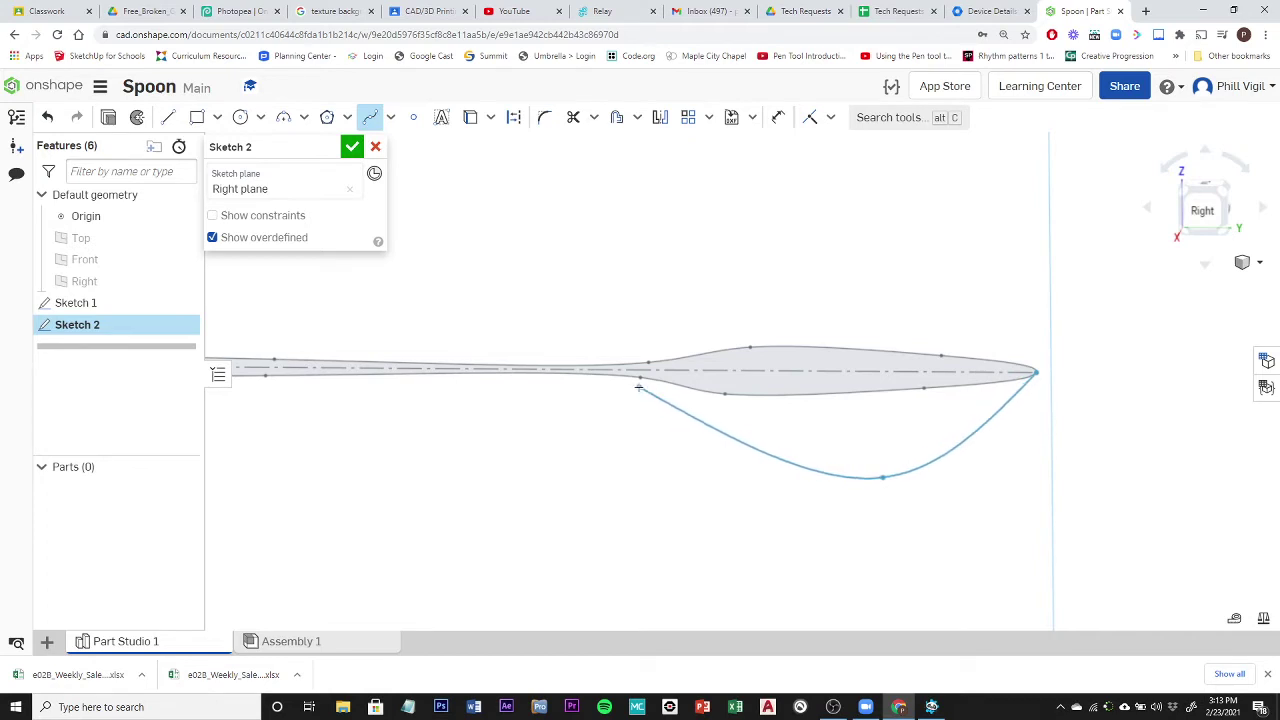
left_click(757, 445)
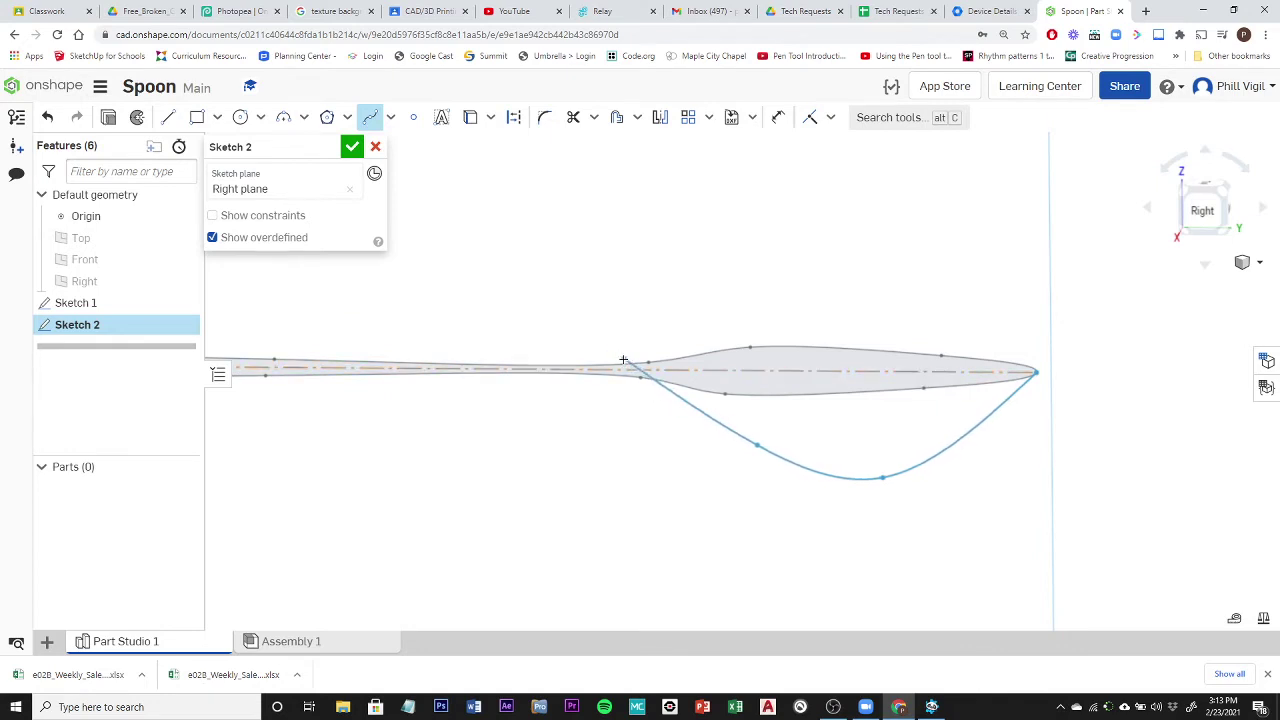
Continue the spline over the neck and slightly above the handle, and end it at the origin.
scroll(505, 334, "up", 2)
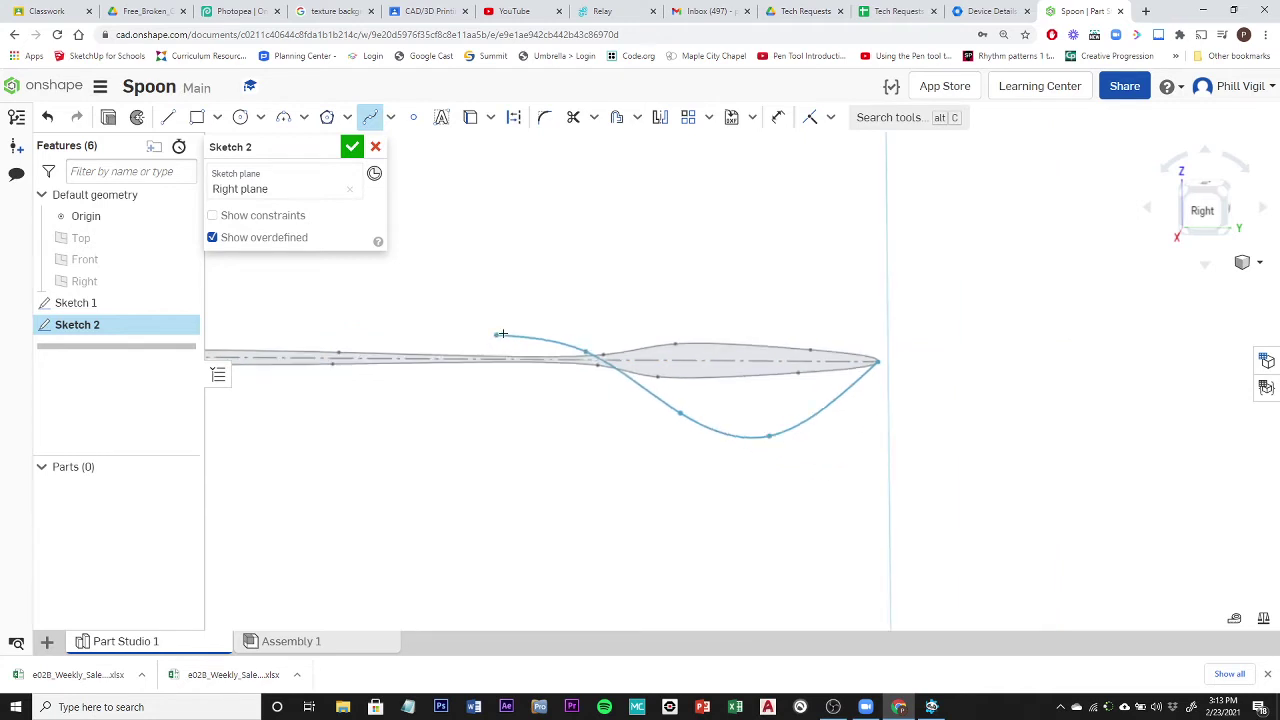
right_click(513, 326)
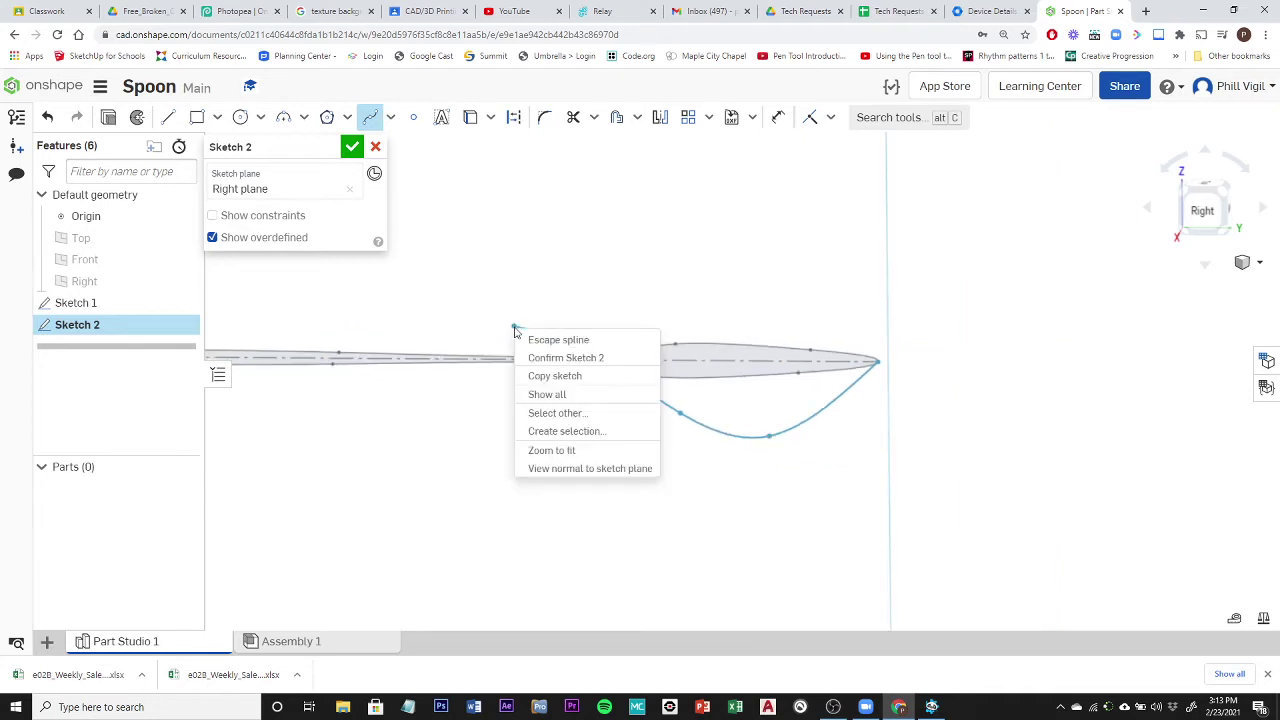
left_click(593, 464)
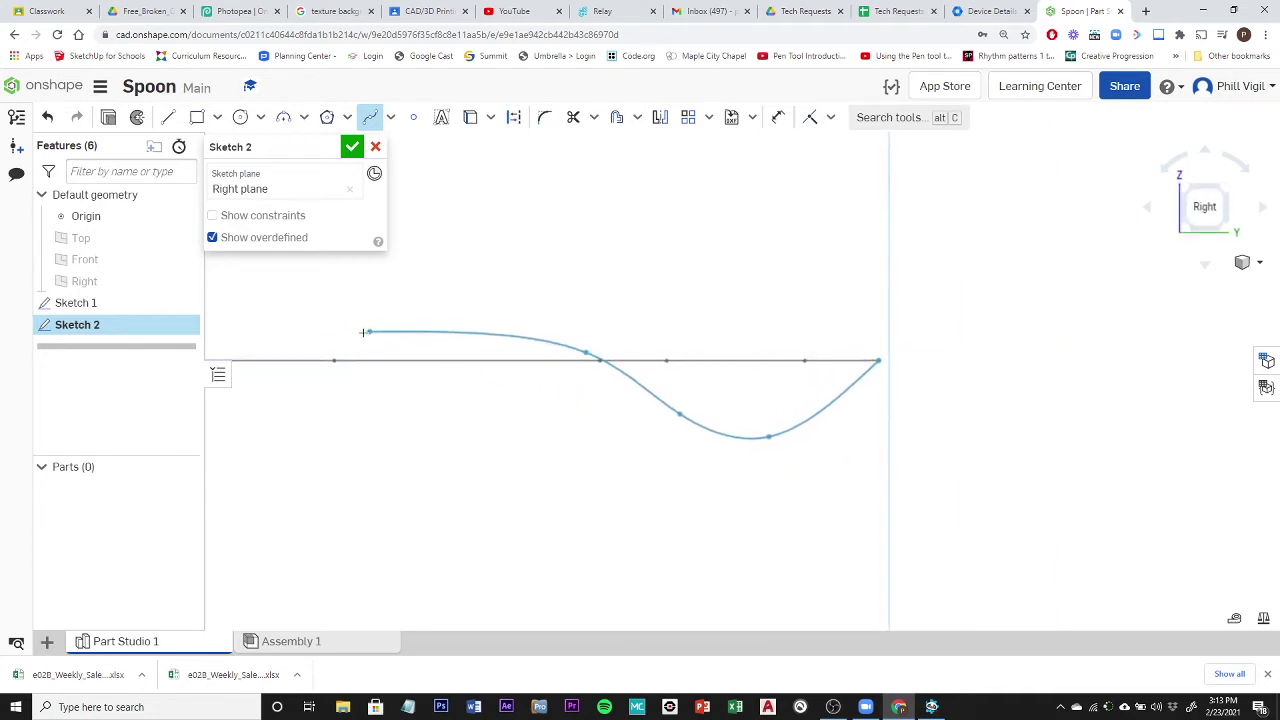
scroll(265, 336, "up", 1)
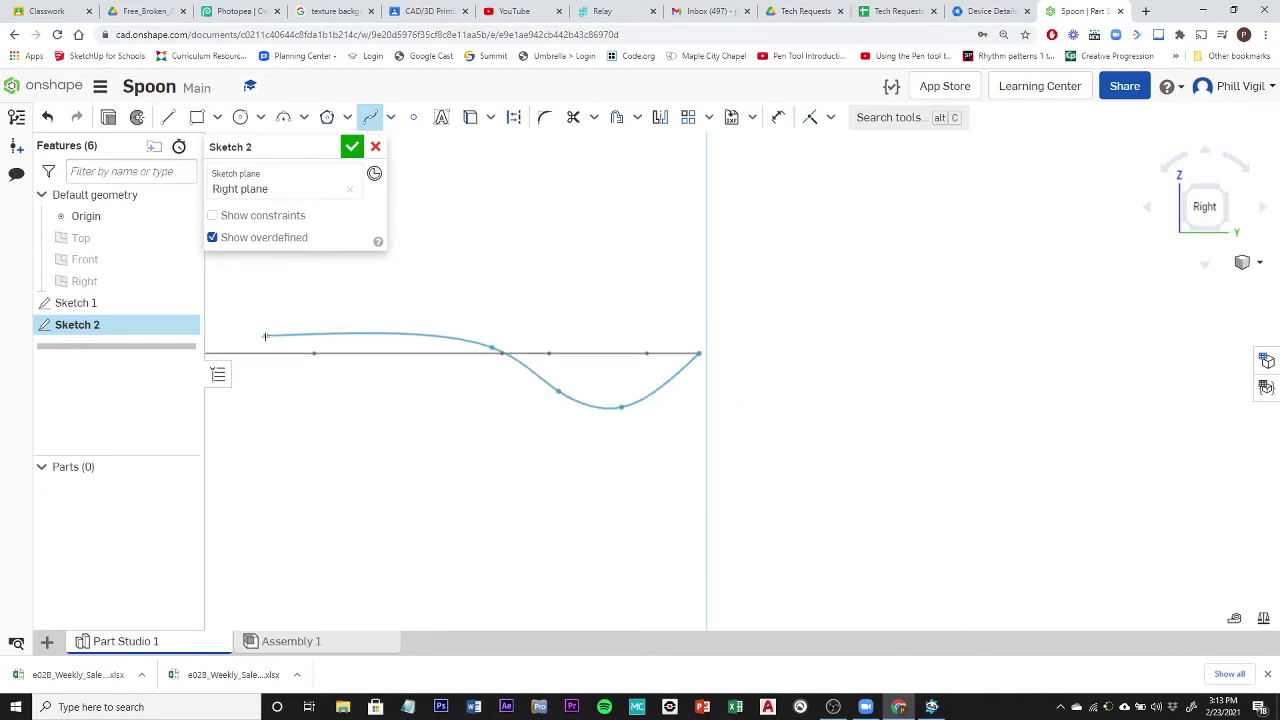
middle_click_drag(265, 336, 594, 321)
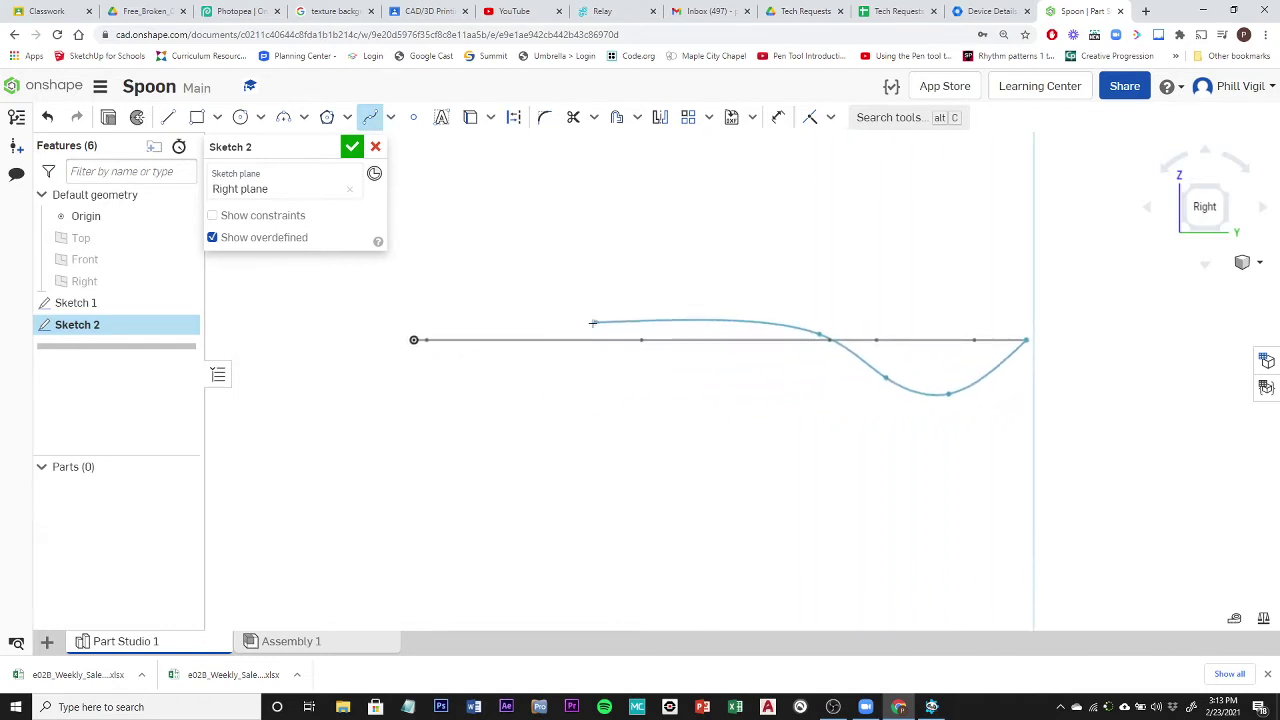
left_click(576, 323)
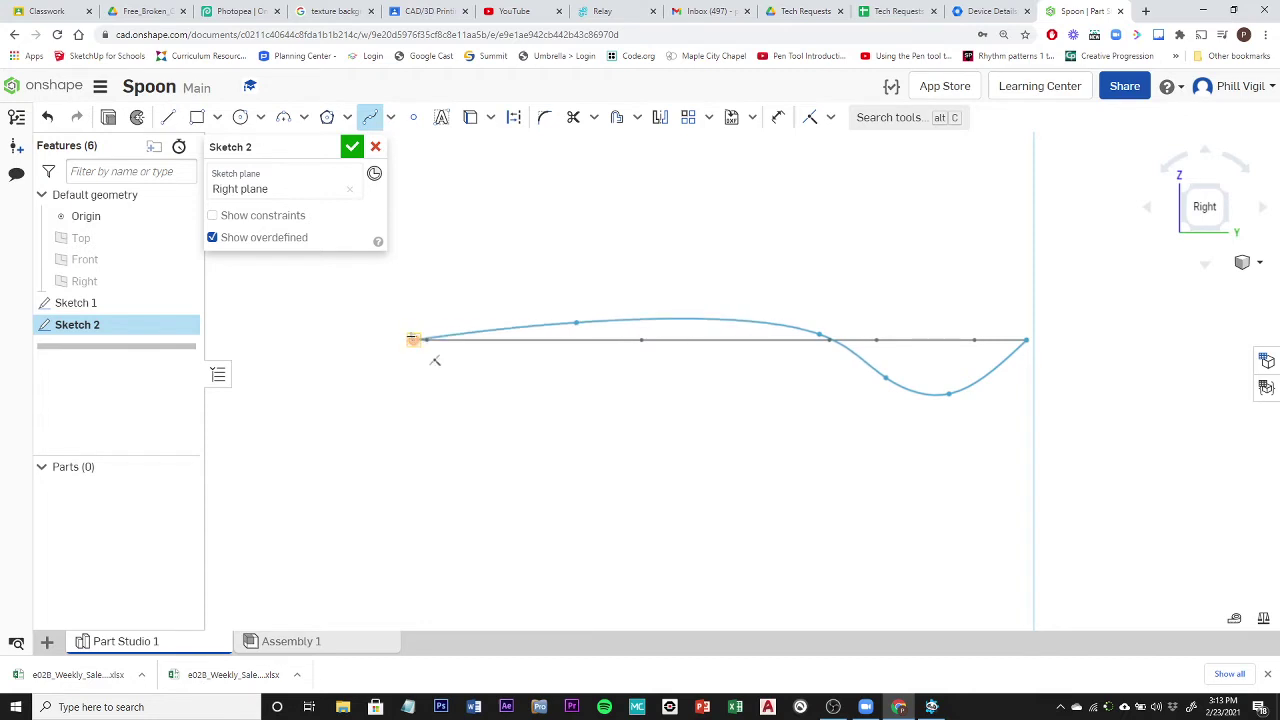
left_click(413, 339)
double_click(410, 380)
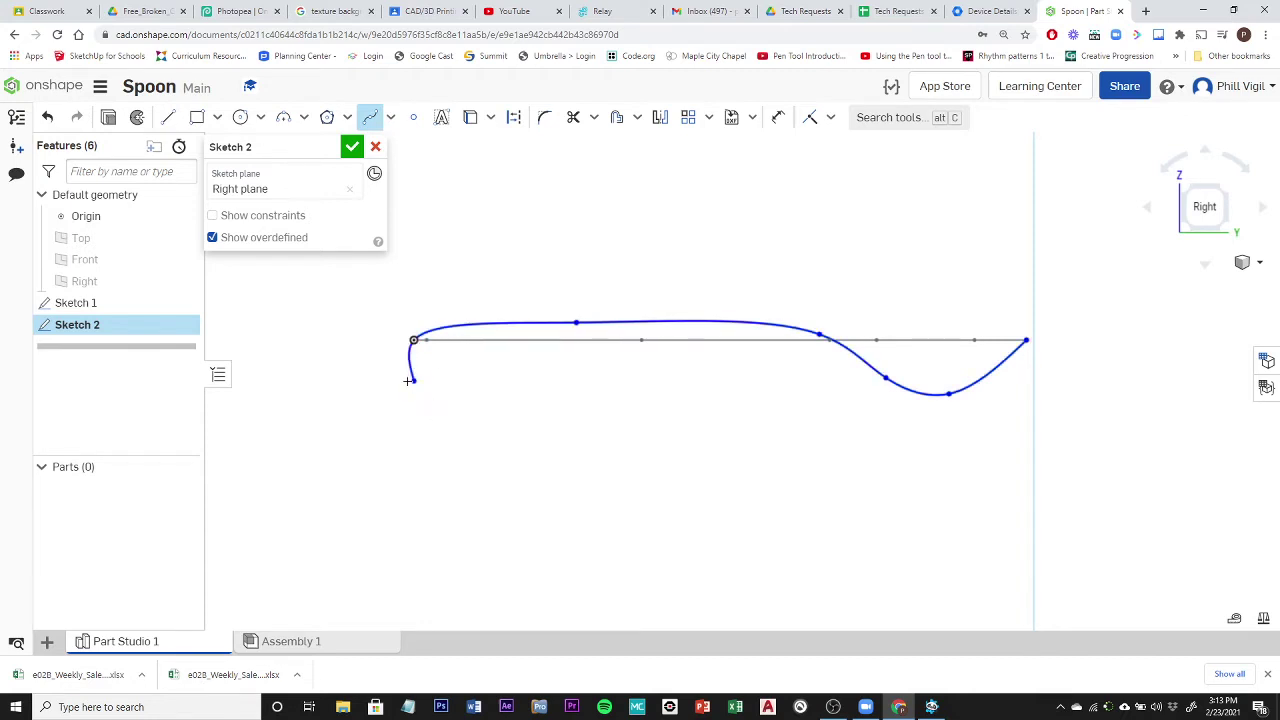
key("Escape")
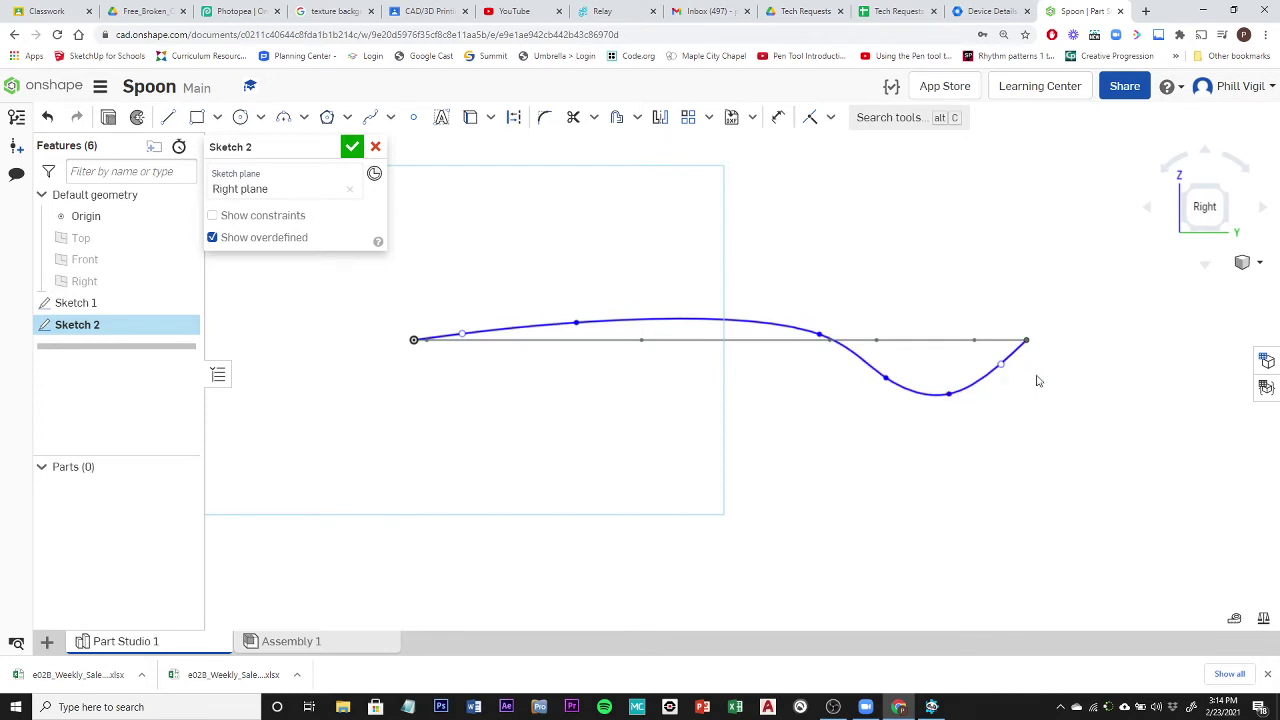
Adjust the side-profile spline's tip handle and its inner bowl point to round the bowl curve, and accept the sketch.
scroll(1088, 364, "up", 2)
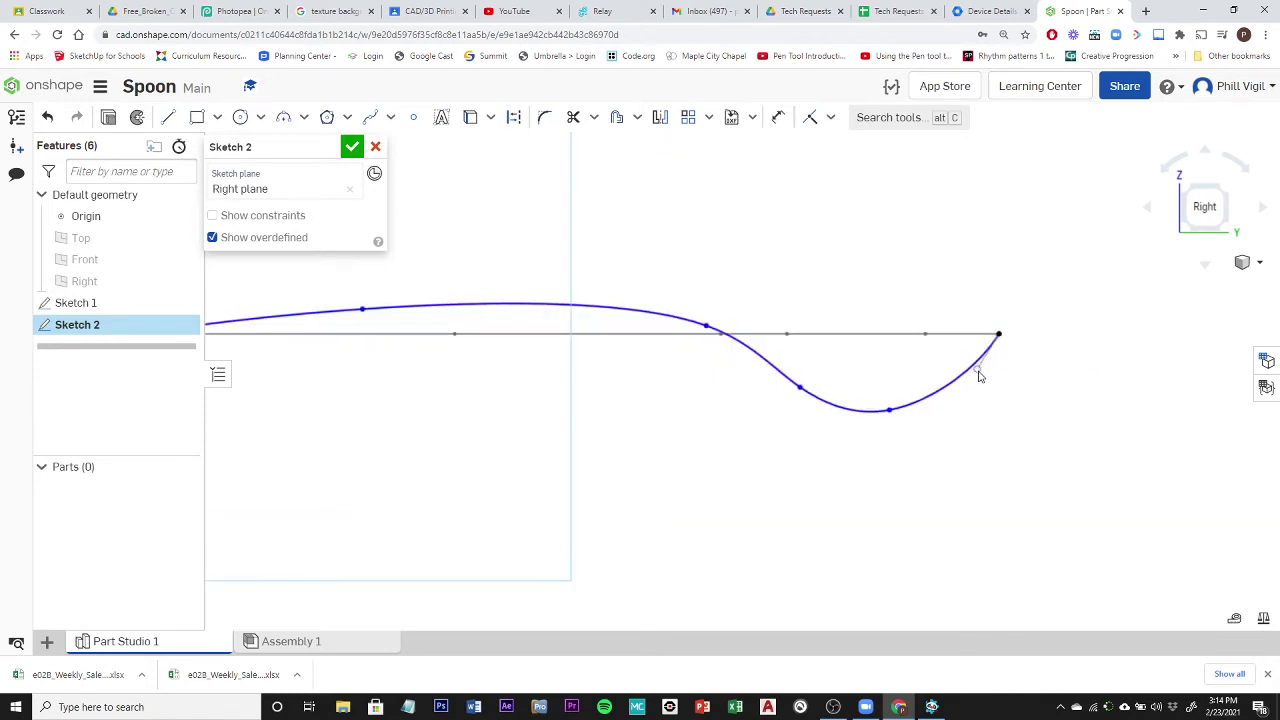
left_click_drag(801, 387, 789, 386)
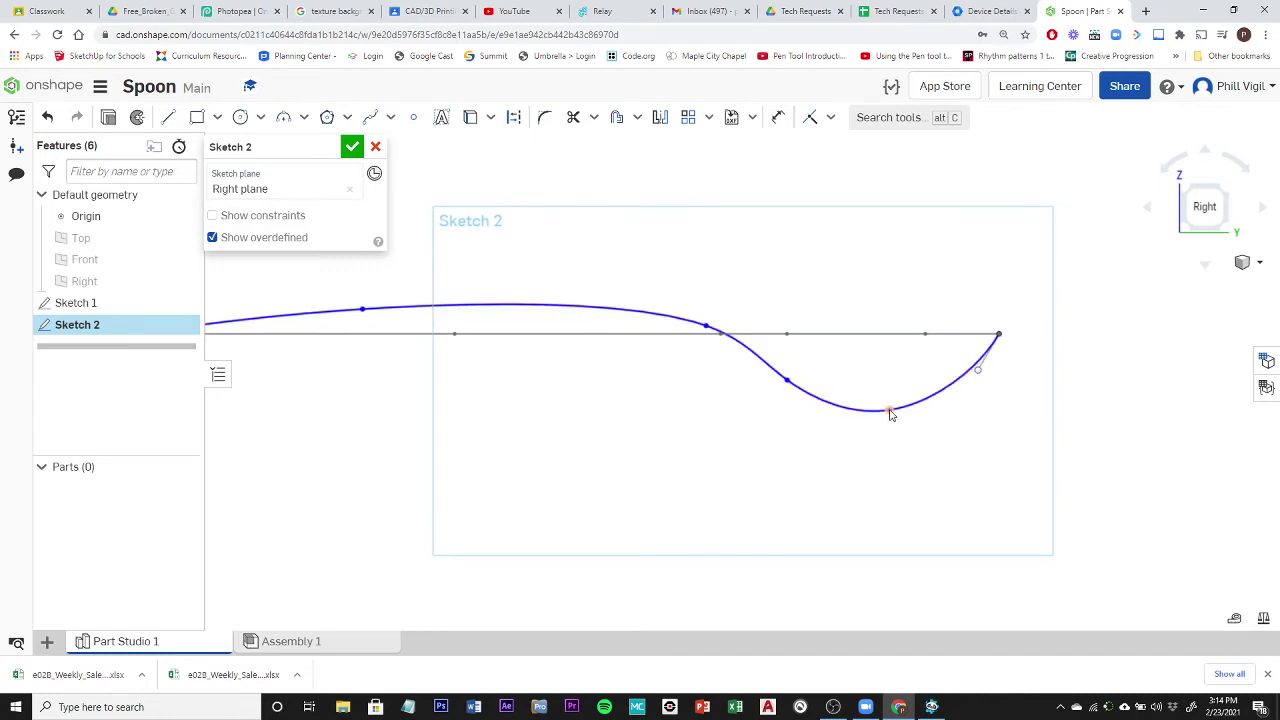
scroll(841, 377, "down", 2)
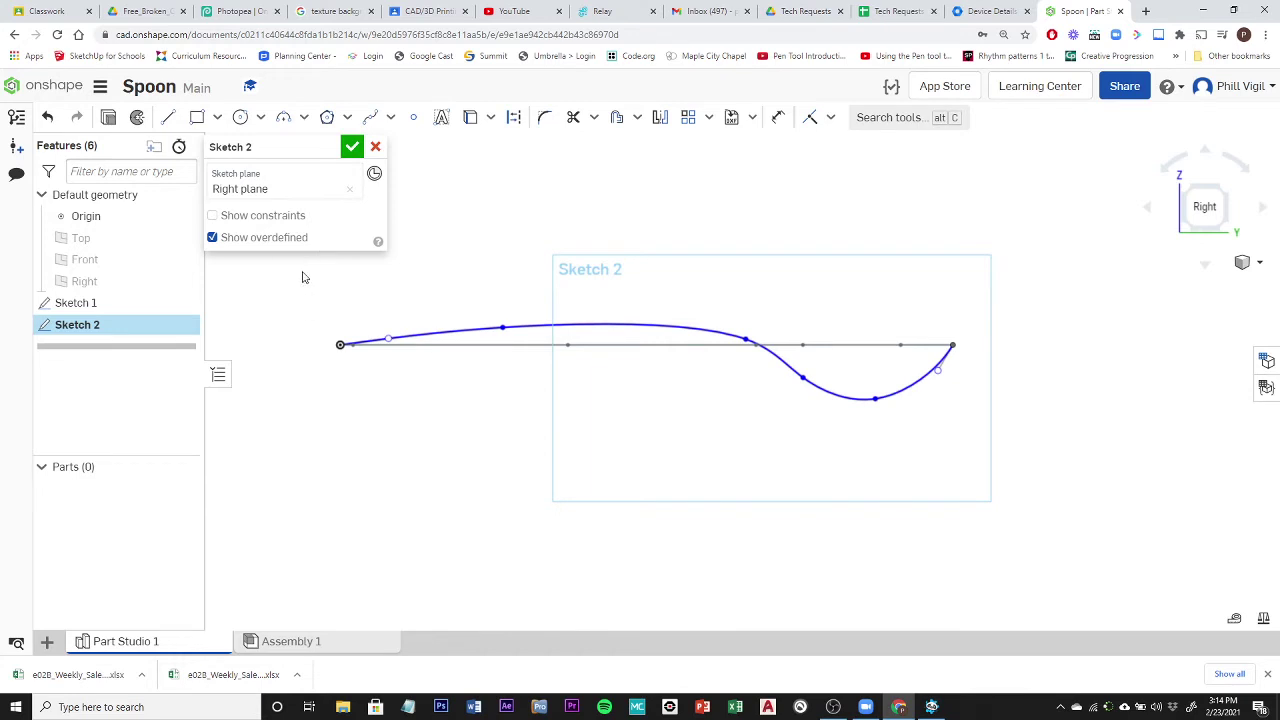
left_click(353, 147)
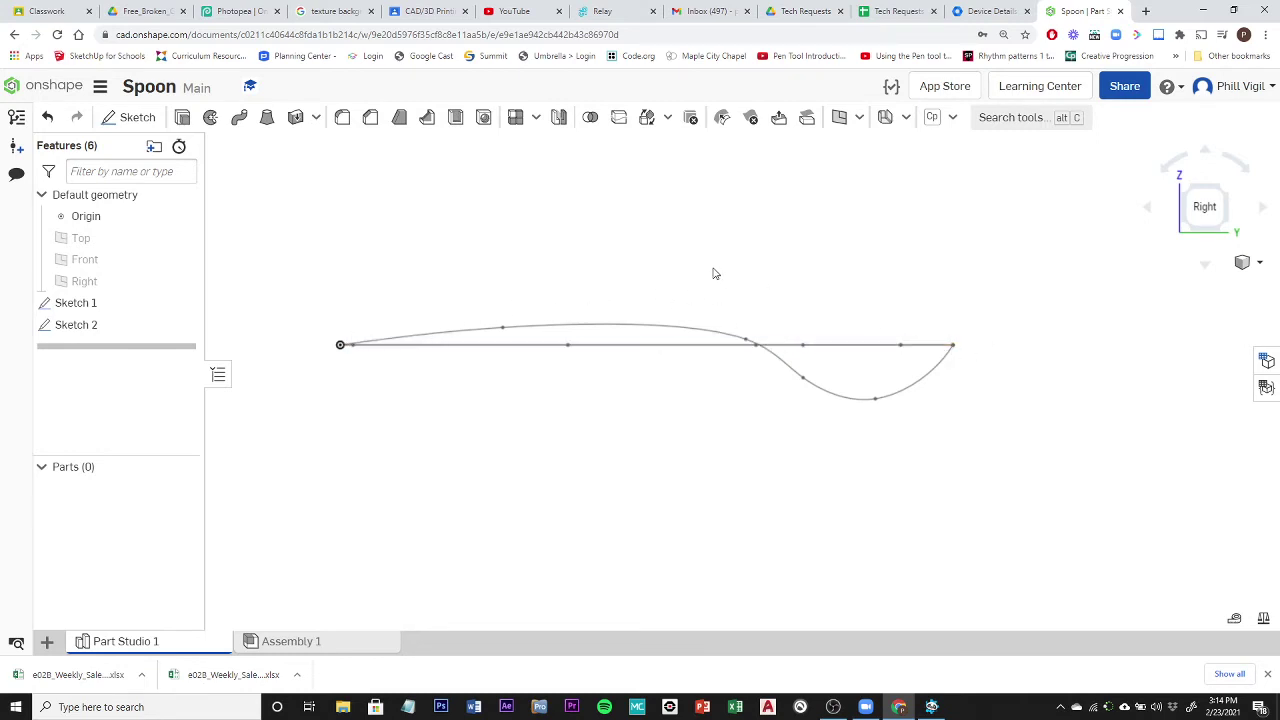
Start another sketch on the Right plane and begin a second spline at the bowl's tip.
left_click(130, 117)
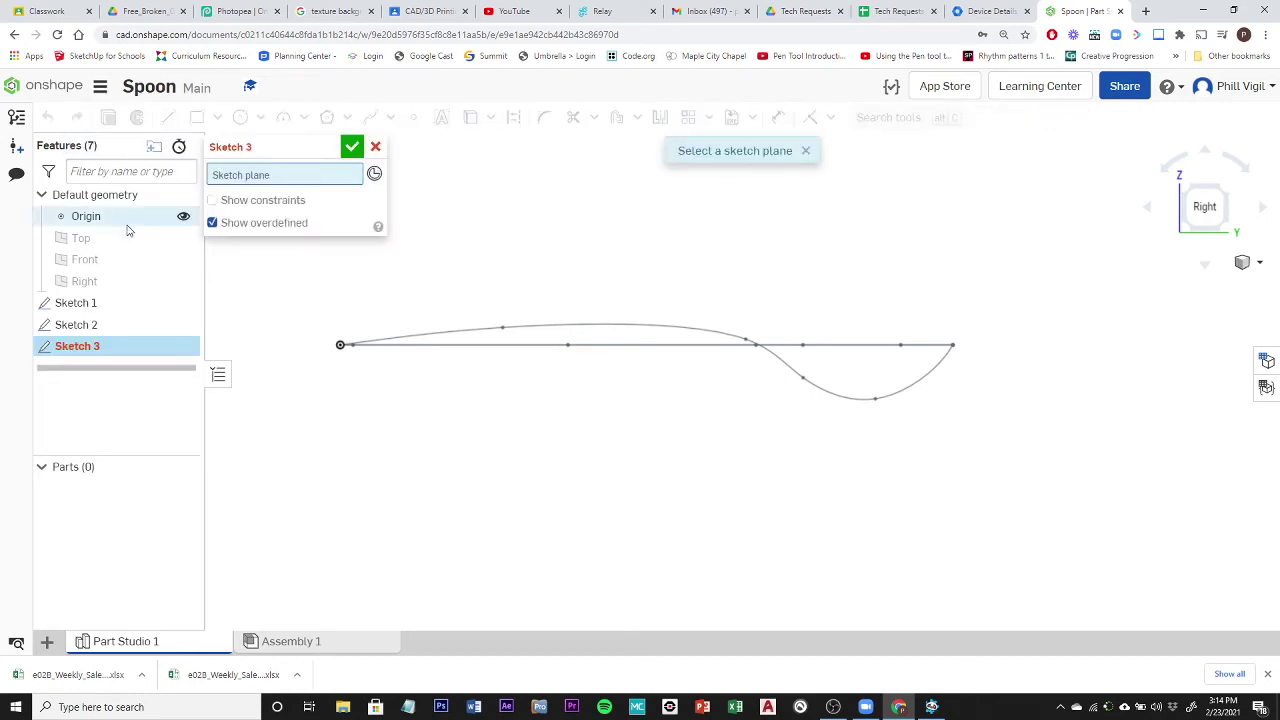
left_click(110, 287)
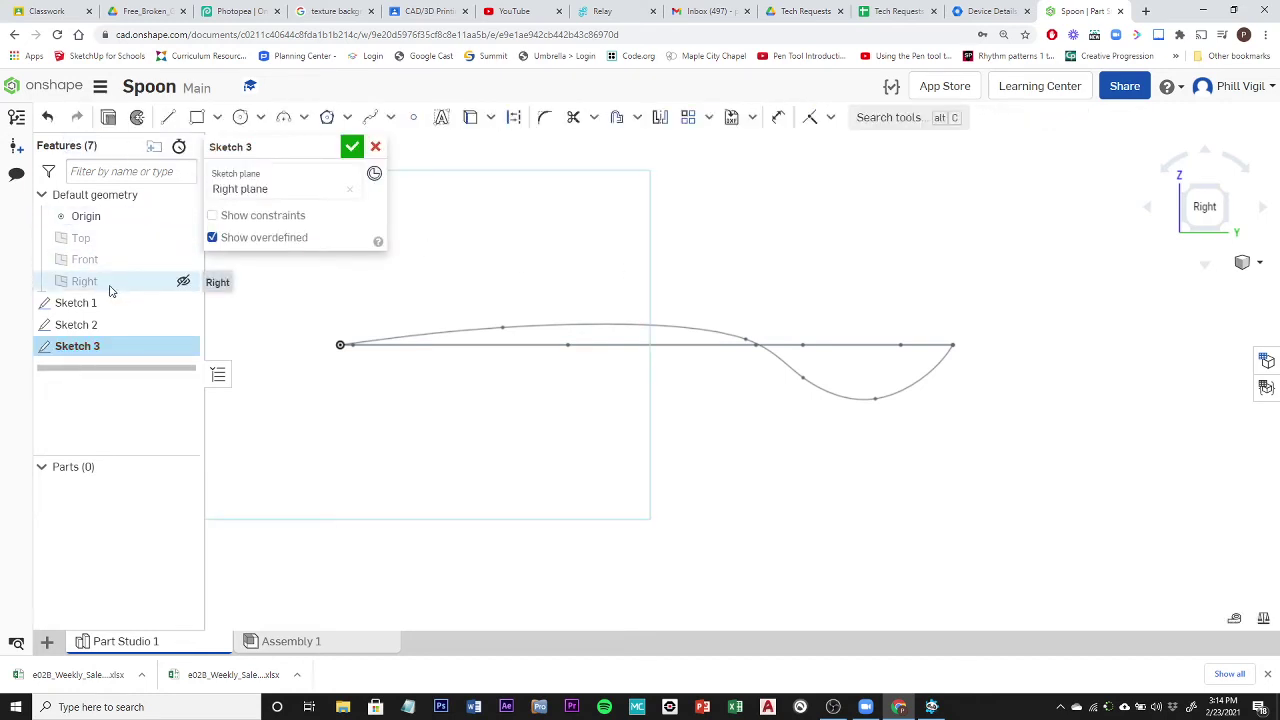
left_click(370, 117)
key("Escape")
right_click_drag(1049, 343, 1037, 358)
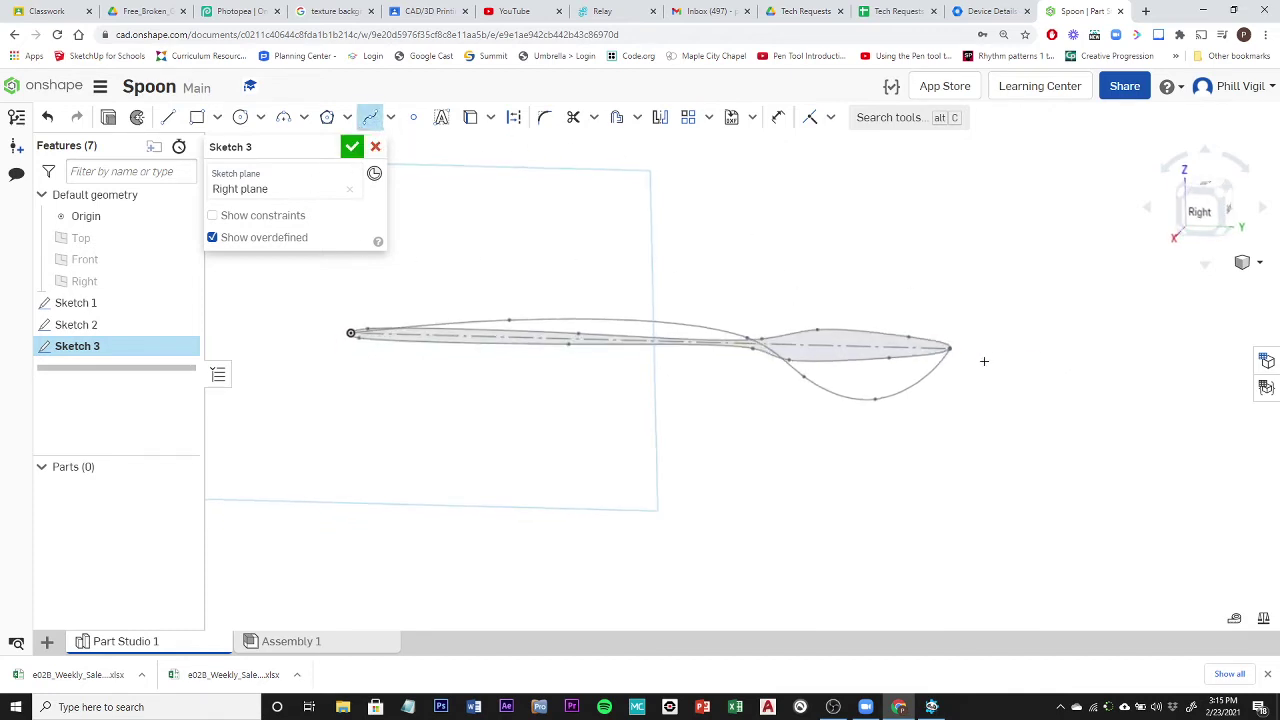
left_click(950, 347)
right_click_drag(1000, 389, 1018, 382)
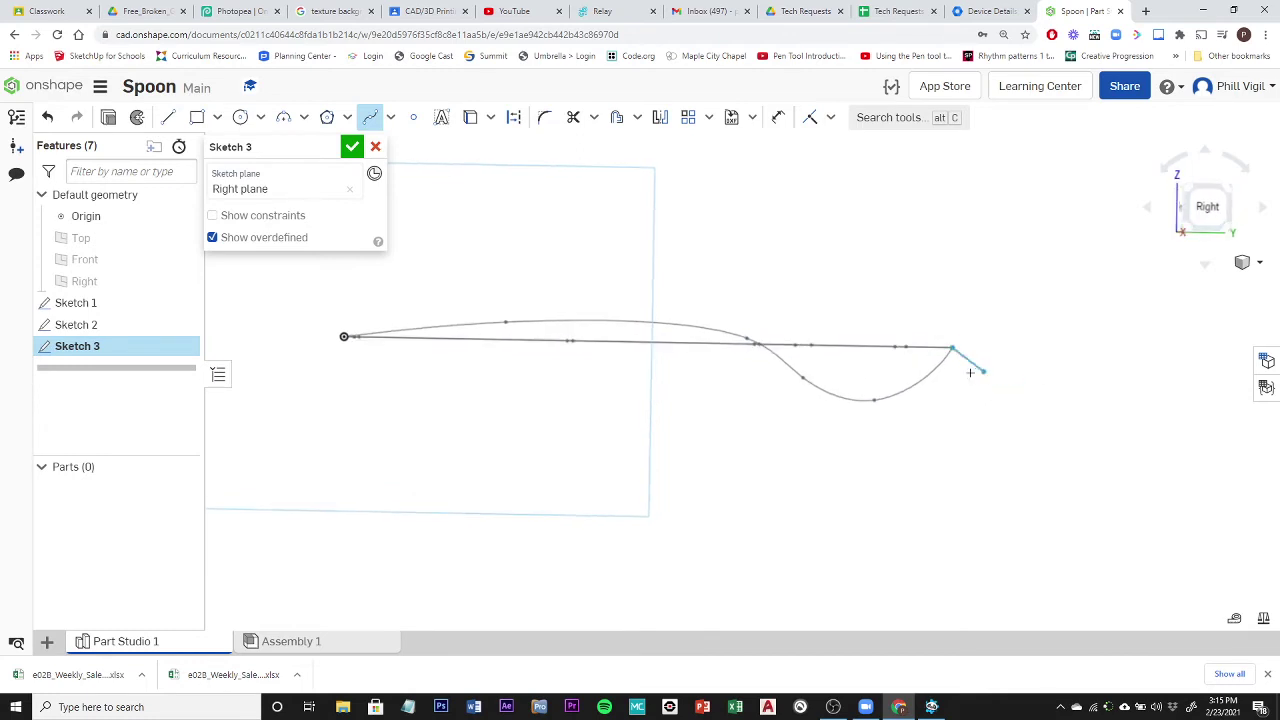
Run the second spline almost flat across the bowl to the neck, above the first profile along the handle, and end it at the origin.
left_click(765, 345)
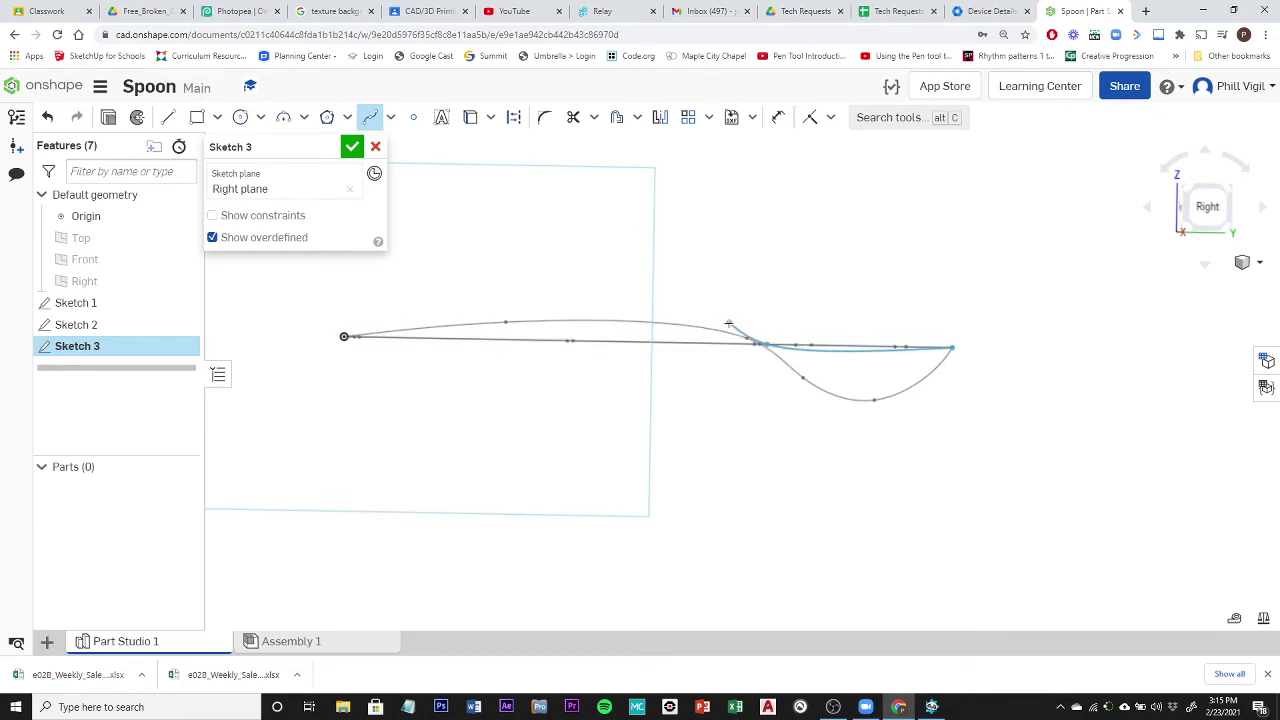
left_click(729, 323)
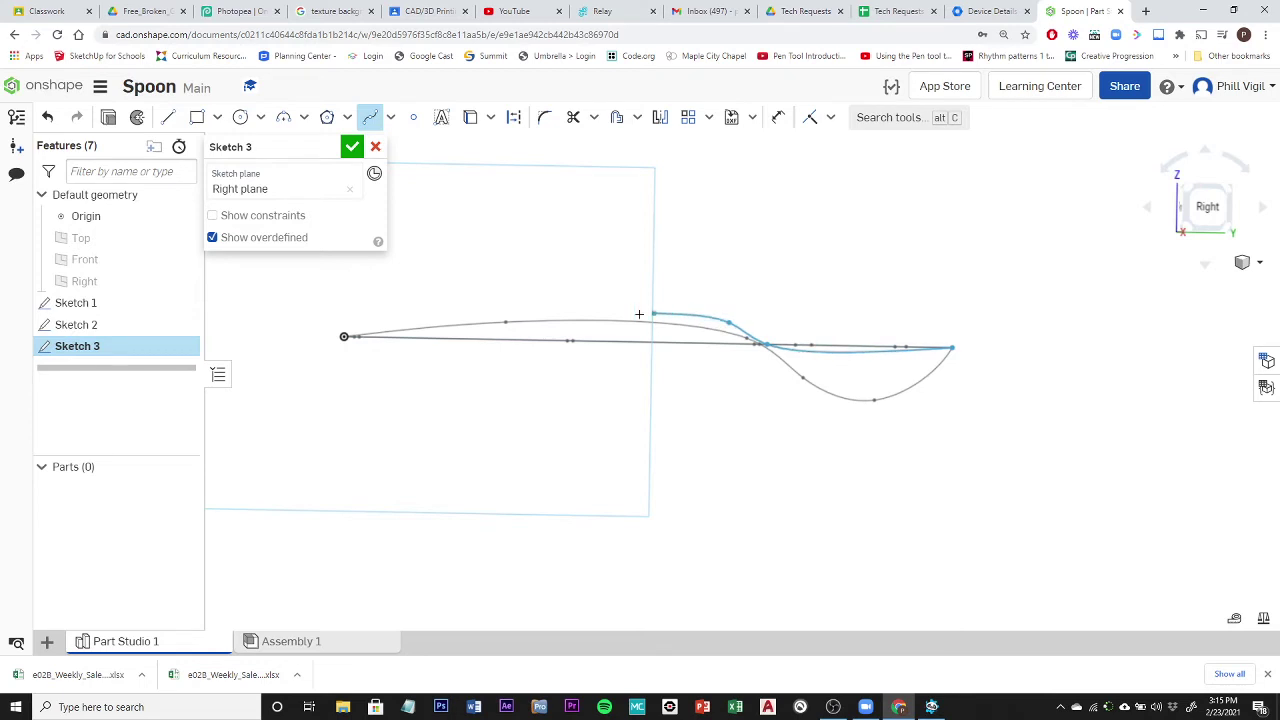
left_click(466, 315)
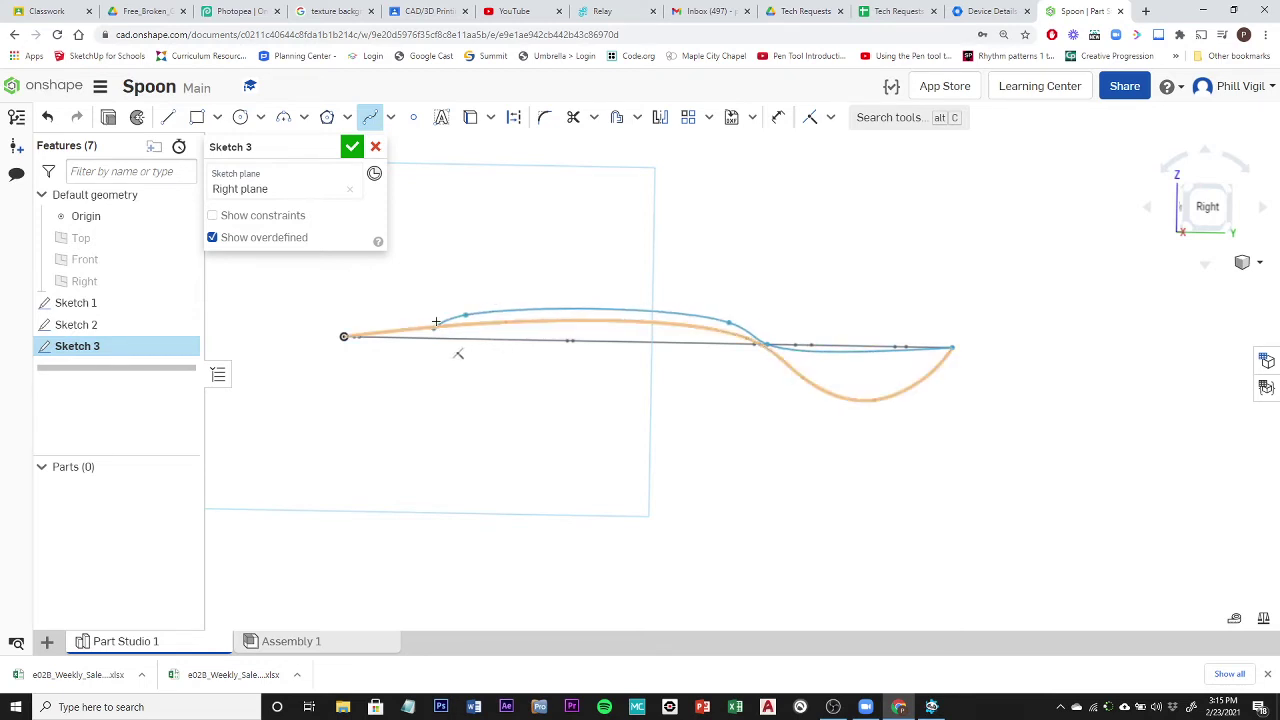
left_click(341, 334)
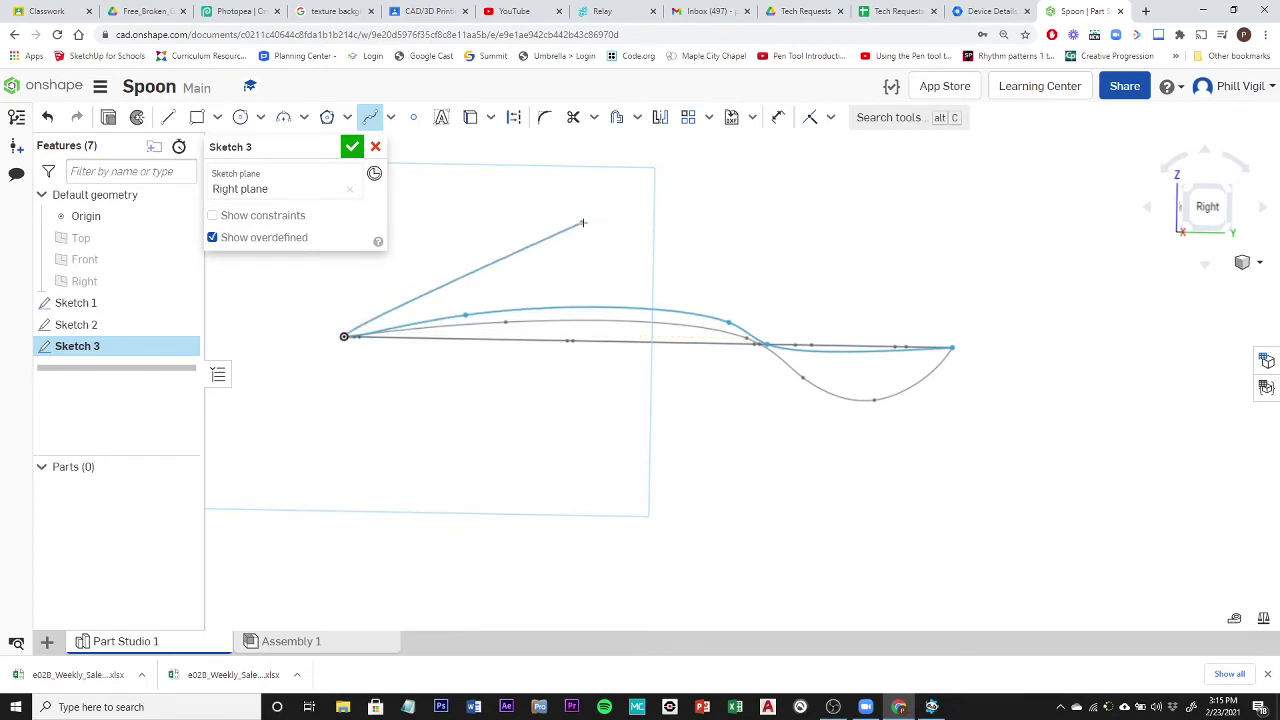
key("Escape")
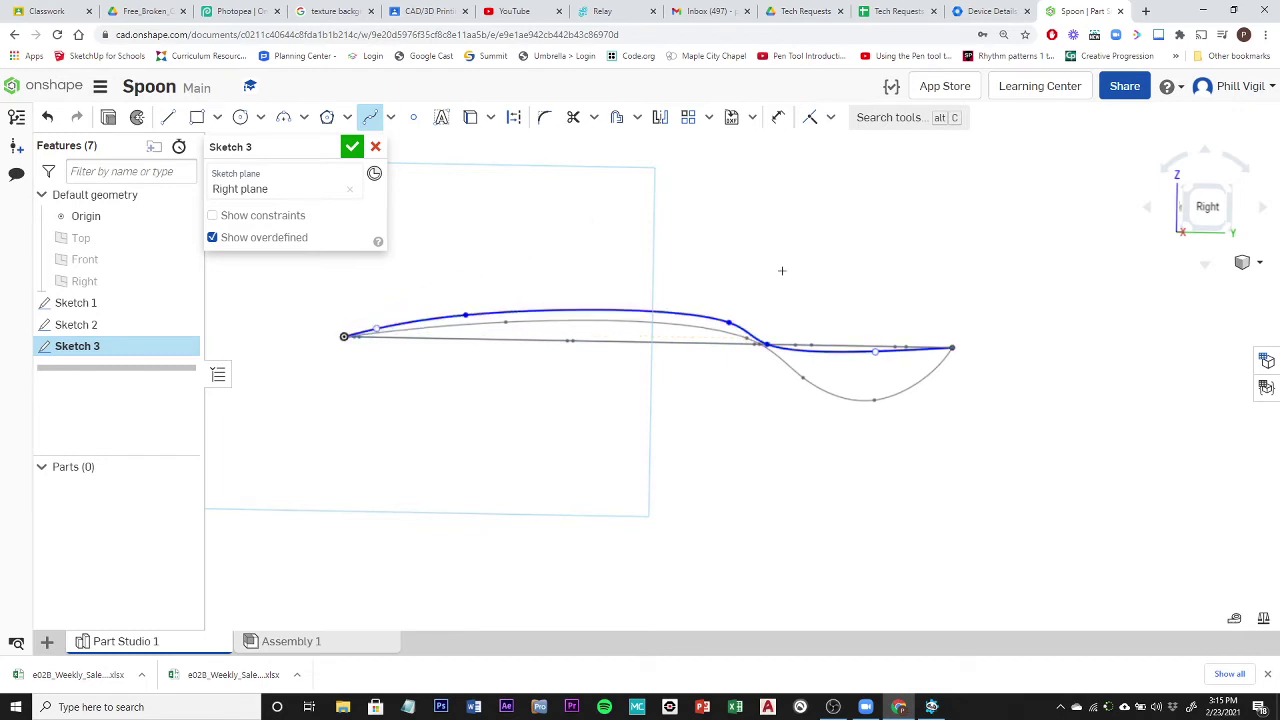
Inspect the upper spline against the first profile and the spoon outline, and accept the sketch.
scroll(782, 270, "up", 5)
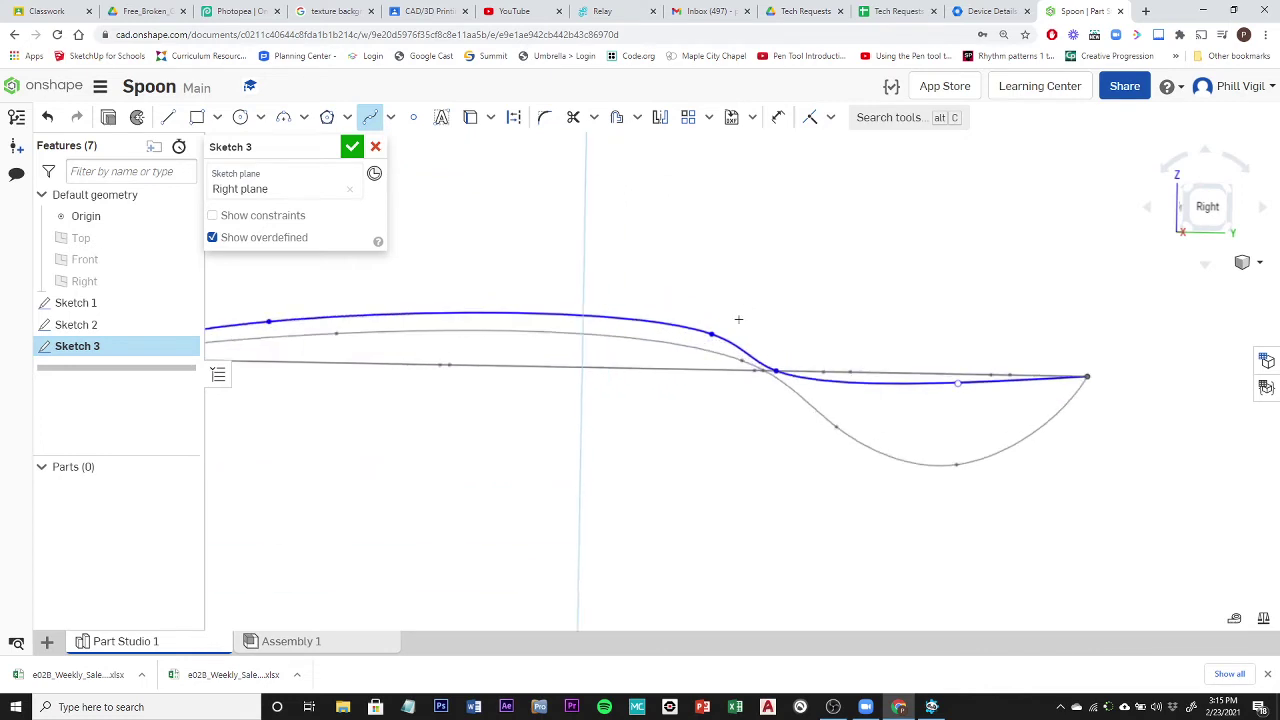
right_click_drag(750, 273, 743, 291)
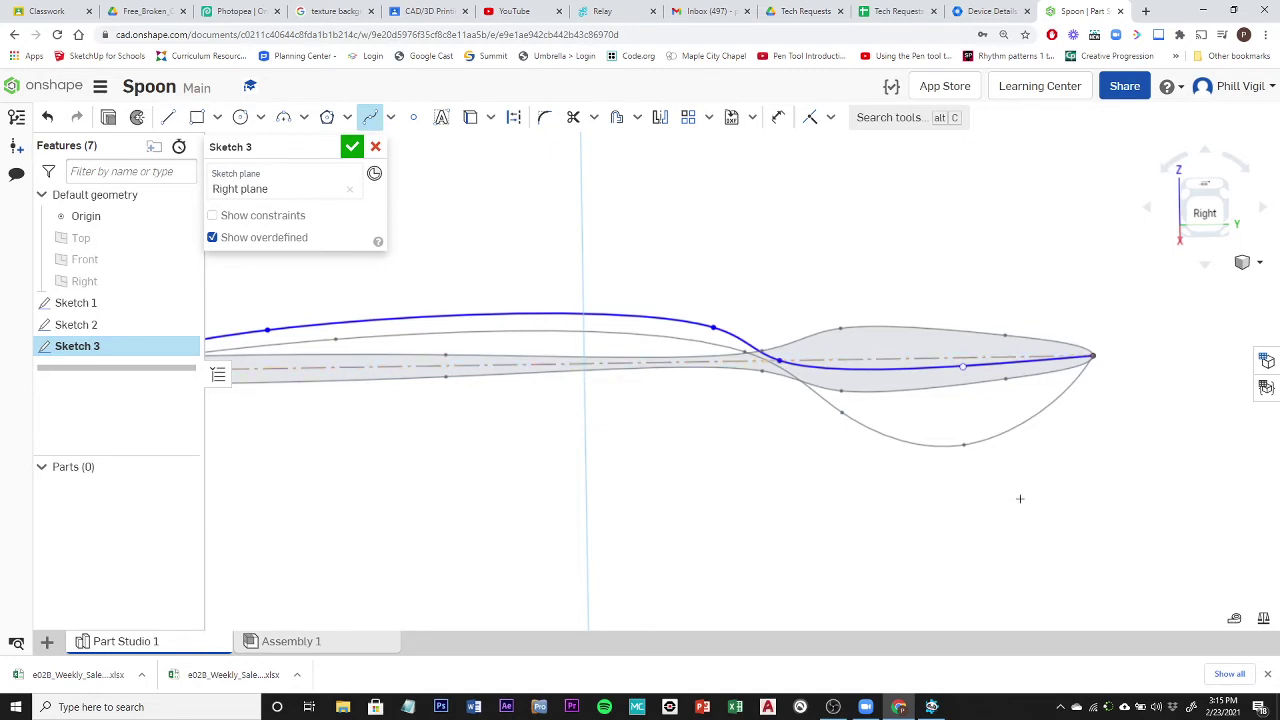
scroll(1020, 498, "down", 2)
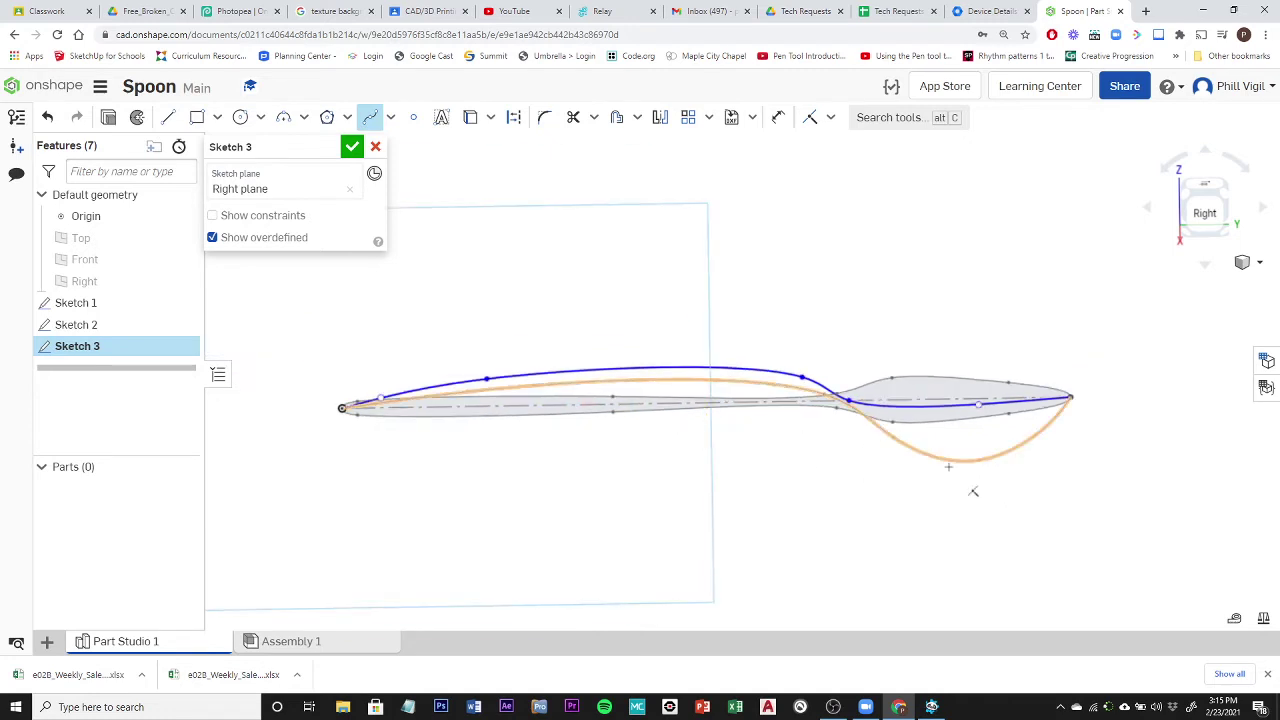
scroll(741, 443, "up", 2)
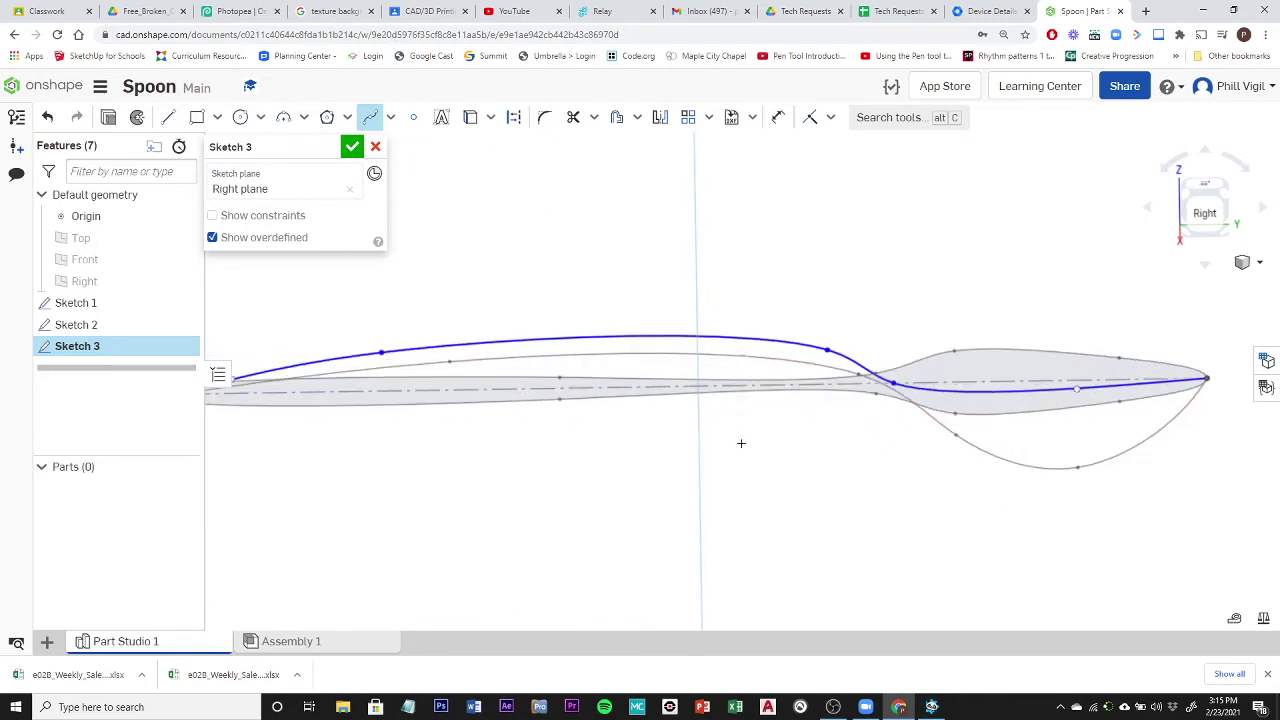
scroll(743, 440, "down", 2)
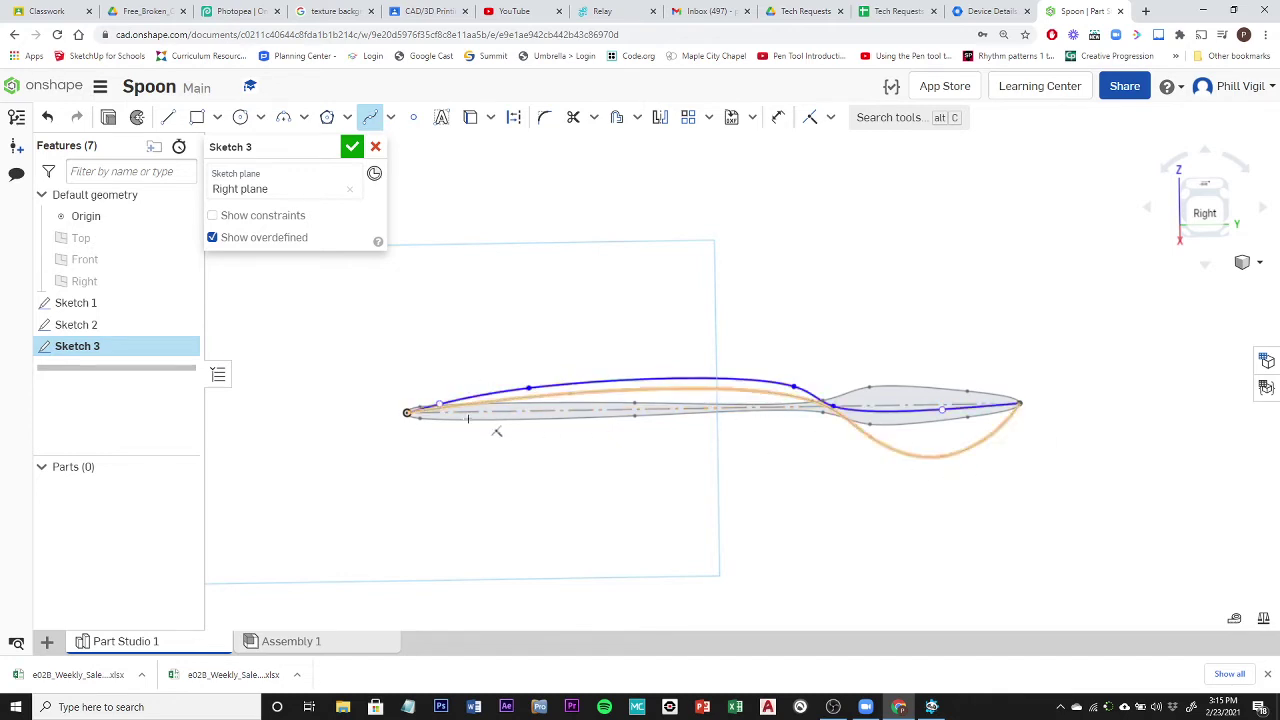
mouse_move(551, 266)
right_mouse_down()
mouse_move(630, 309)
mouse_move(583, 346)
mouse_move(560, 291)
mouse_move(514, 298)
mouse_move(603, 306)
mouse_move(563, 297)
right_mouse_up()
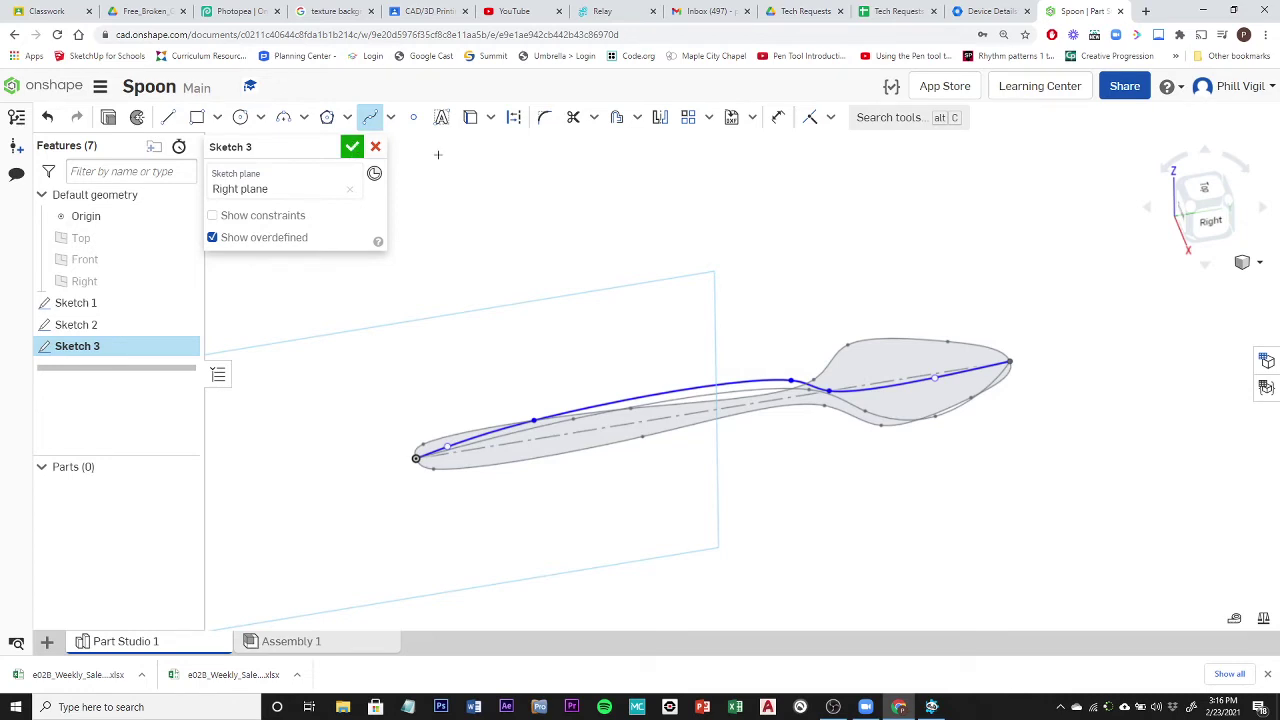
left_click(352, 147)
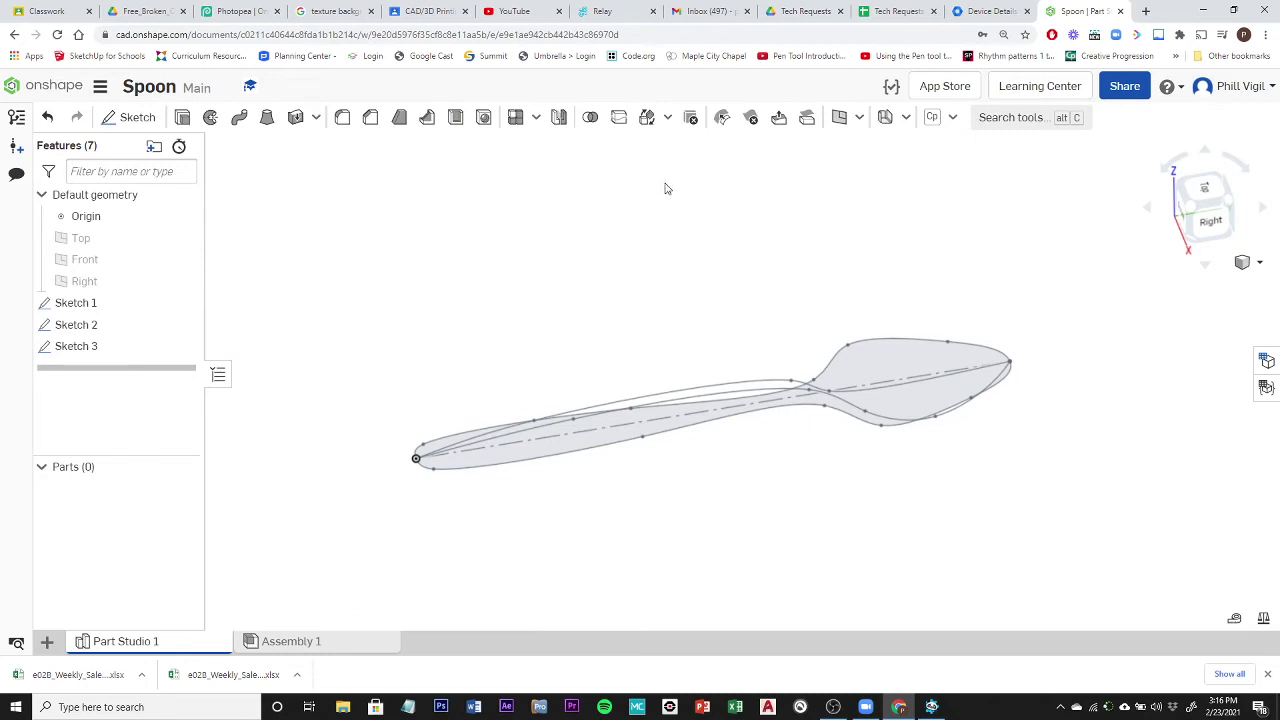
Start a new surface extrude using both edges of the spoon outline in Sketch 1.
right_click_drag(1064, 512, 937, 432)
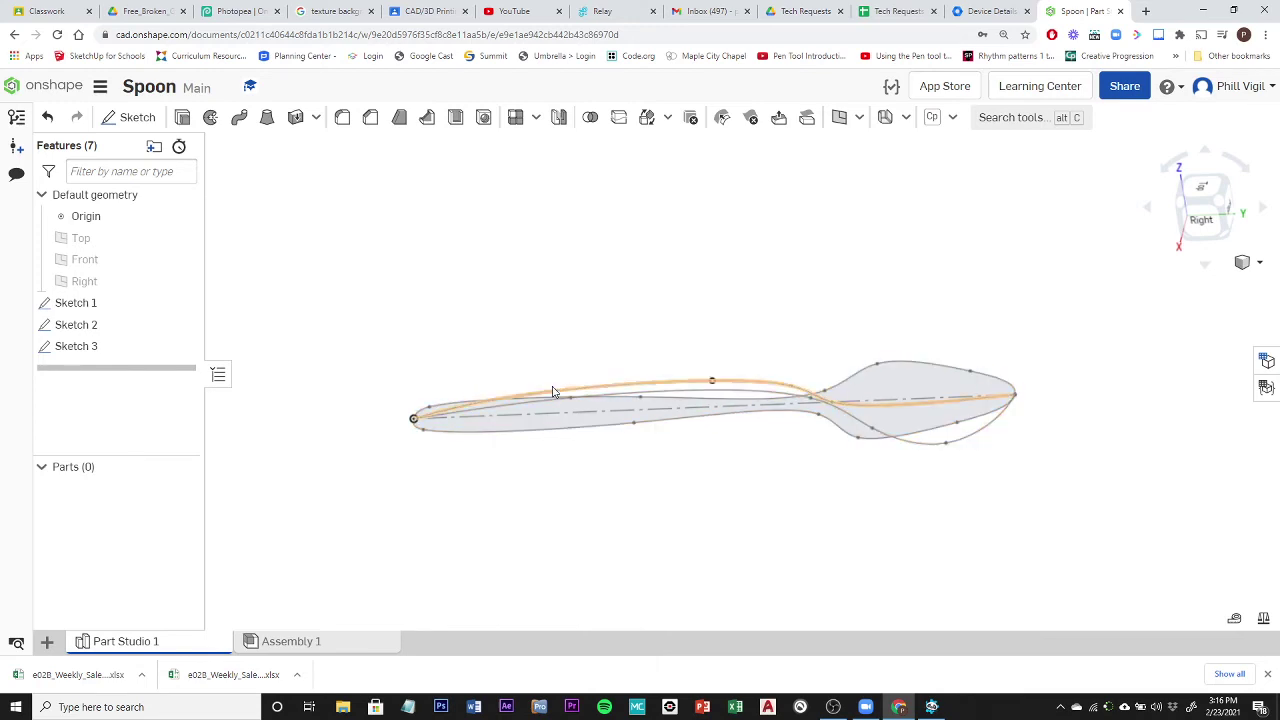
scroll(998, 482, "up", 2)
scroll(940, 487, "down", 4)
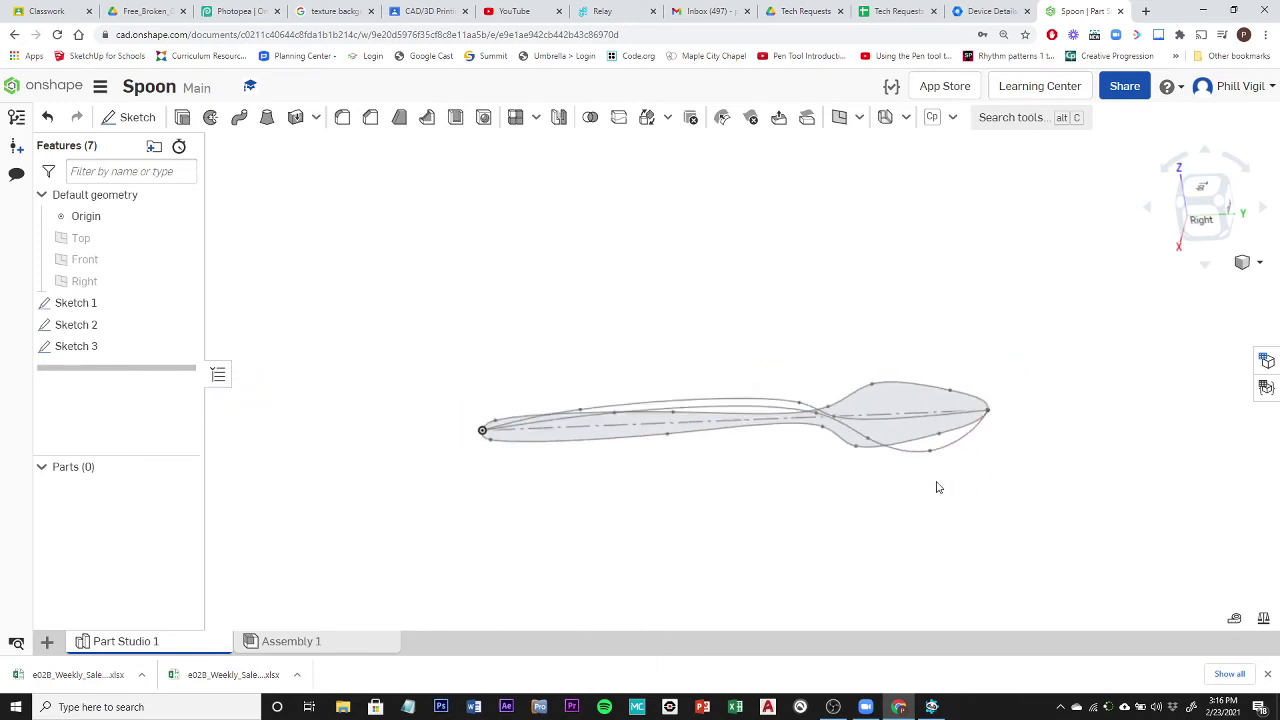
mouse_move(879, 506)
right_mouse_down()
mouse_move(886, 449)
mouse_move(880, 531)
mouse_move(877, 463)
mouse_move(928, 448)
mouse_move(929, 477)
mouse_move(886, 494)
mouse_move(926, 514)
mouse_move(914, 522)
mouse_move(891, 322)
right_mouse_up()
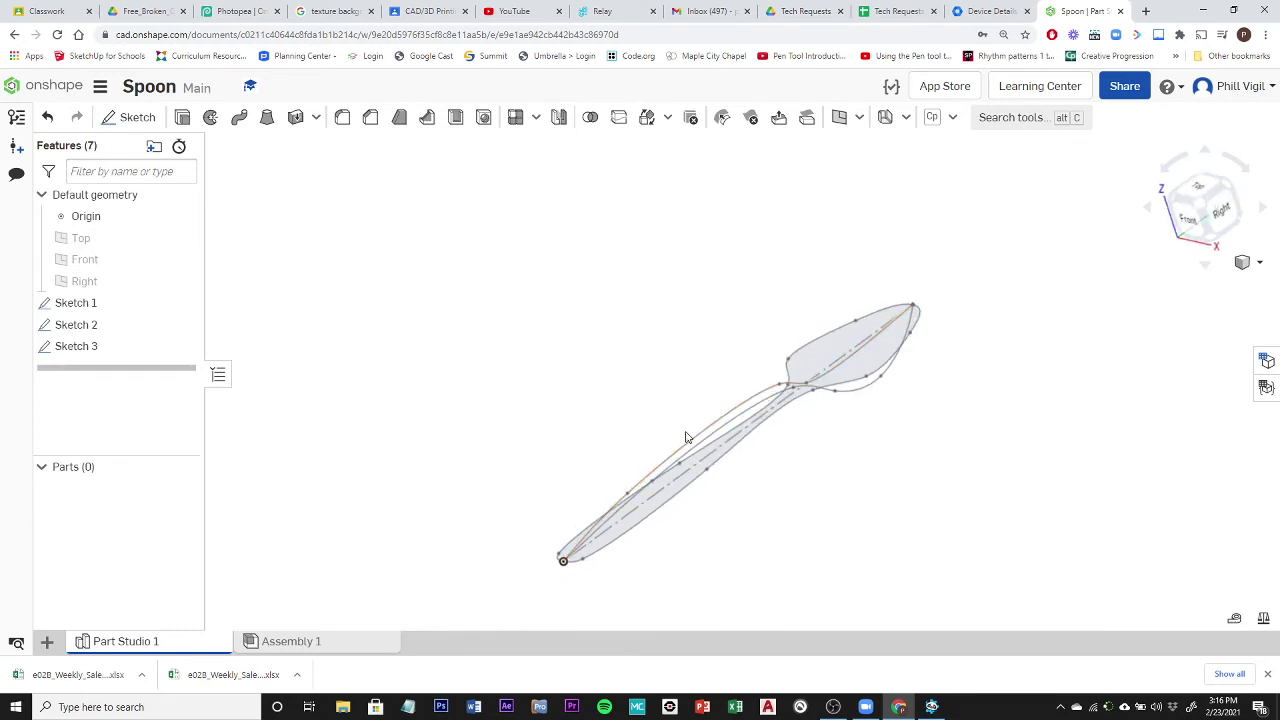
right_click_drag(955, 425, 957, 466)
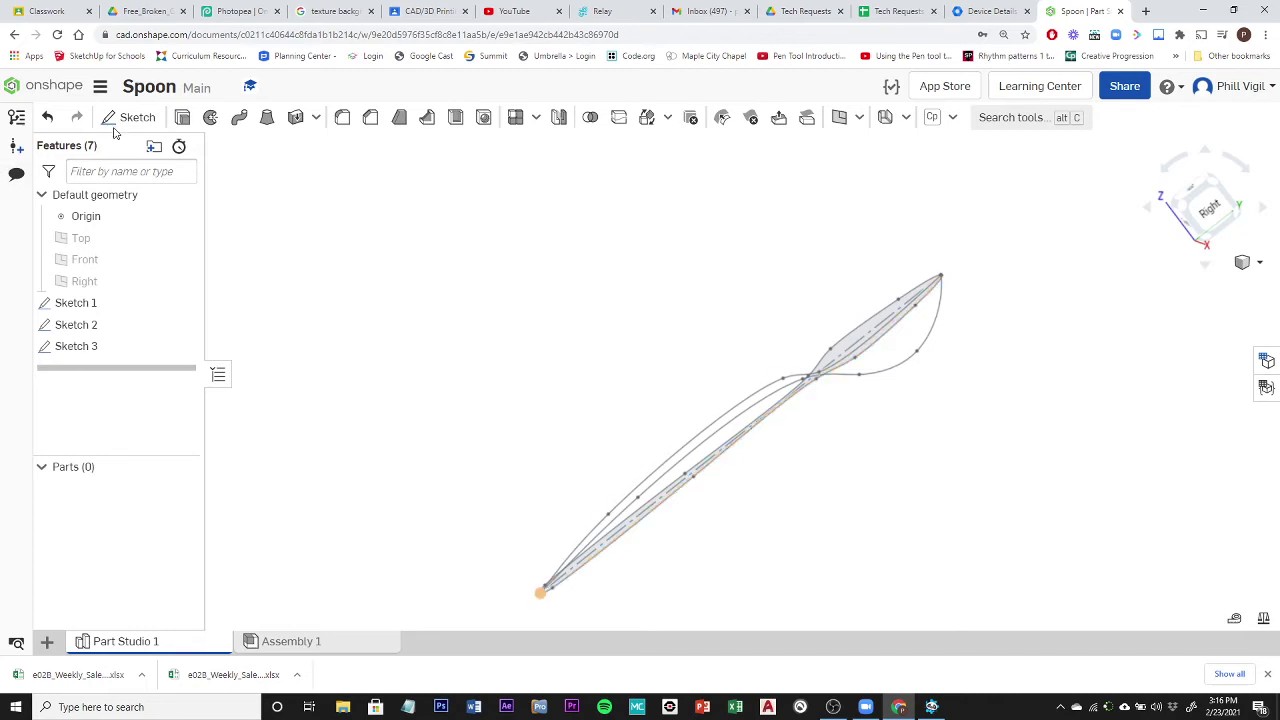
left_click(182, 117)
left_click(340, 172)
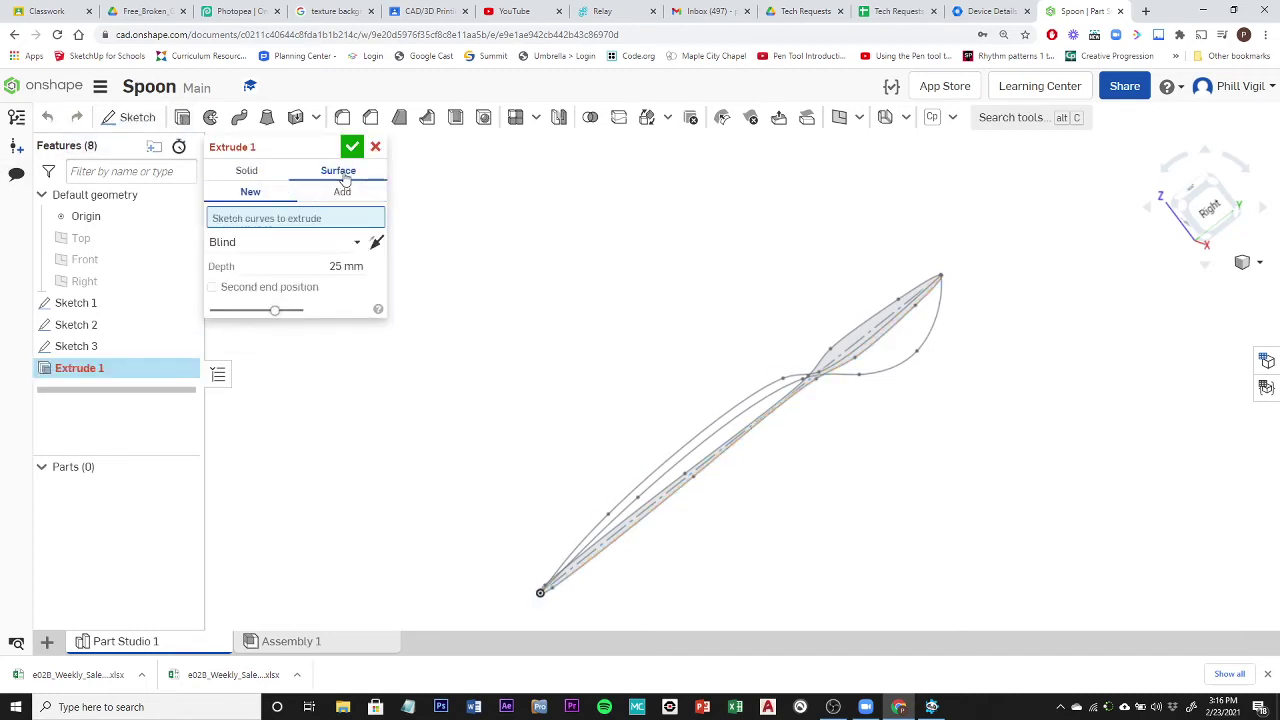
scroll(977, 405, "down", 2)
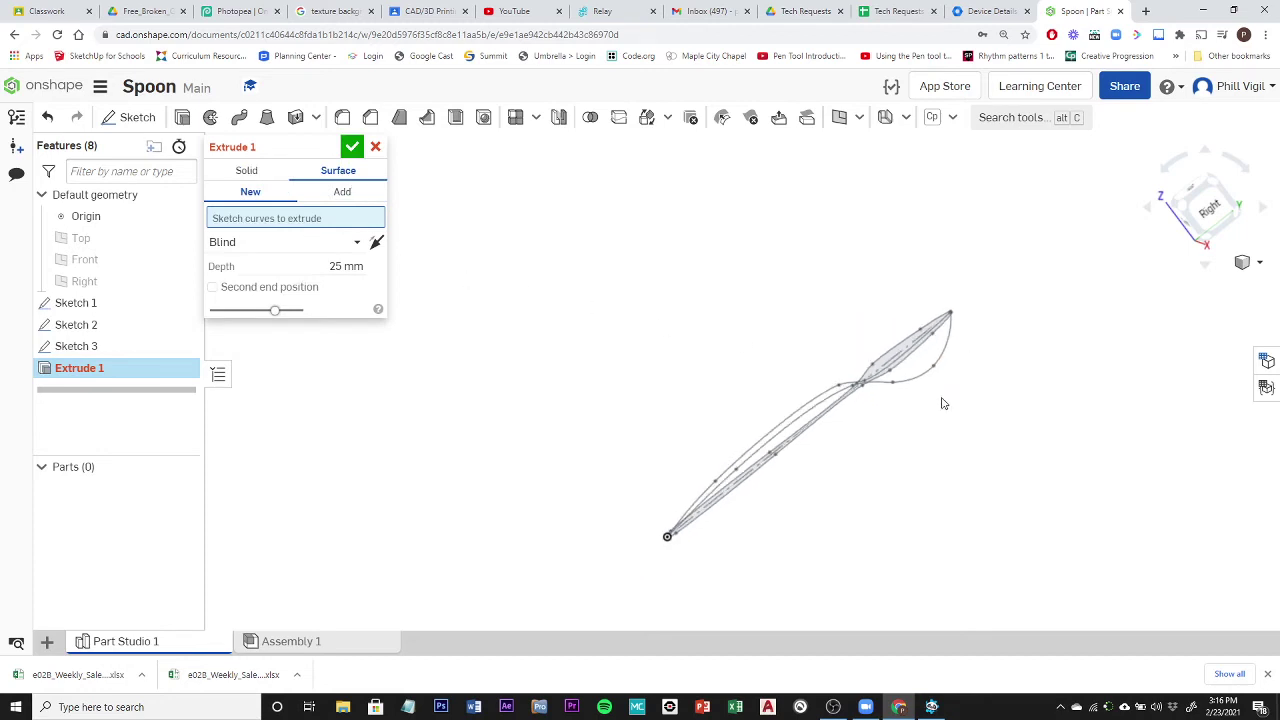
right_click_drag(903, 418, 929, 440)
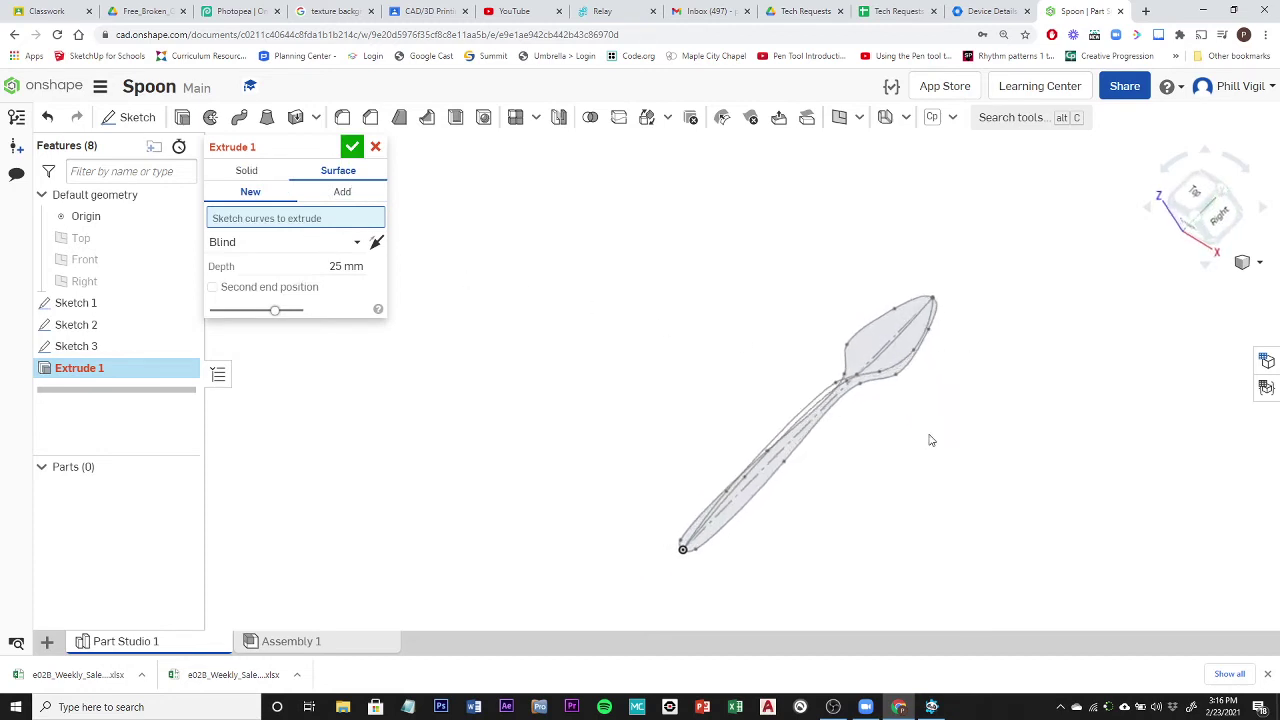
left_click(907, 350)
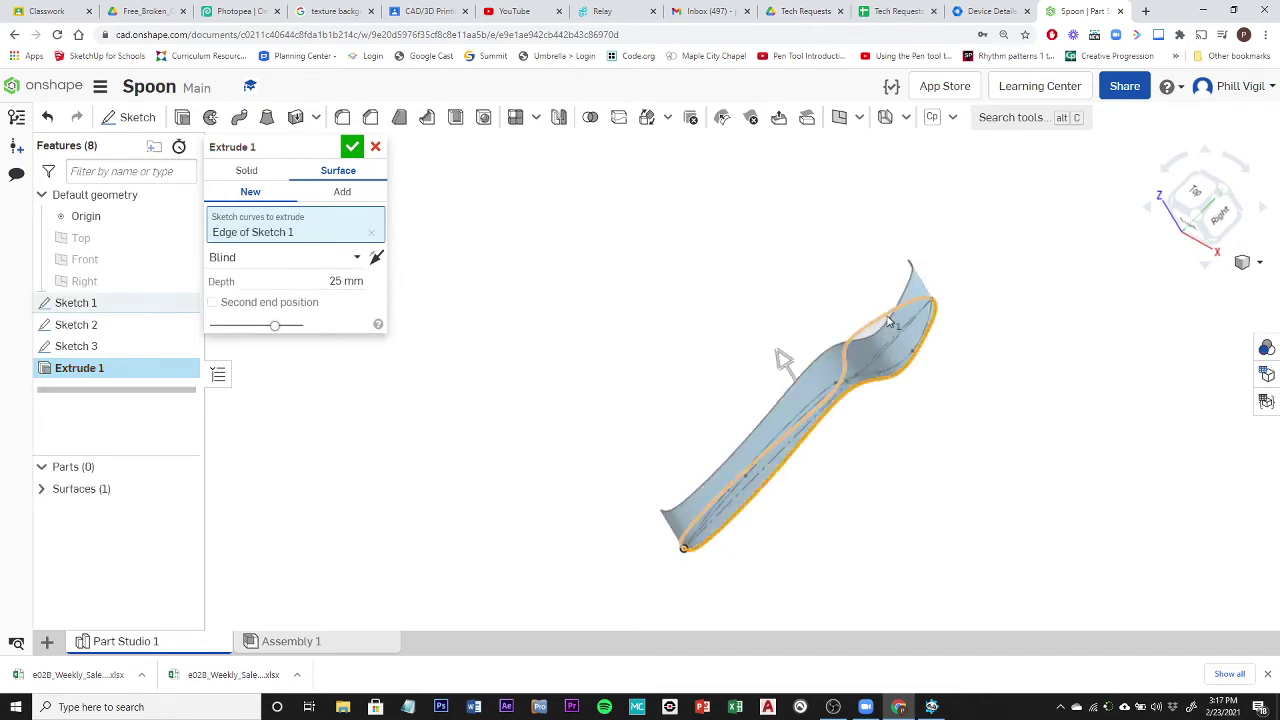
left_click(888, 320)
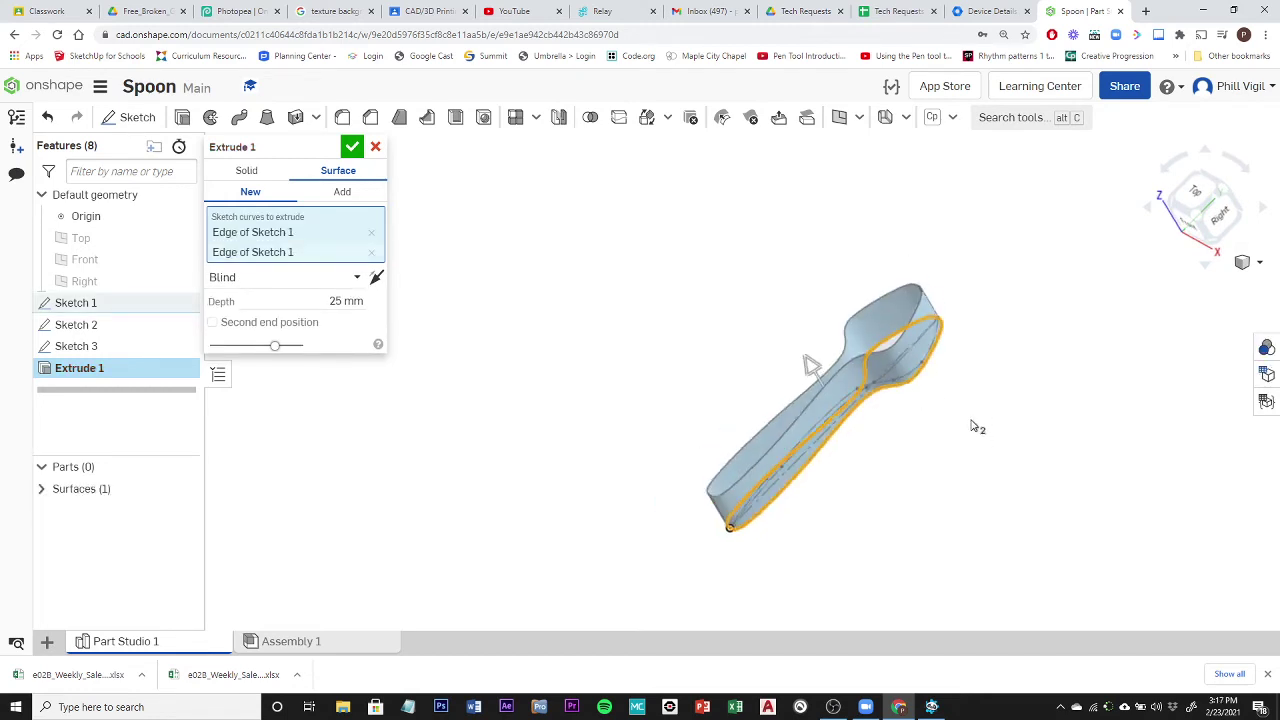
Make the outline's surface extrude Symmetric with a depth of 30 mm and accept it.
right_click_drag(977, 426, 872, 436)
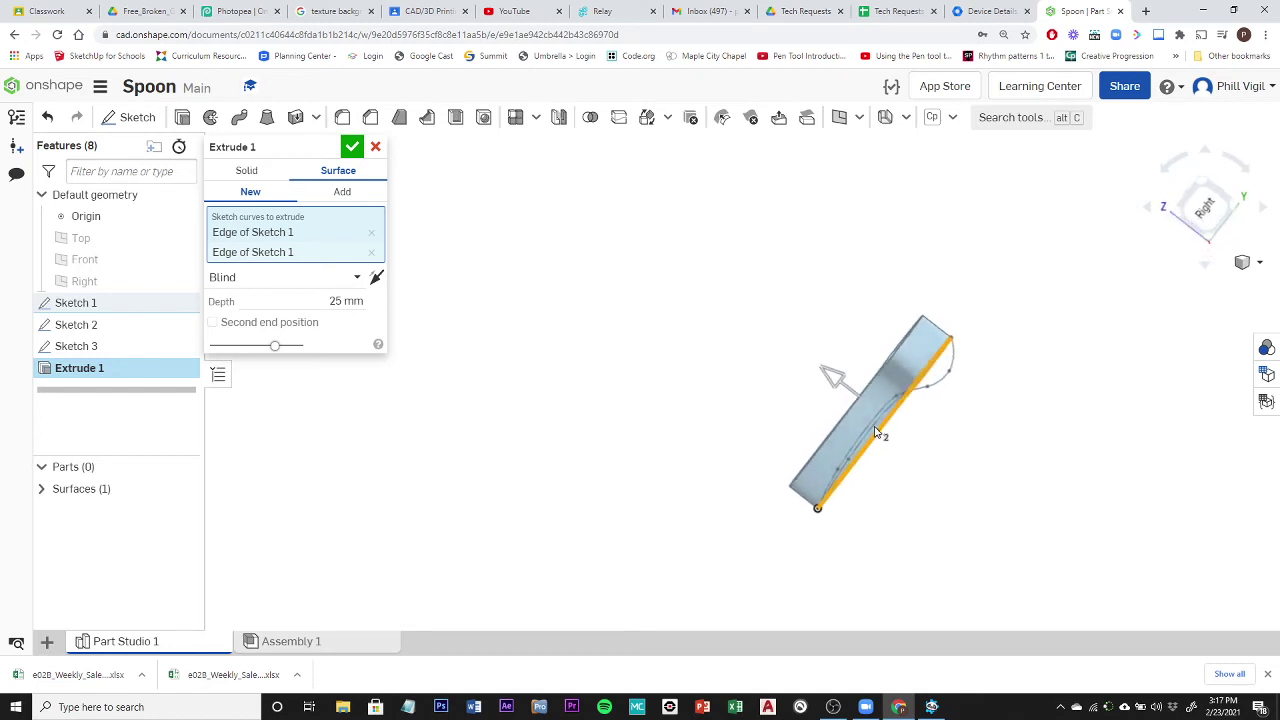
left_click(357, 281)
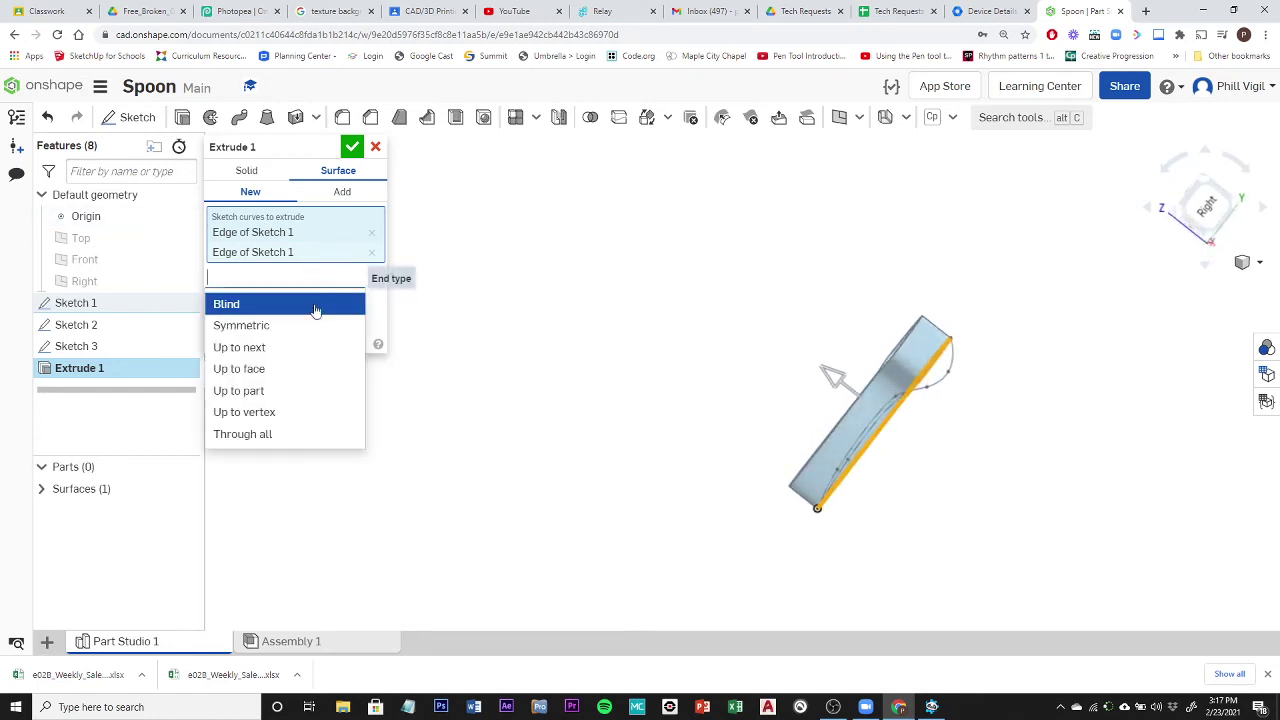
left_click(283, 332)
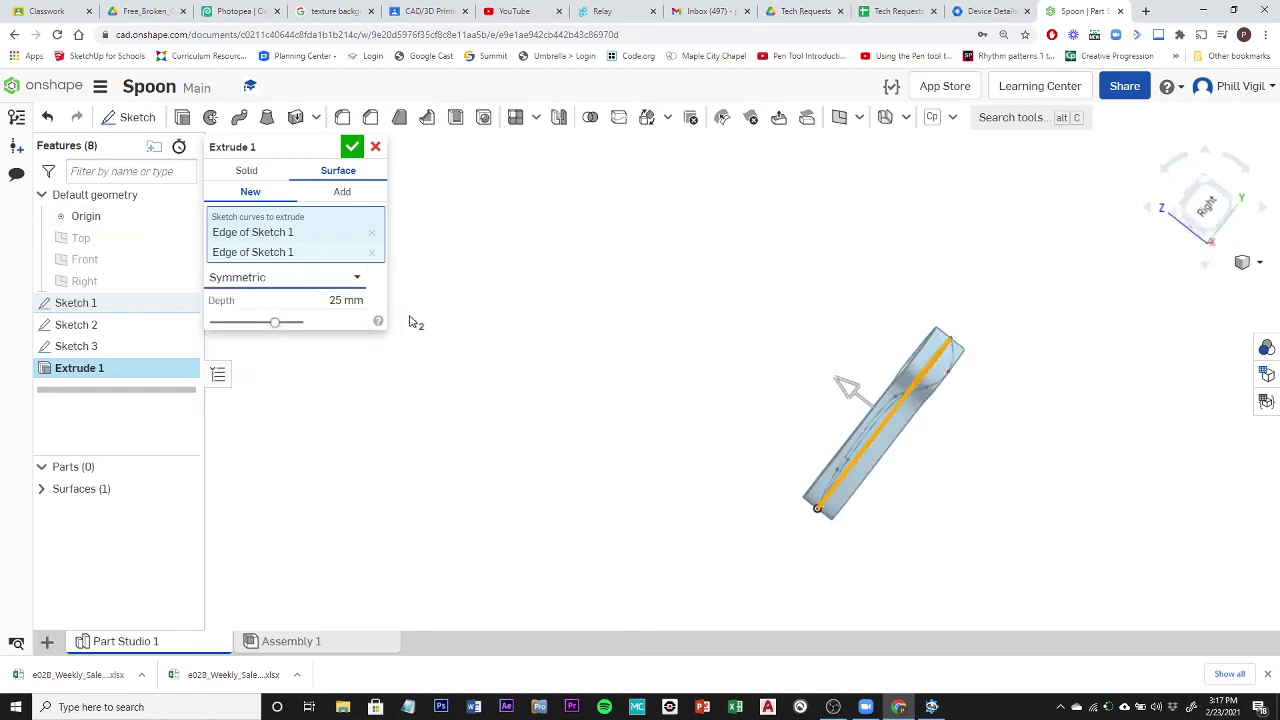
left_click(338, 300)
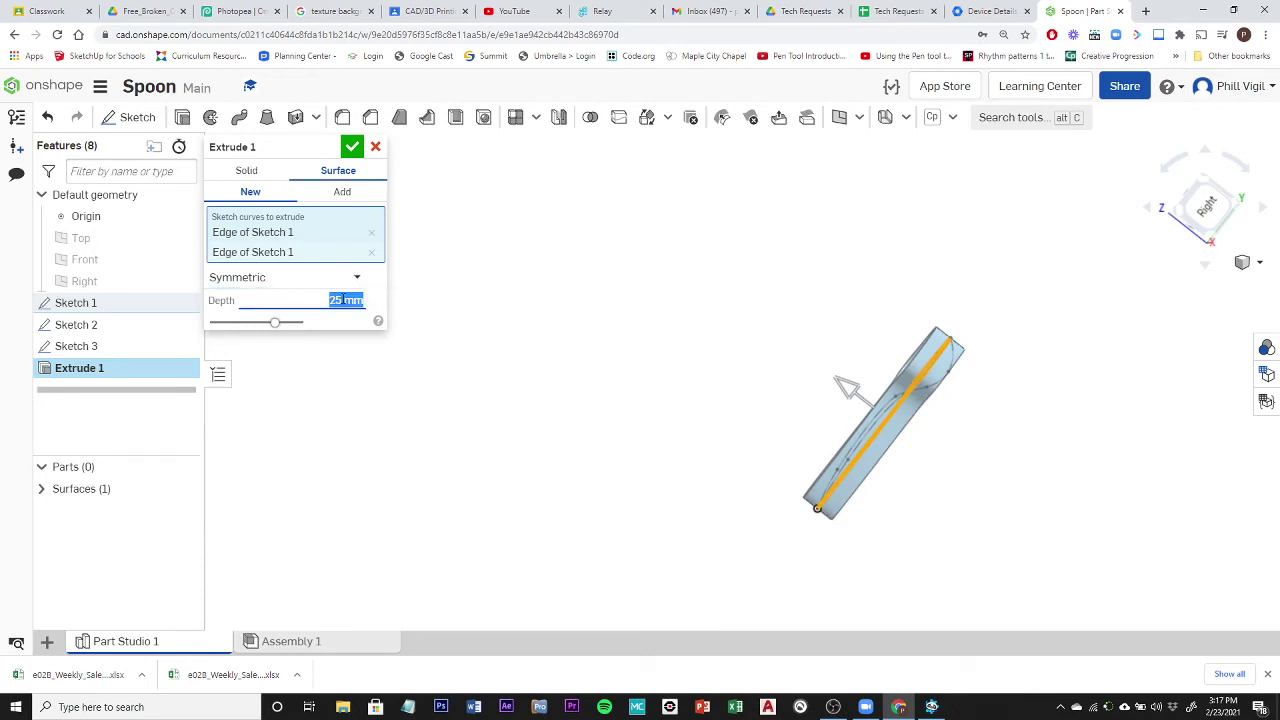
type("30")
key("Return")
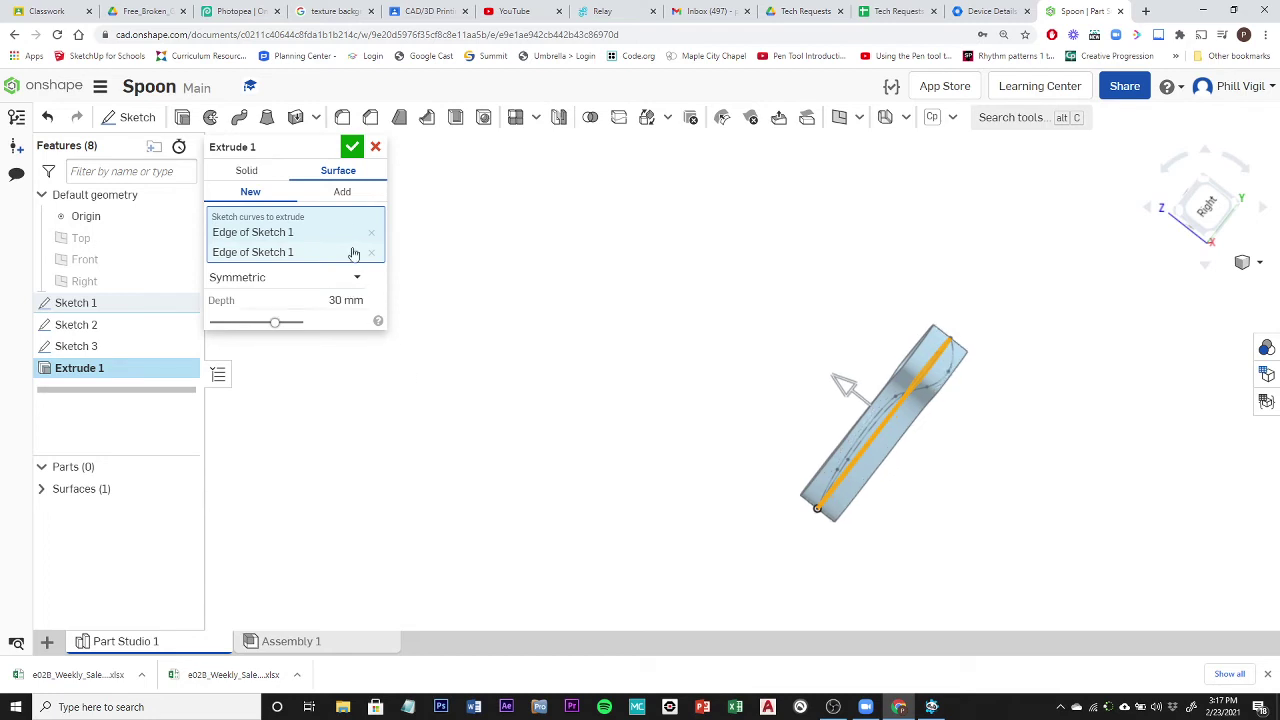
left_click(352, 147)
scroll(665, 368, "down", 2)
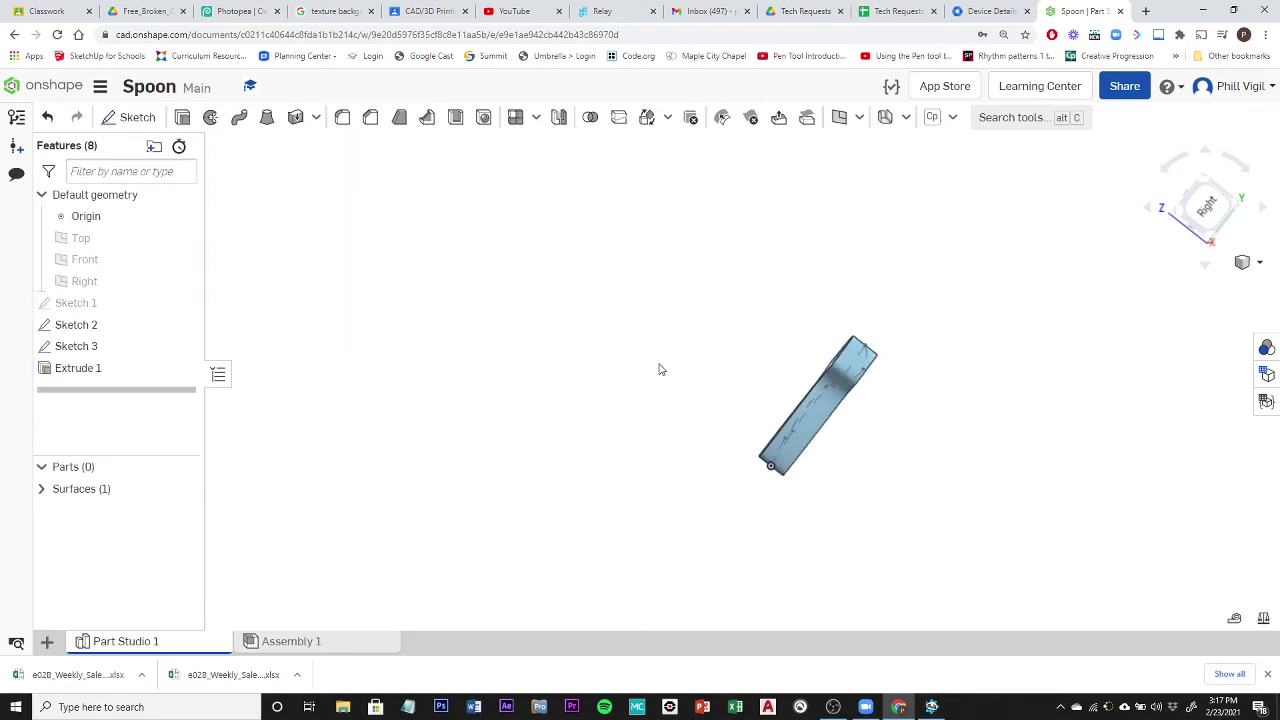
Start a new surface extrude using the upper side-profile spline in Sketch 3.
left_click(182, 117)
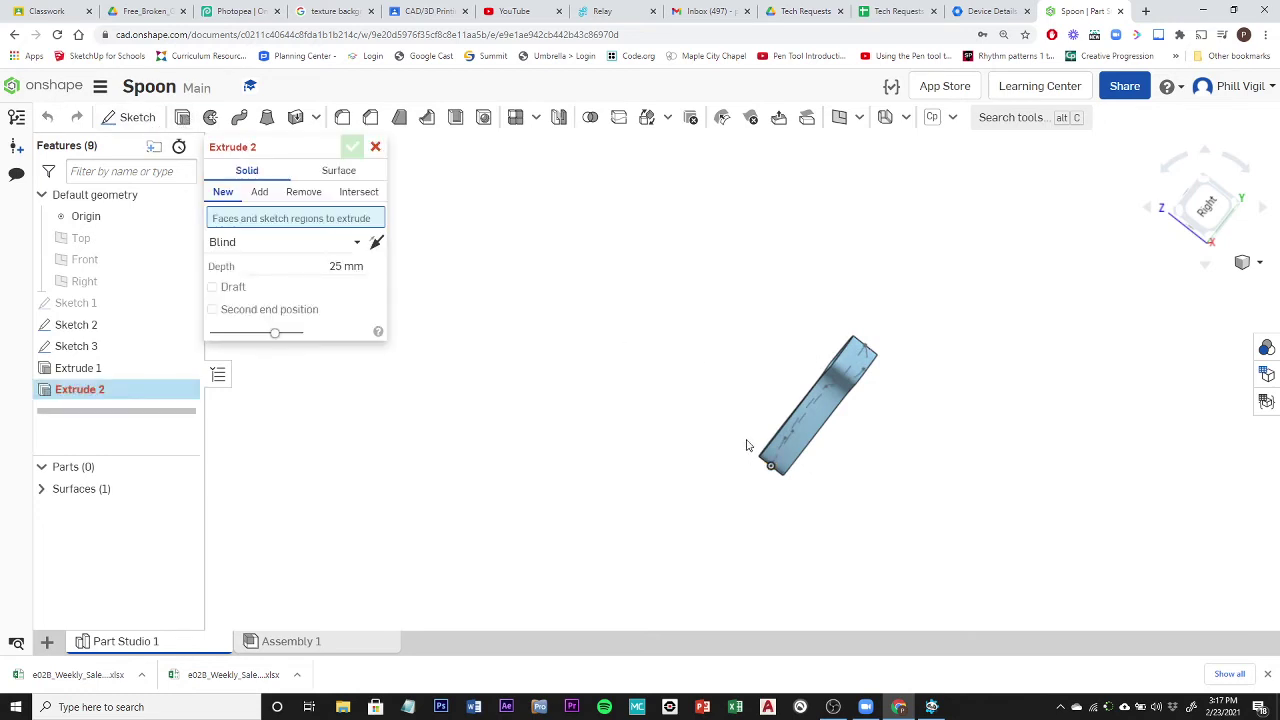
scroll(745, 457, "down", 2)
right_click_drag(913, 499, 828, 380)
scroll(828, 380, "up", 3)
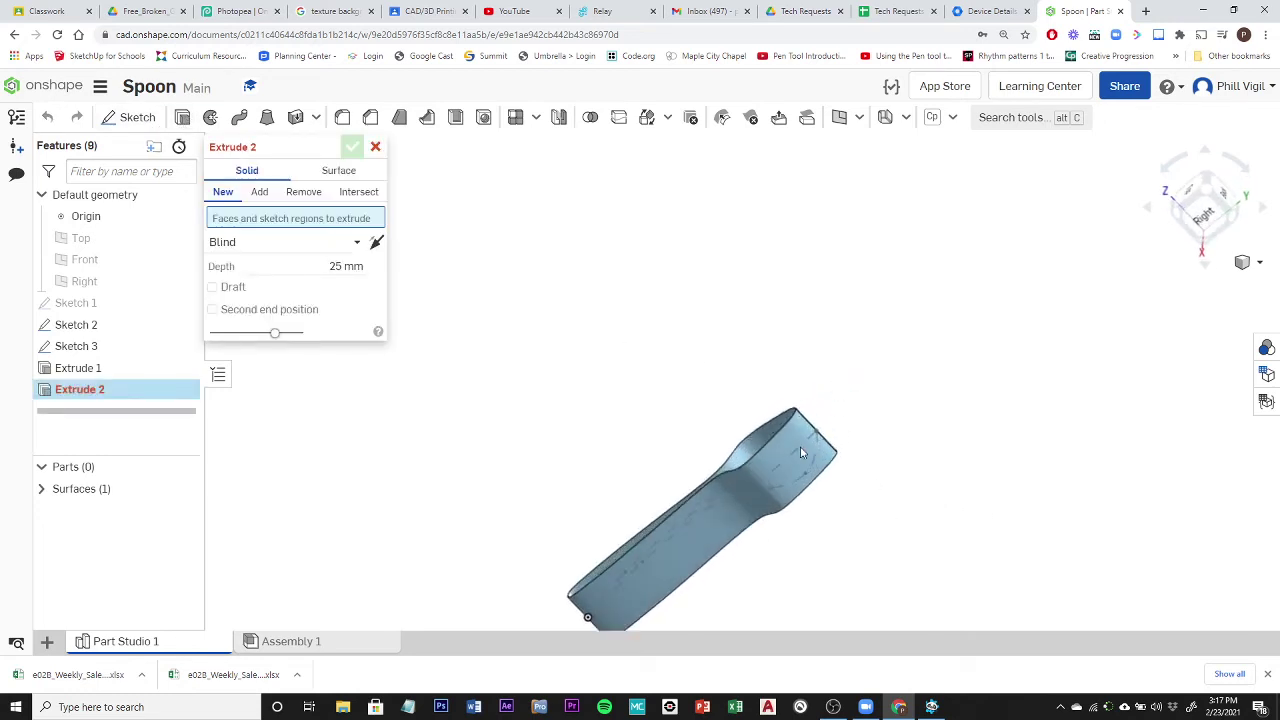
right_click_drag(729, 489, 805, 507)
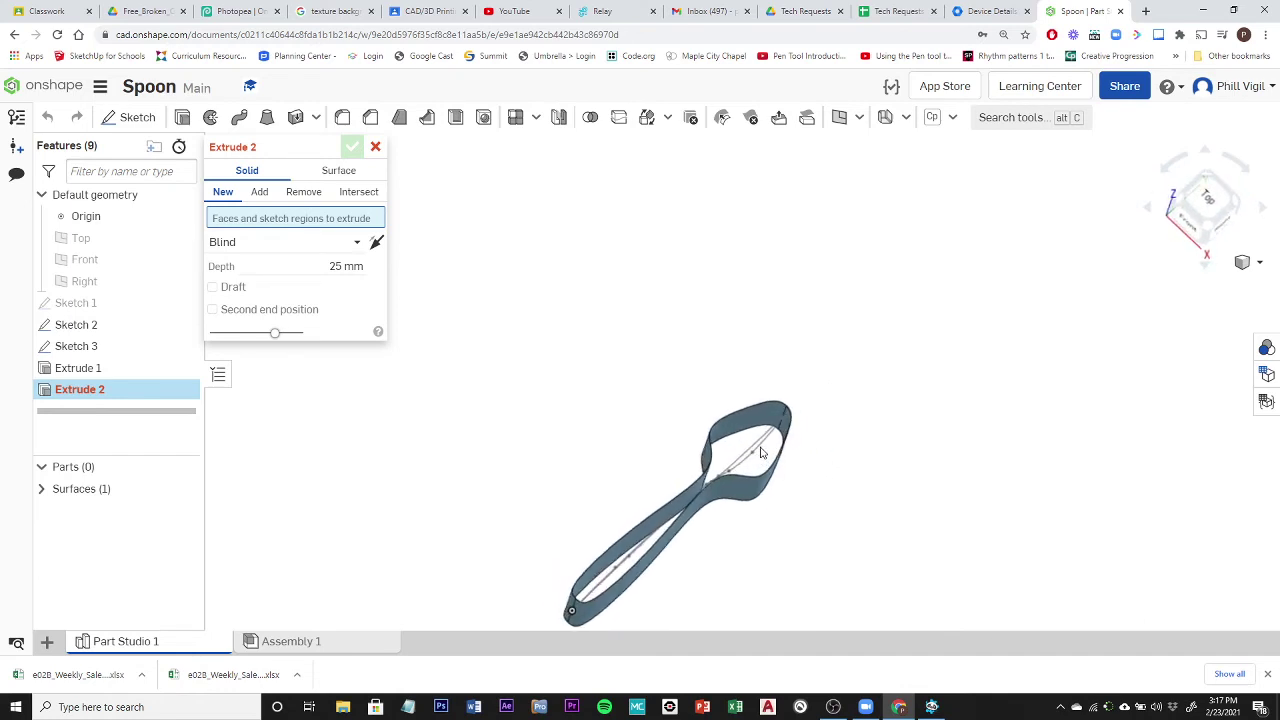
left_click(322, 172)
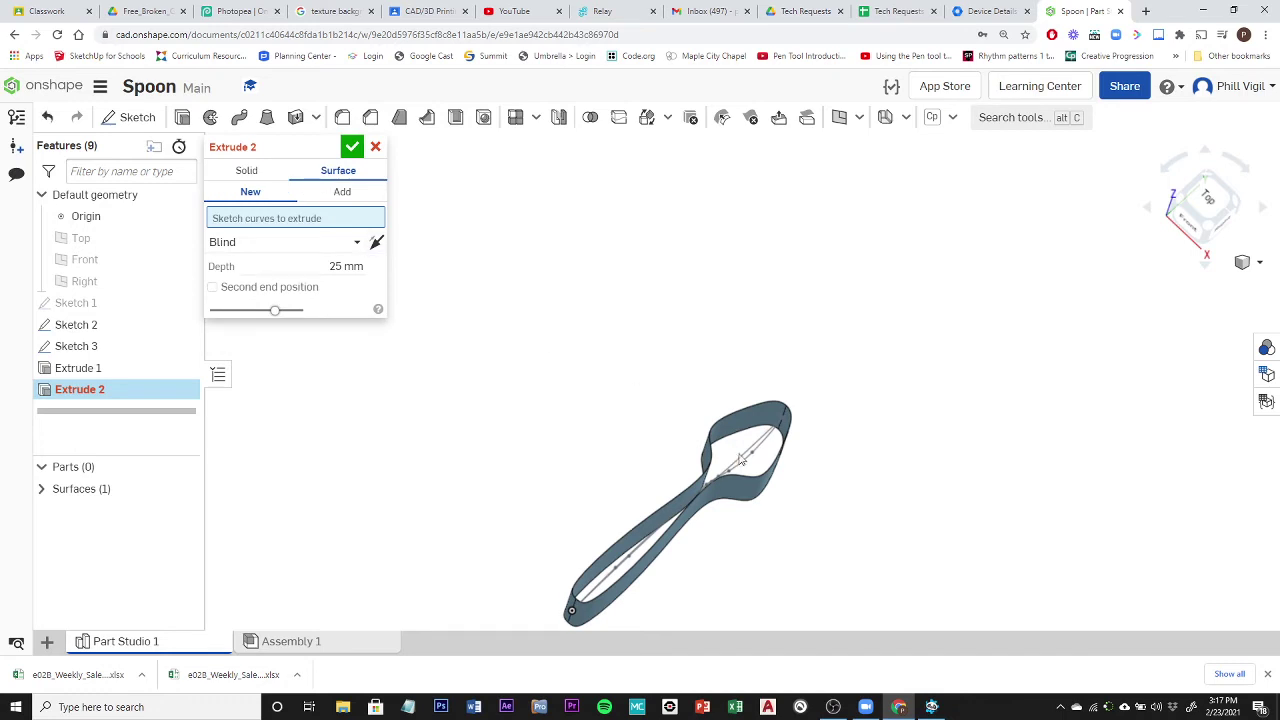
scroll(773, 478, "up", 3)
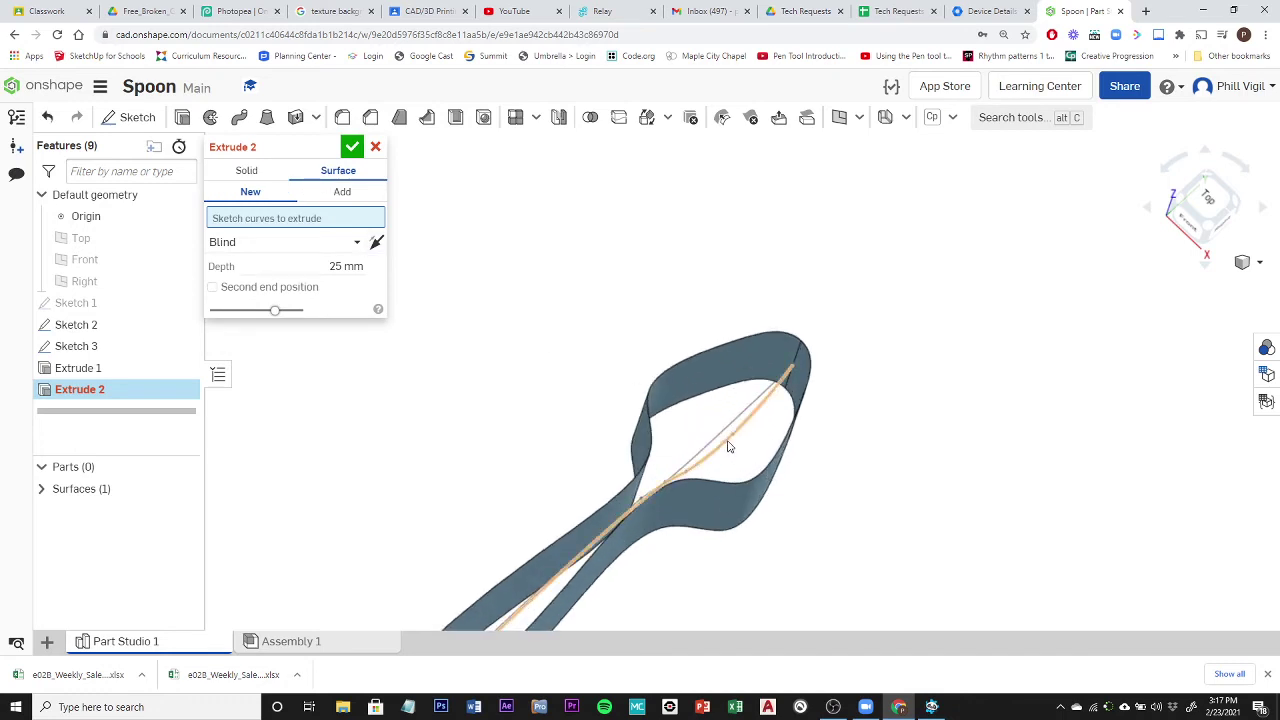
left_click(145, 356)
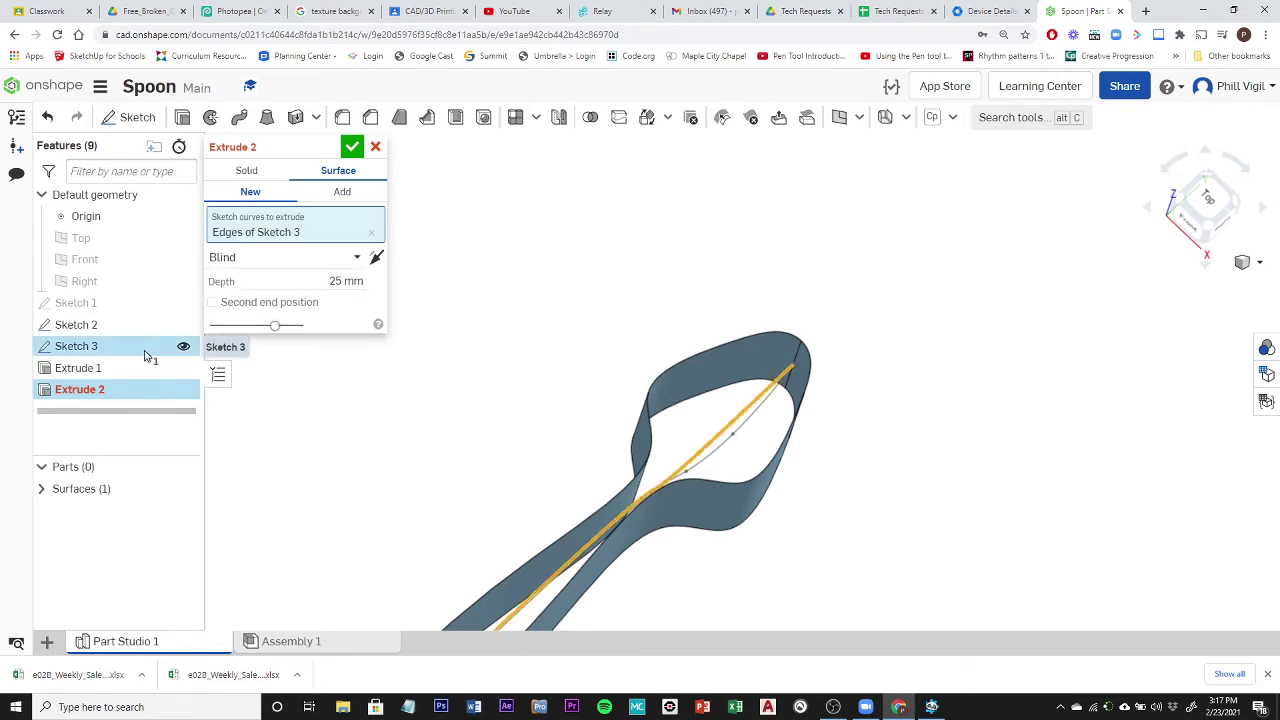
Make the upper spline's surface extrude Symmetric with a depth of 50 mm.
left_click(325, 259)
left_click(285, 310)
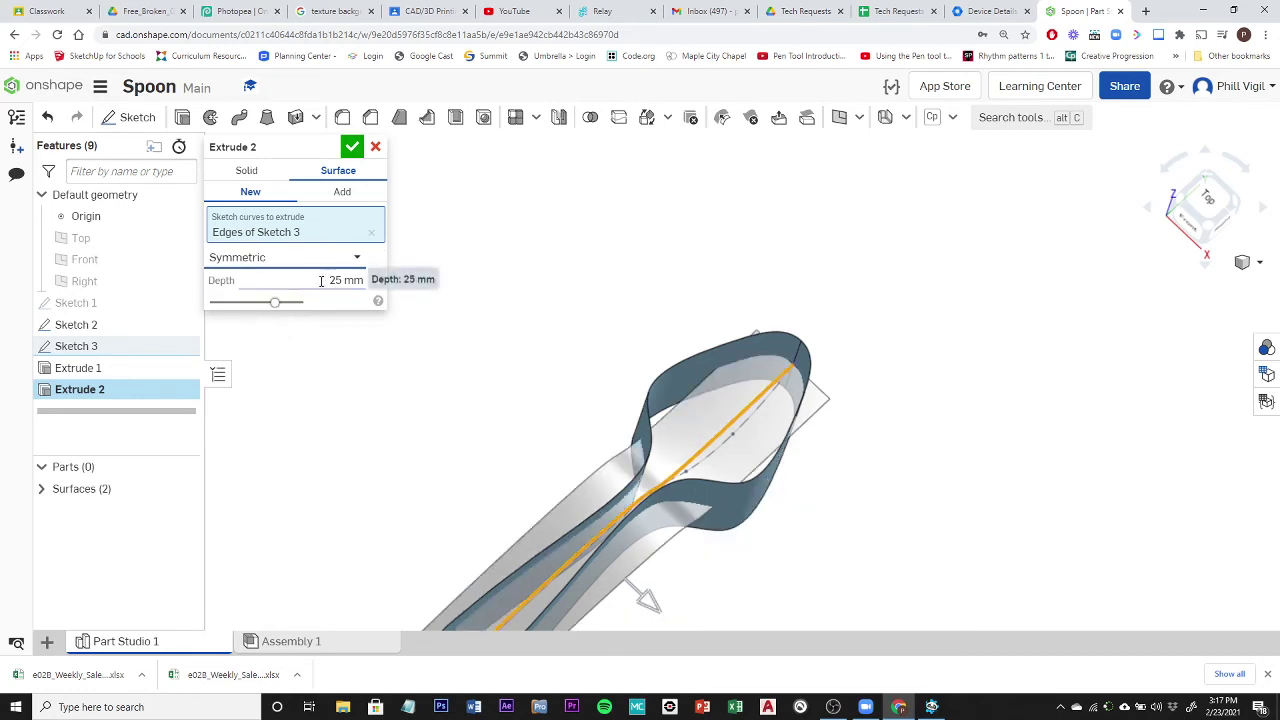
left_click(320, 281)
type("50")
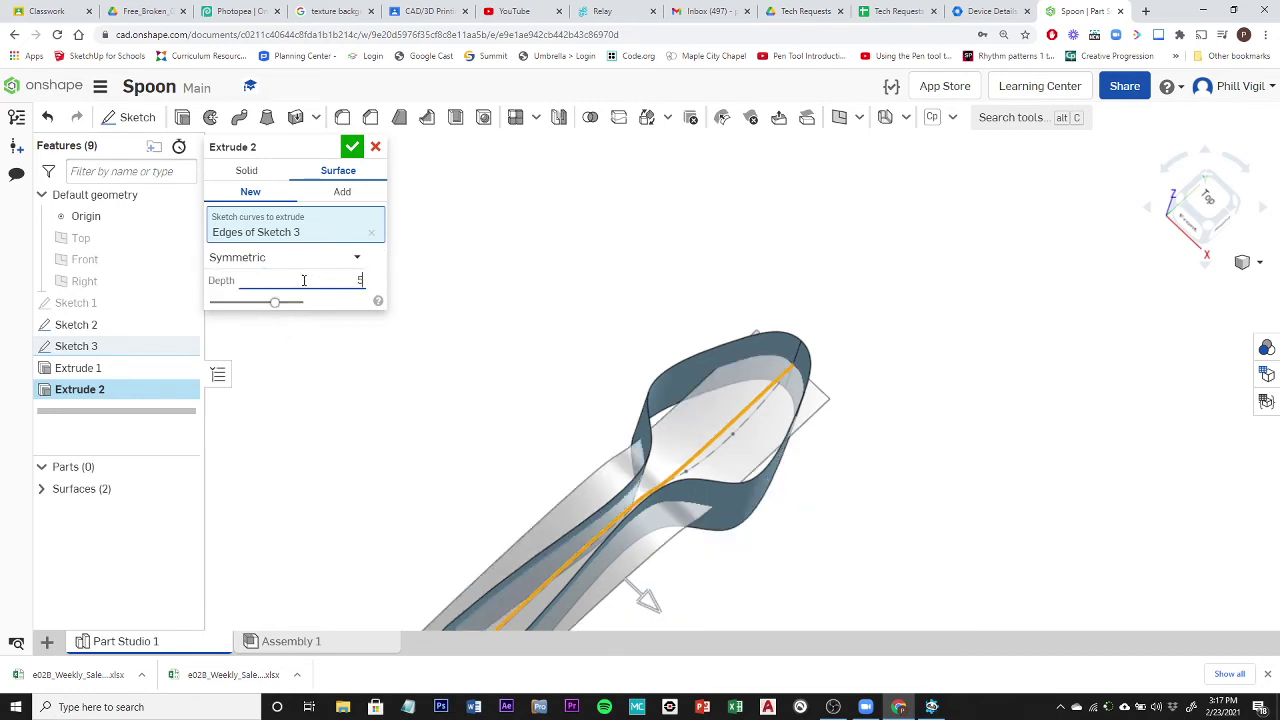
key("Return")
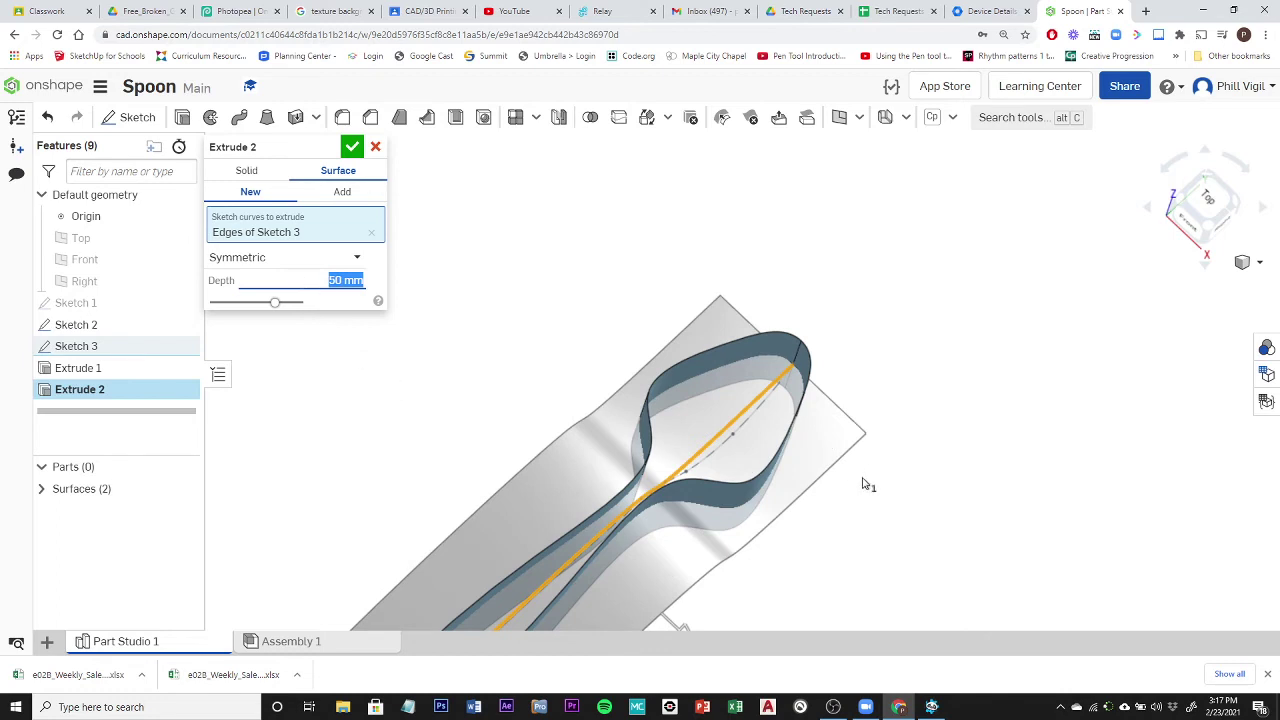
Examine the previewed surface from several angles against the outline surface and the two side-profile splines.
right_click_drag(780, 591, 657, 565)
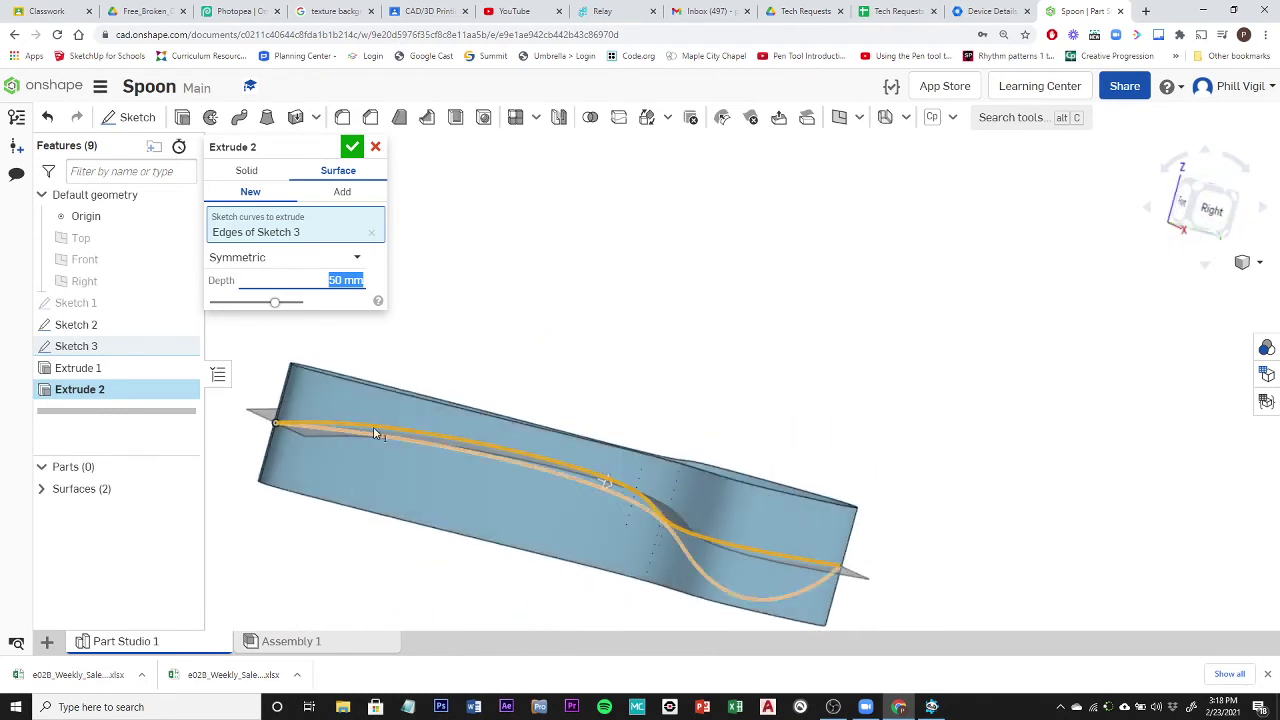
right_click_drag(1086, 328, 894, 529)
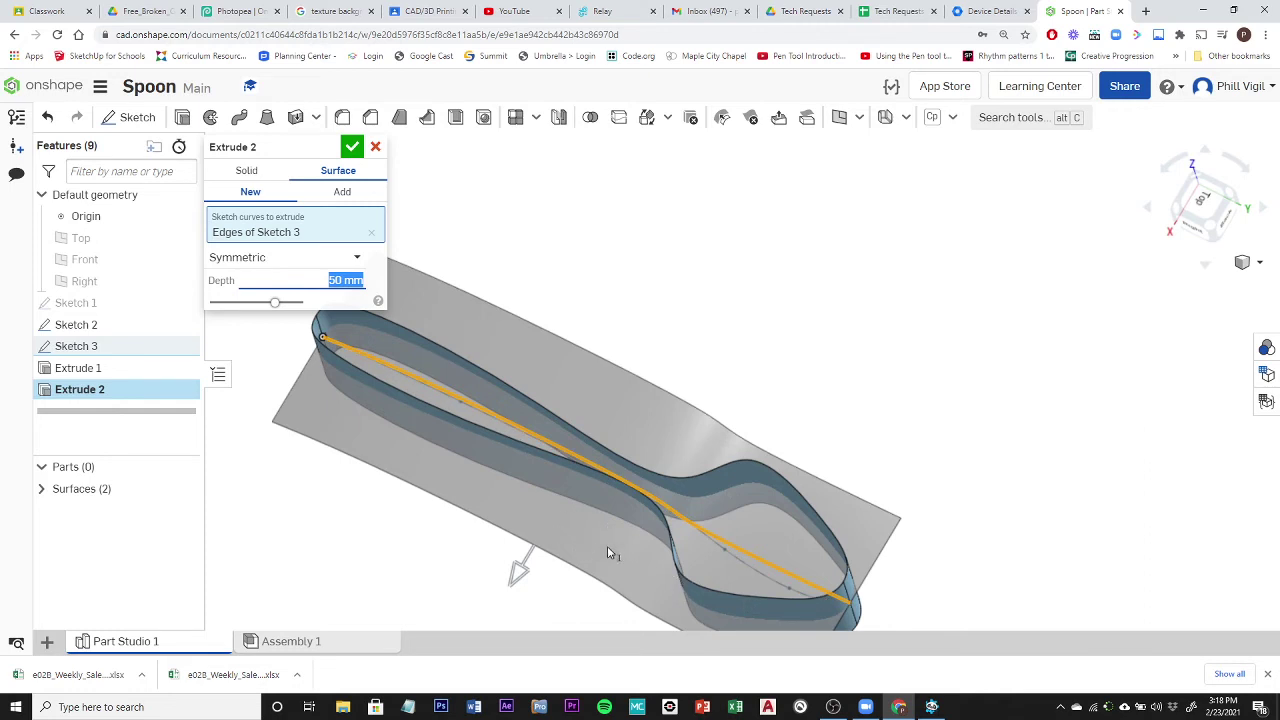
right_click_drag(608, 553, 582, 530)
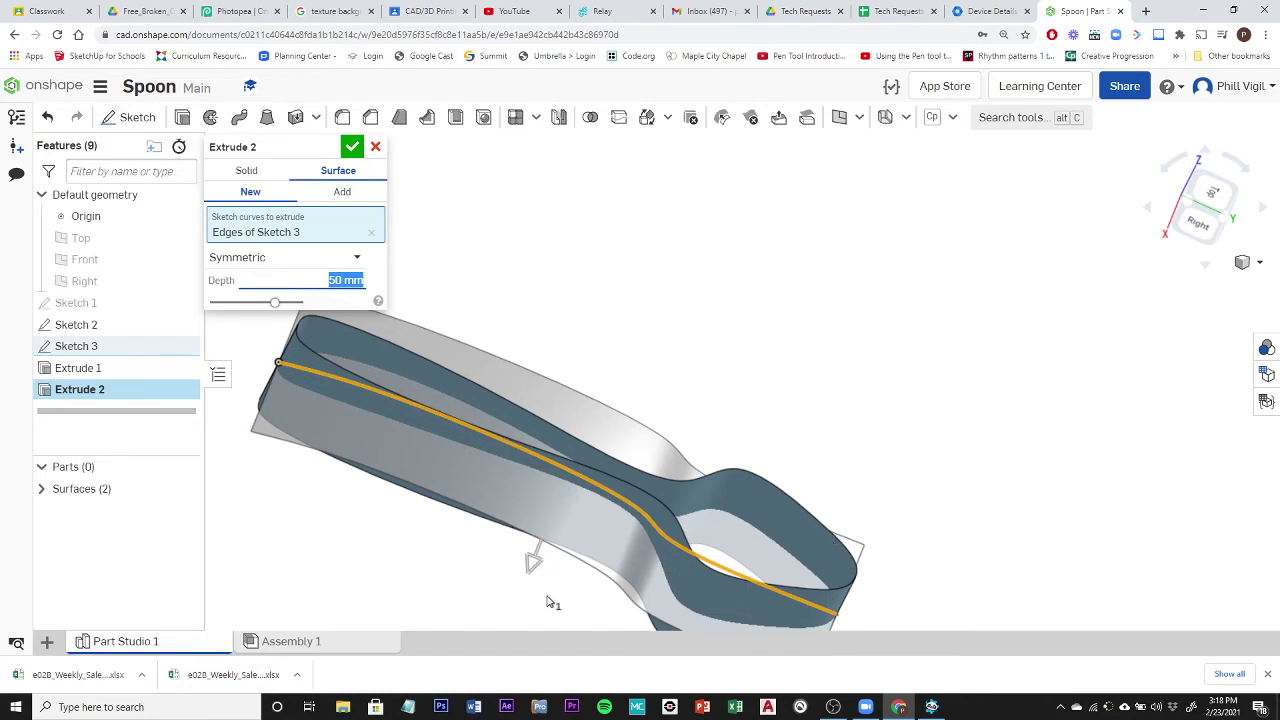
right_click_drag(549, 600, 557, 550)
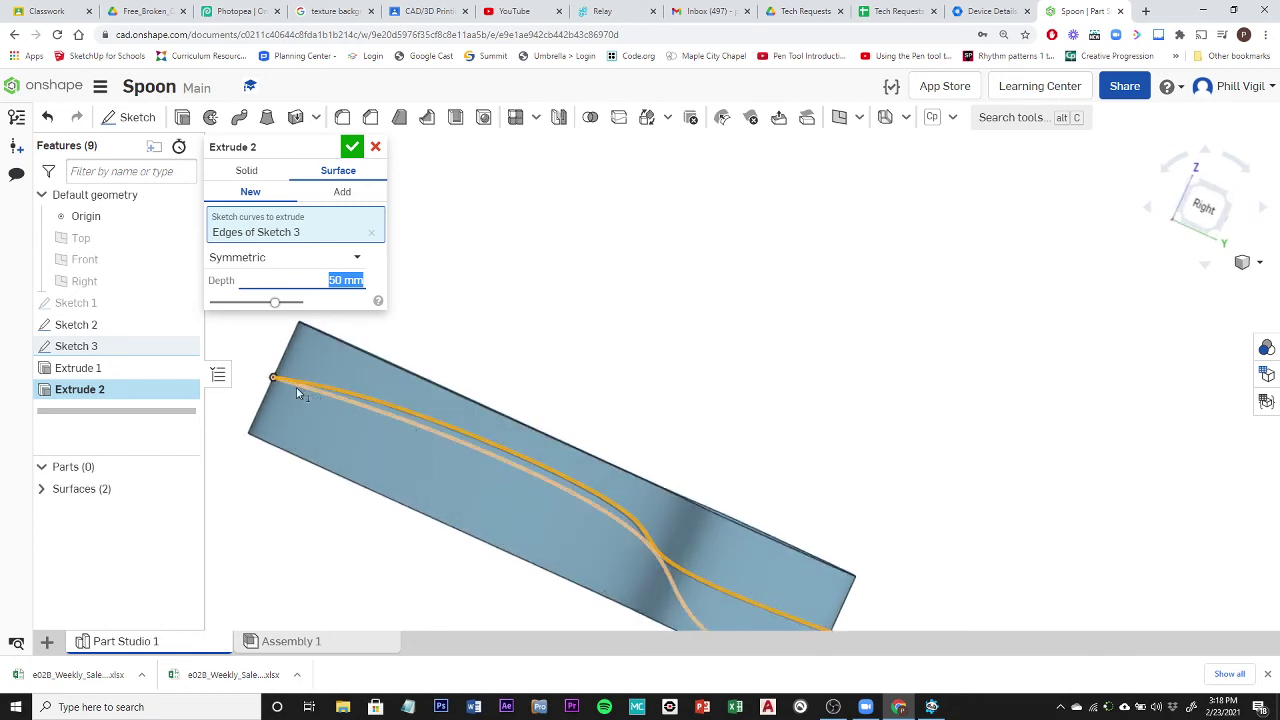
scroll(870, 460, "down", 5)
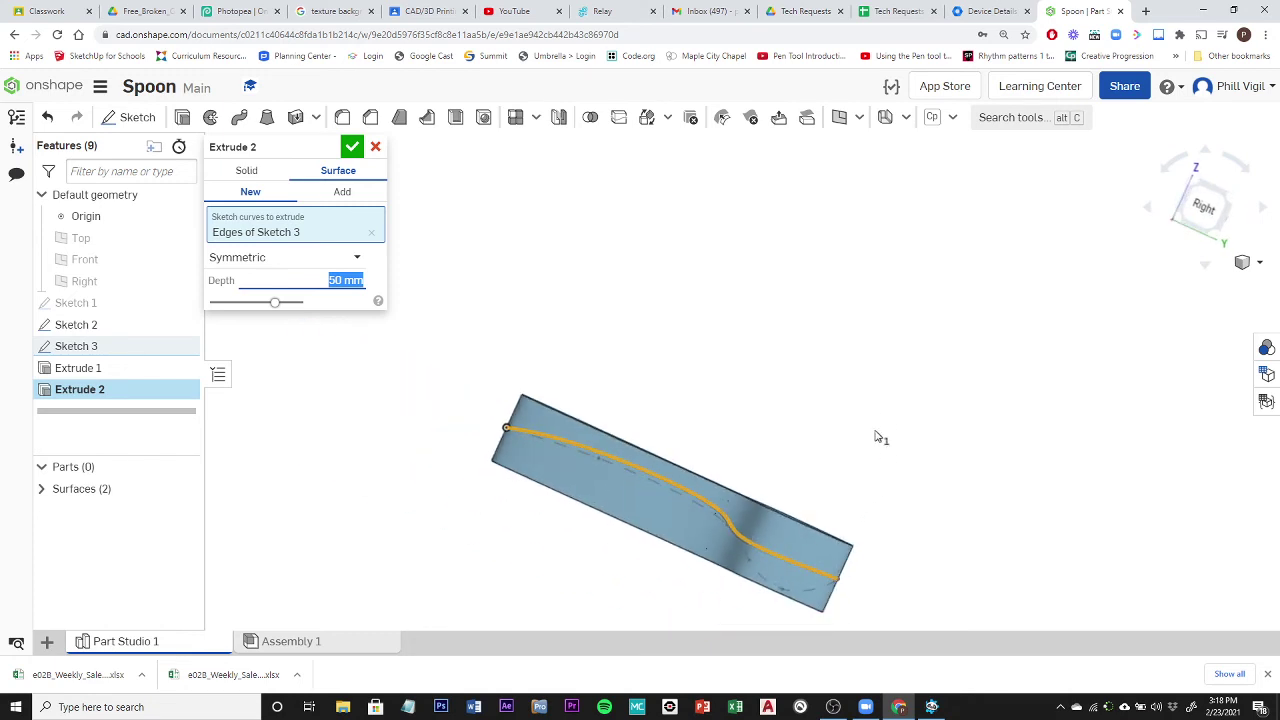
right_click_drag(914, 457, 923, 483)
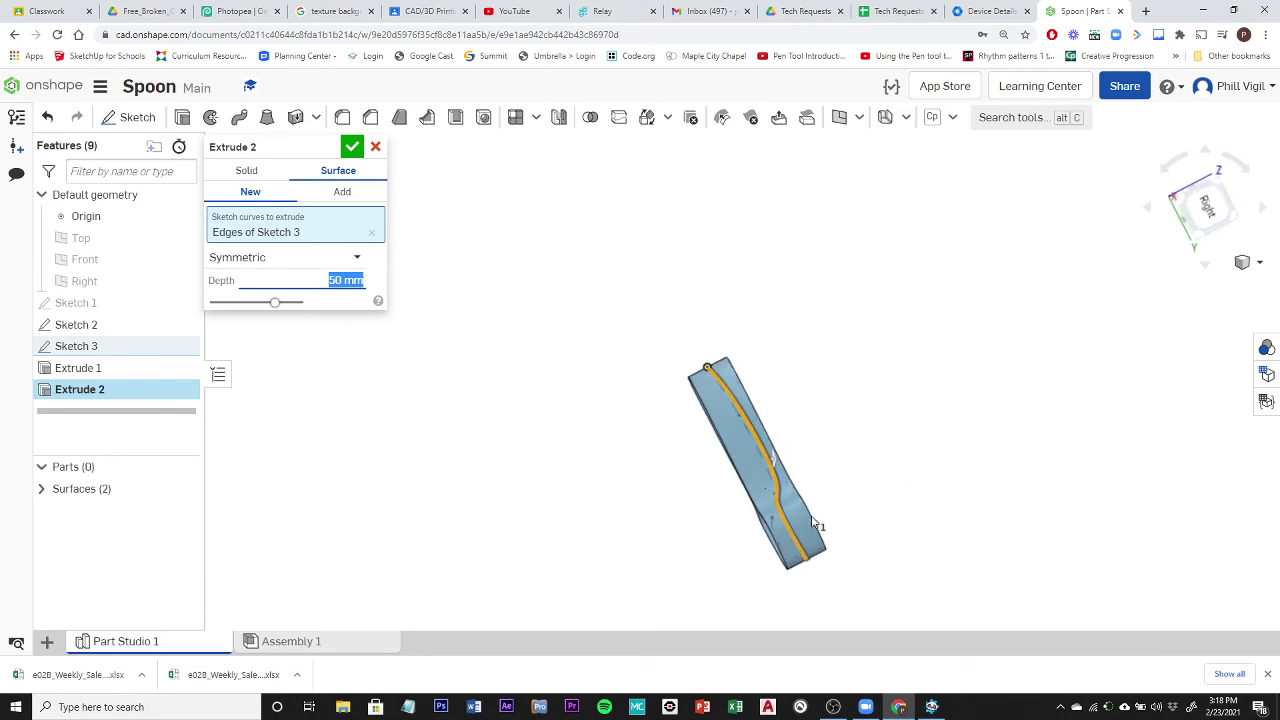
scroll(829, 486, "up", 3)
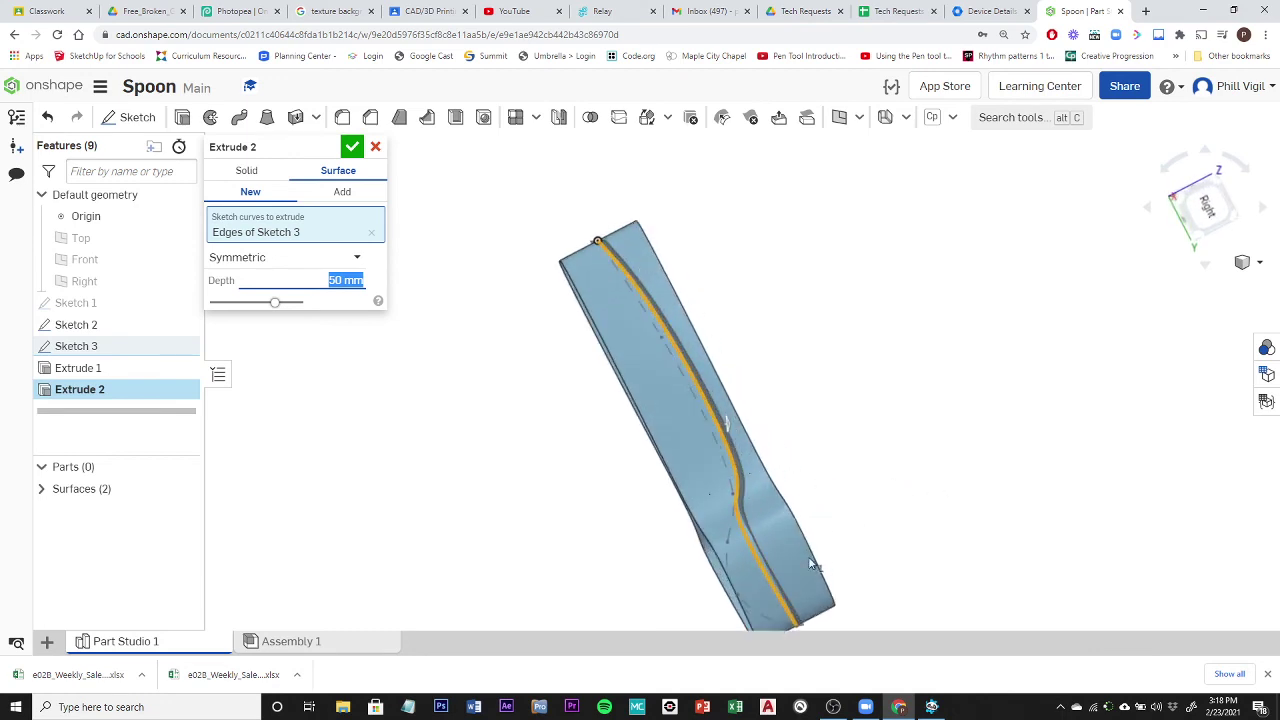
scroll(868, 472, "down", 2)
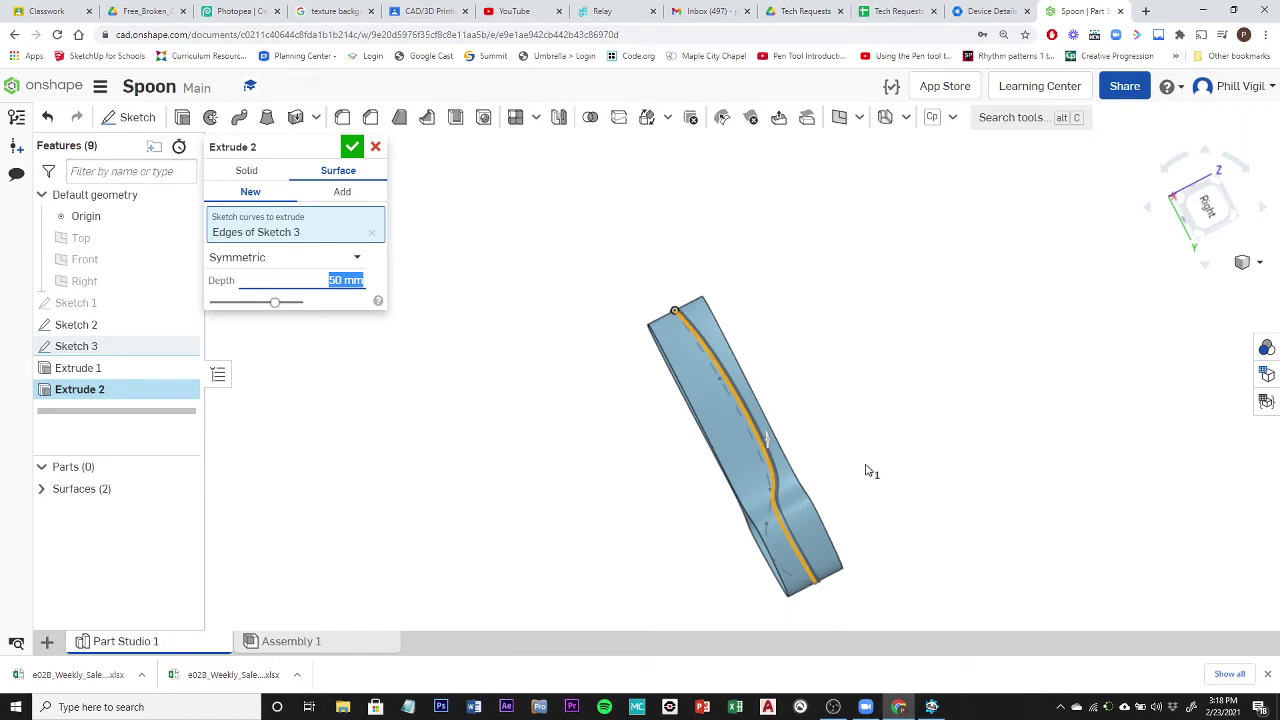
Accept the upper spline's surface extrude and hide both extruded surfaces.
left_click(184, 490)
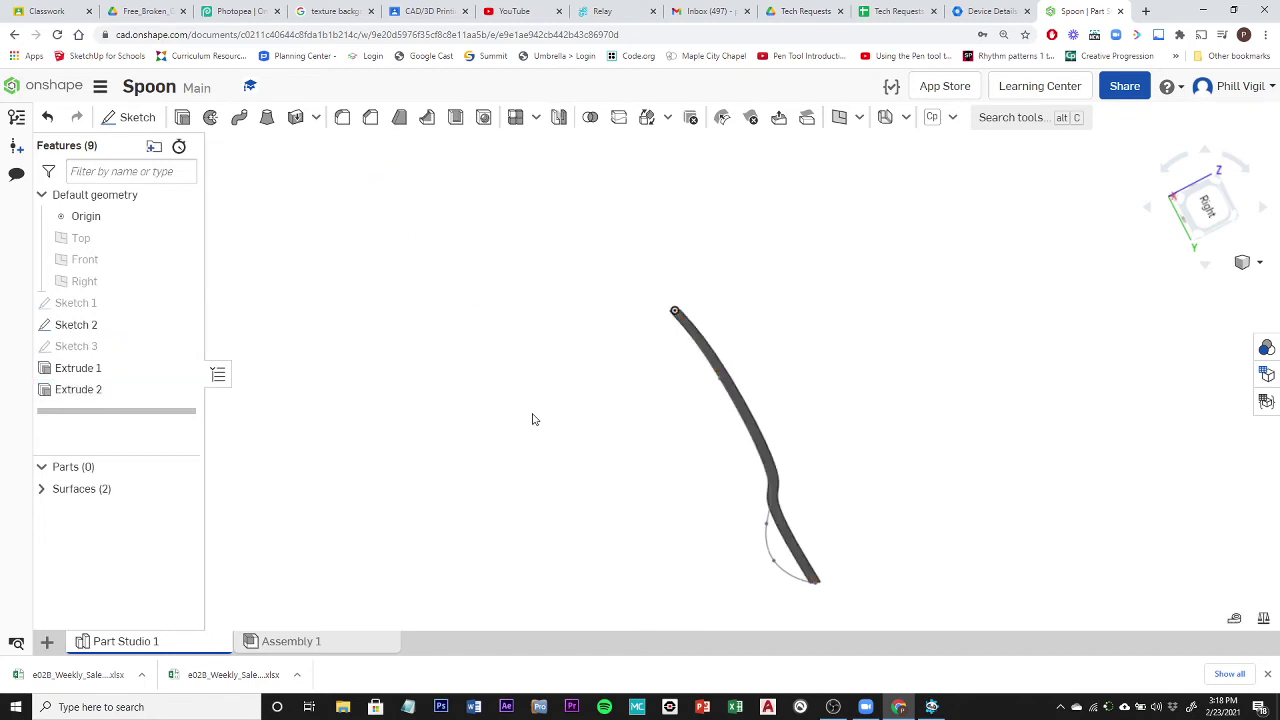
left_click(184, 490)
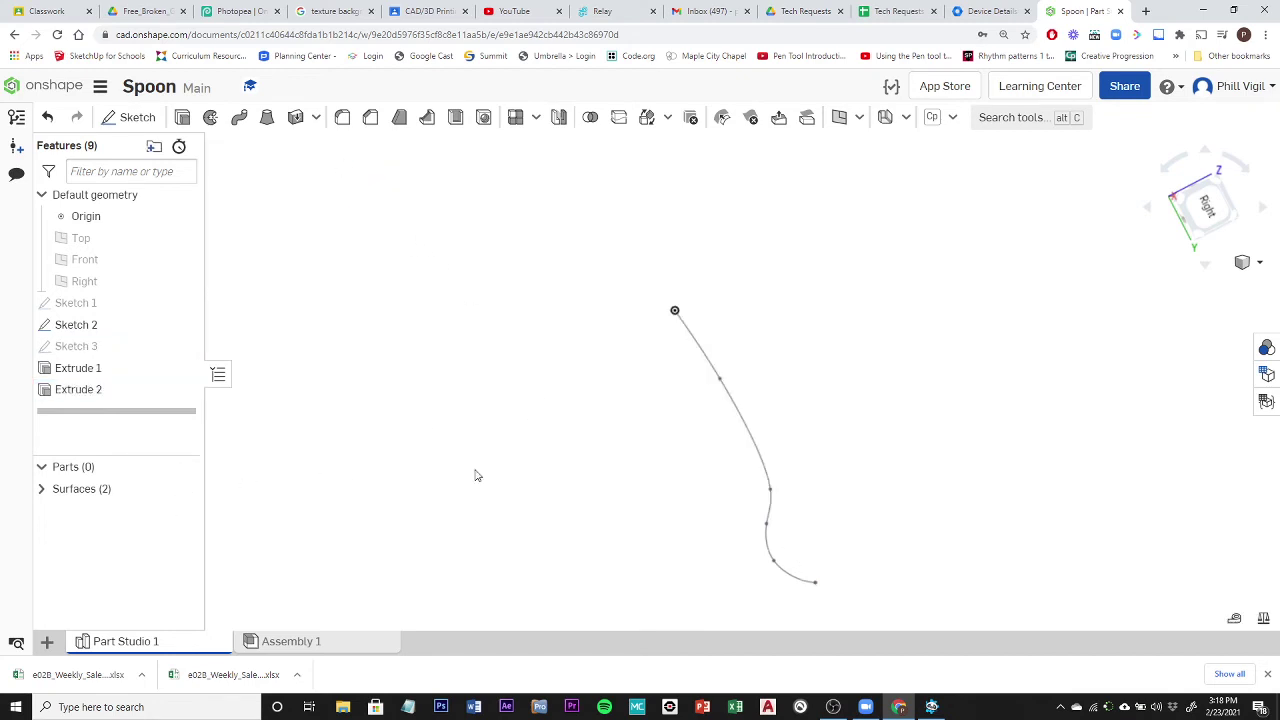
mouse_move(674, 489)
right_mouse_down()
mouse_move(586, 489)
mouse_move(530, 448)
right_mouse_up()
Show Sketch 3 and Sketch 1 again and compare the two side-profile splines with the flat spoon outline.
left_click(183, 346)
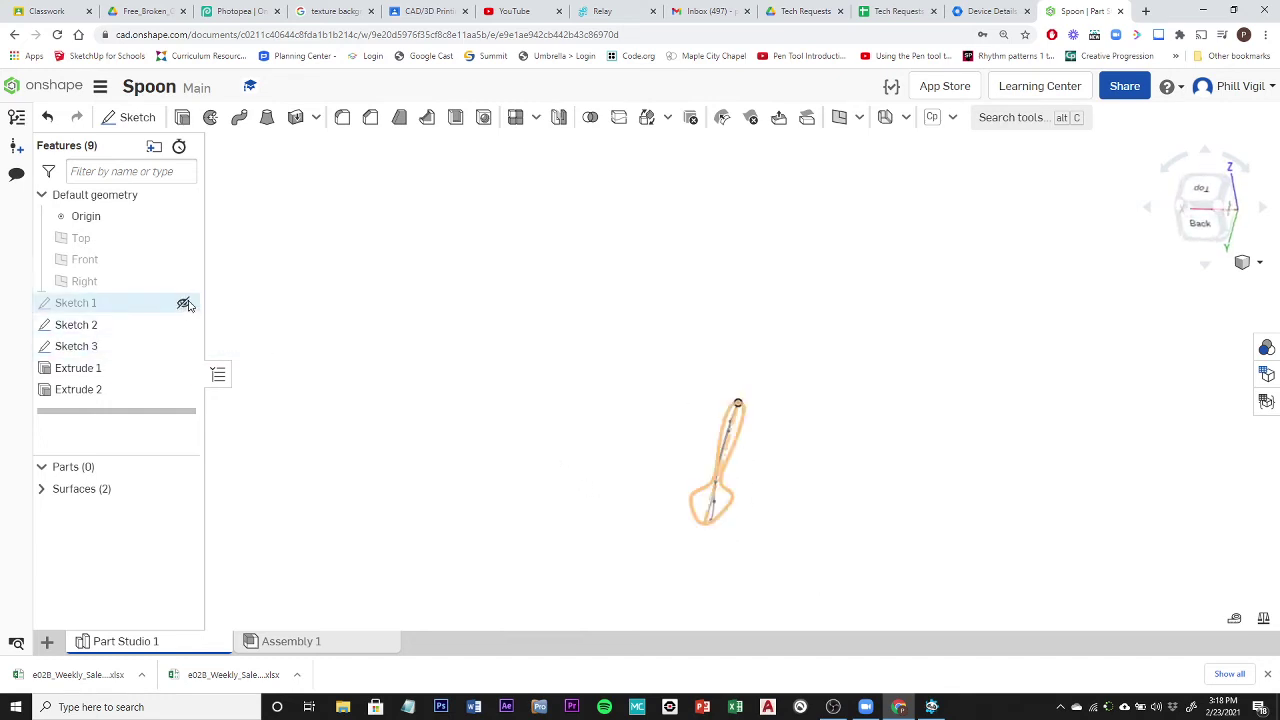
left_click(184, 303)
mouse_move(348, 443)
right_mouse_down()
mouse_move(409, 460)
mouse_move(507, 457)
mouse_move(446, 503)
mouse_move(585, 508)
right_mouse_up()
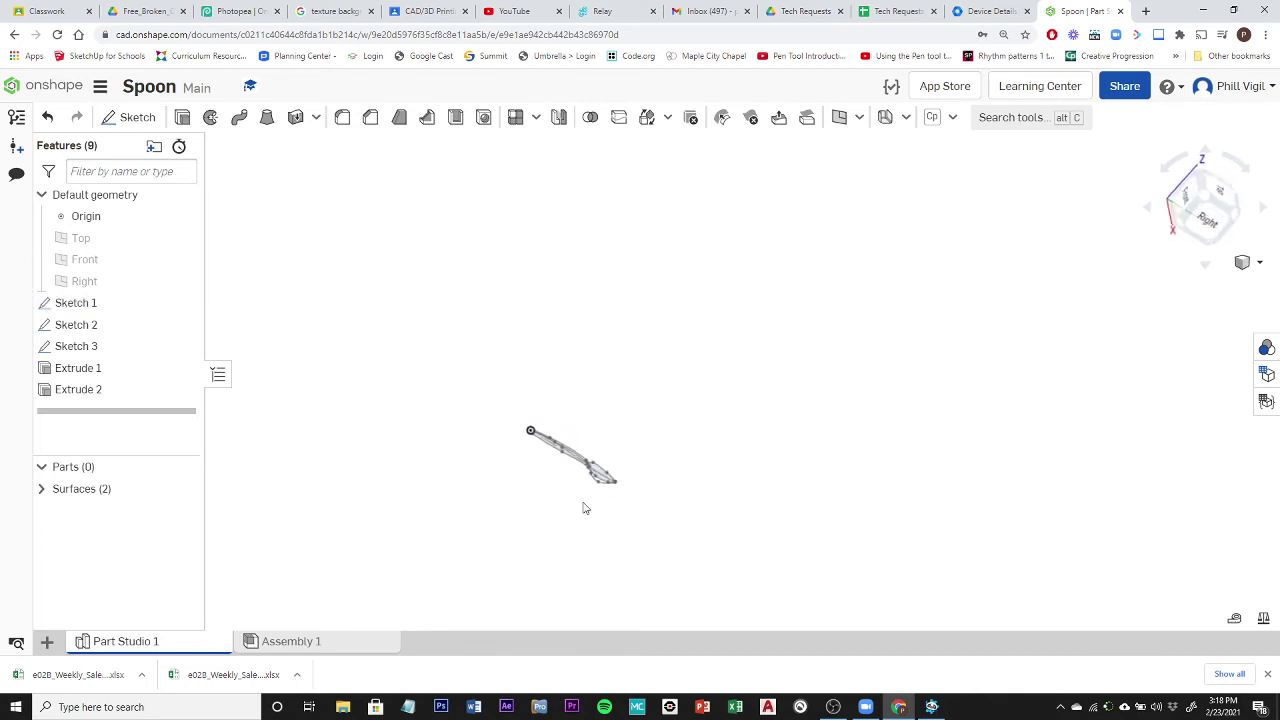
scroll(611, 499, "up", 5)
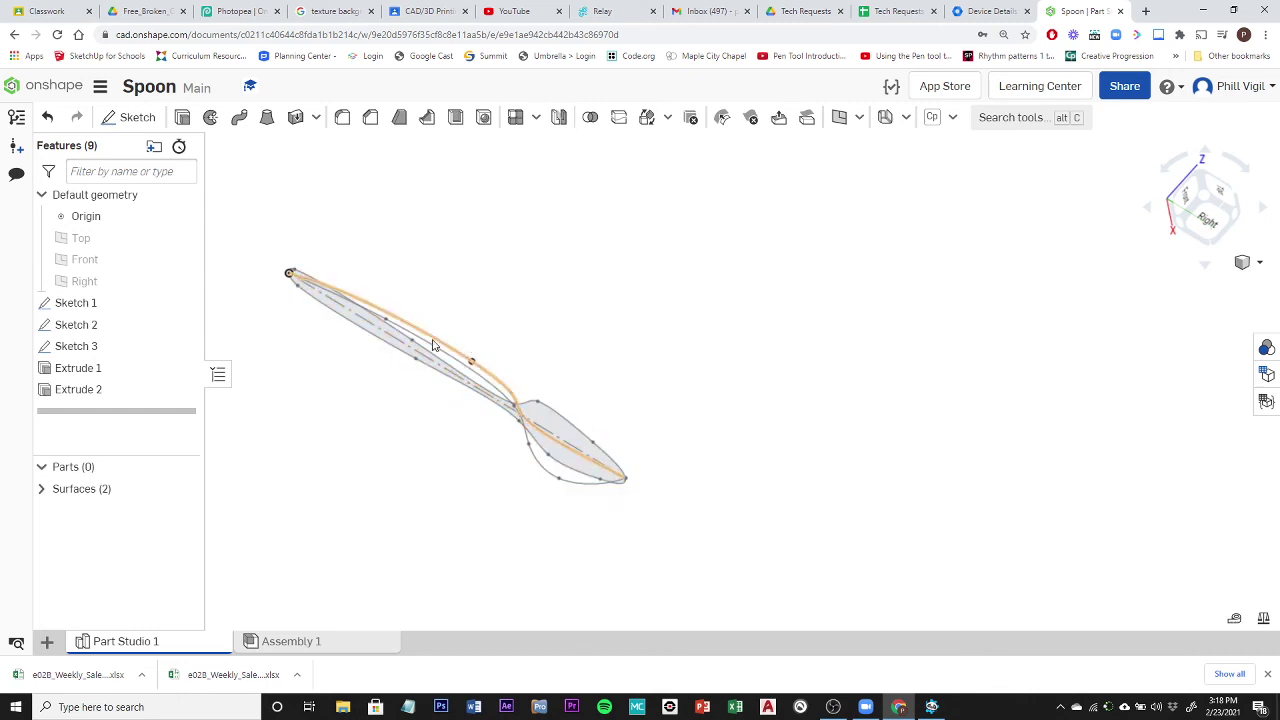
left_click_drag(468, 359, 366, 302)
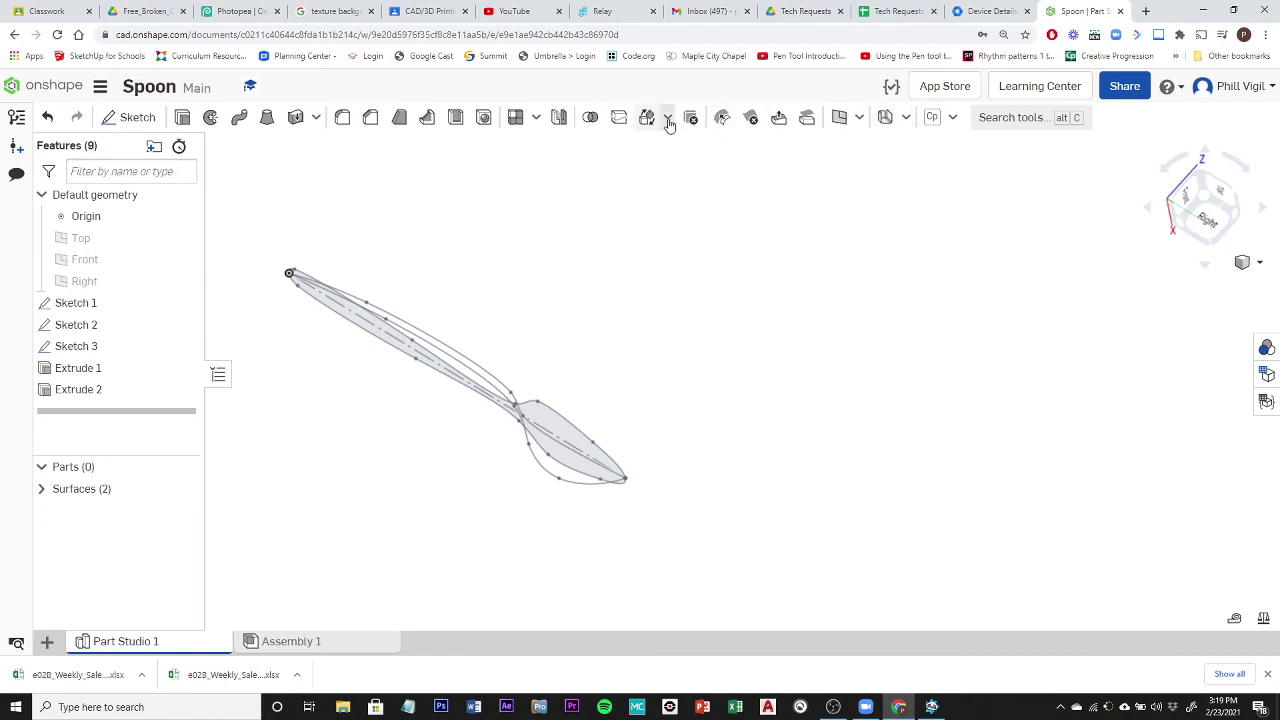
Set up a projected curve from both edges of the Sketch 1 outline and the upper spline of Sketch 3.
left_click(859, 118)
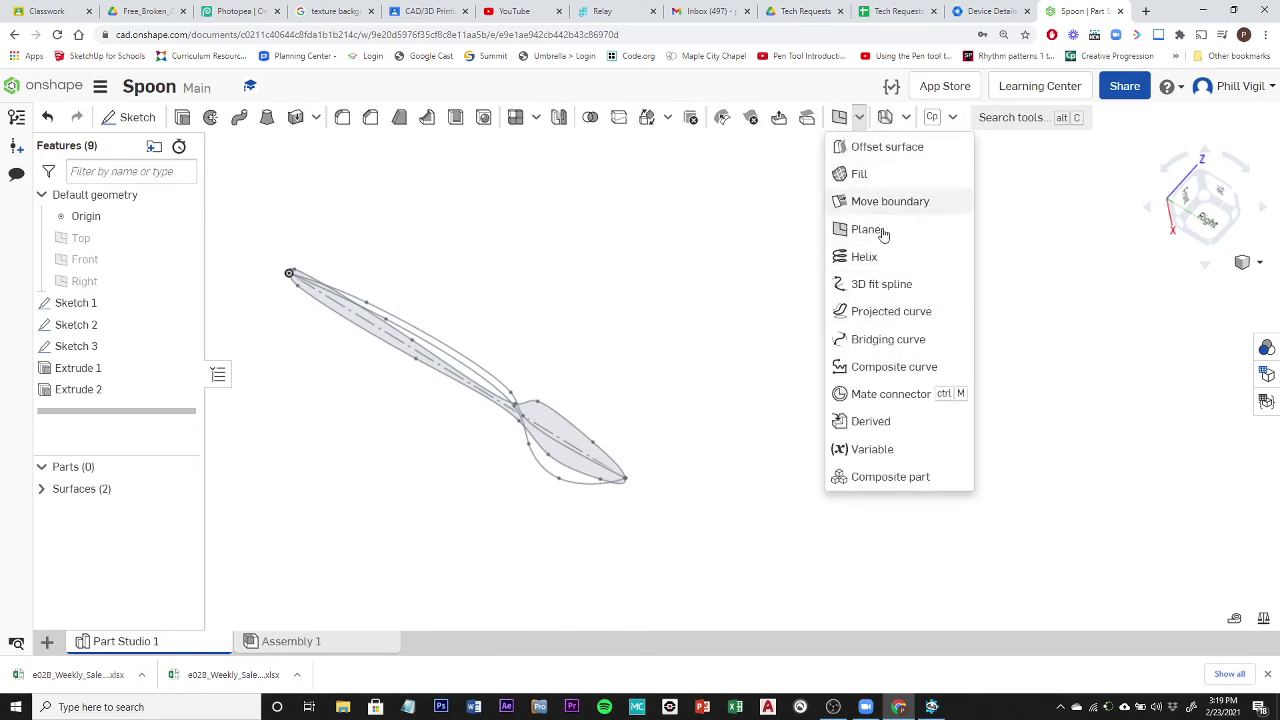
left_click(889, 314)
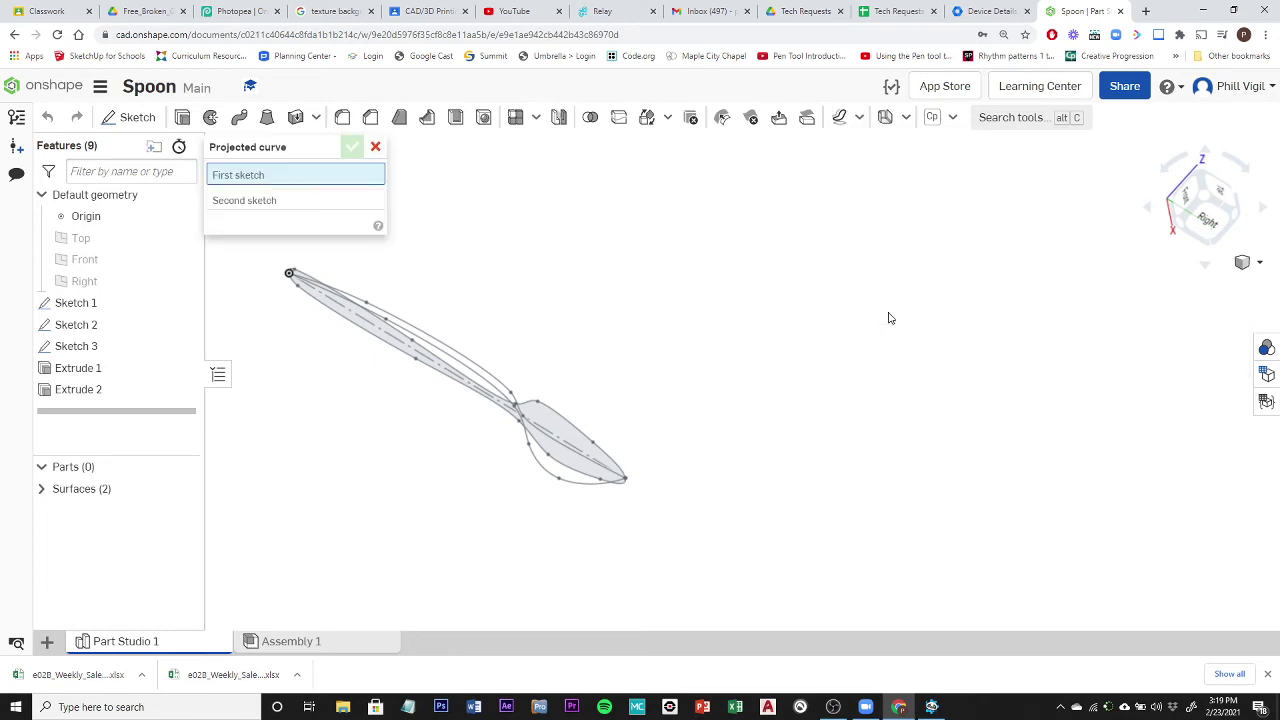
left_click(579, 431)
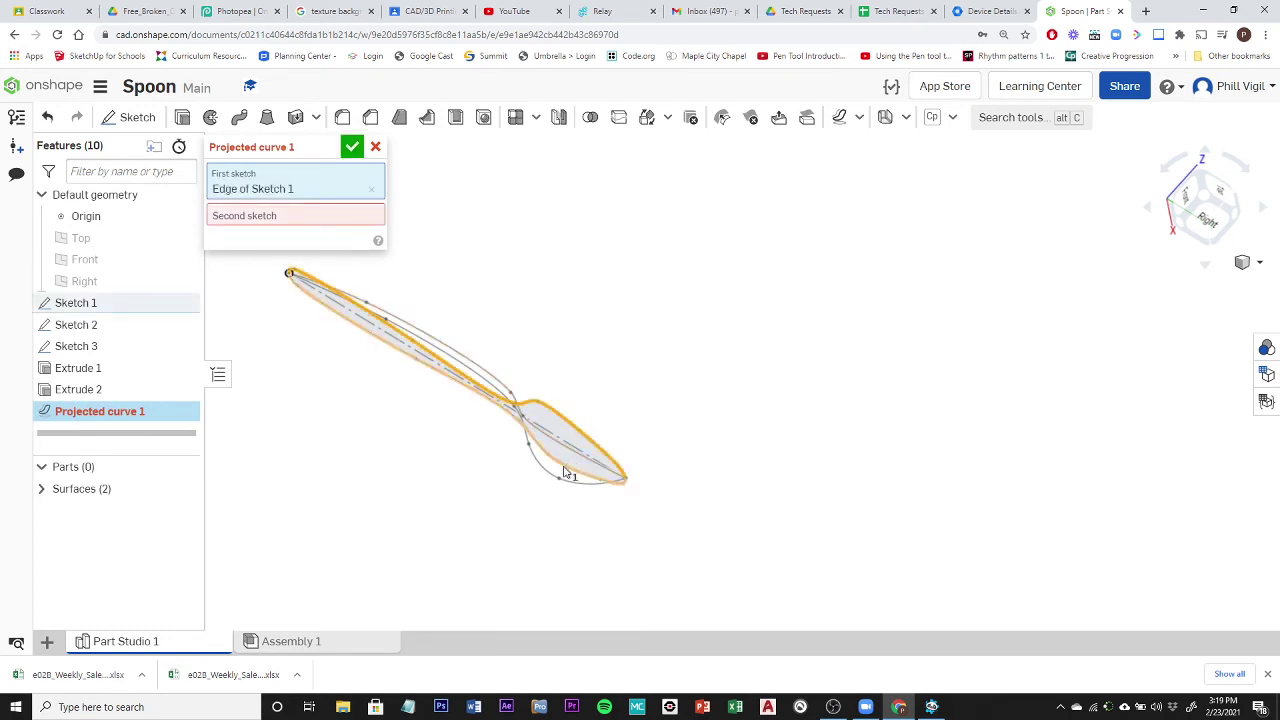
left_click(565, 473)
right_click_drag(419, 407, 403, 387)
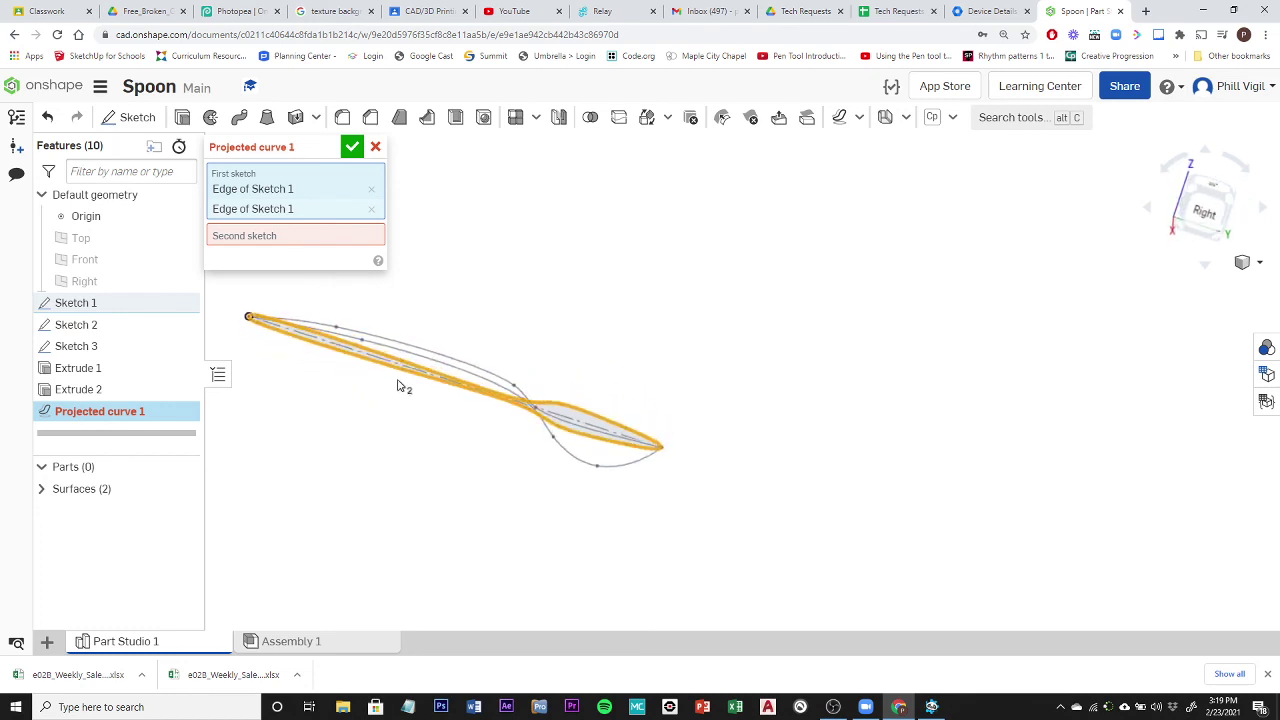
left_click(258, 238)
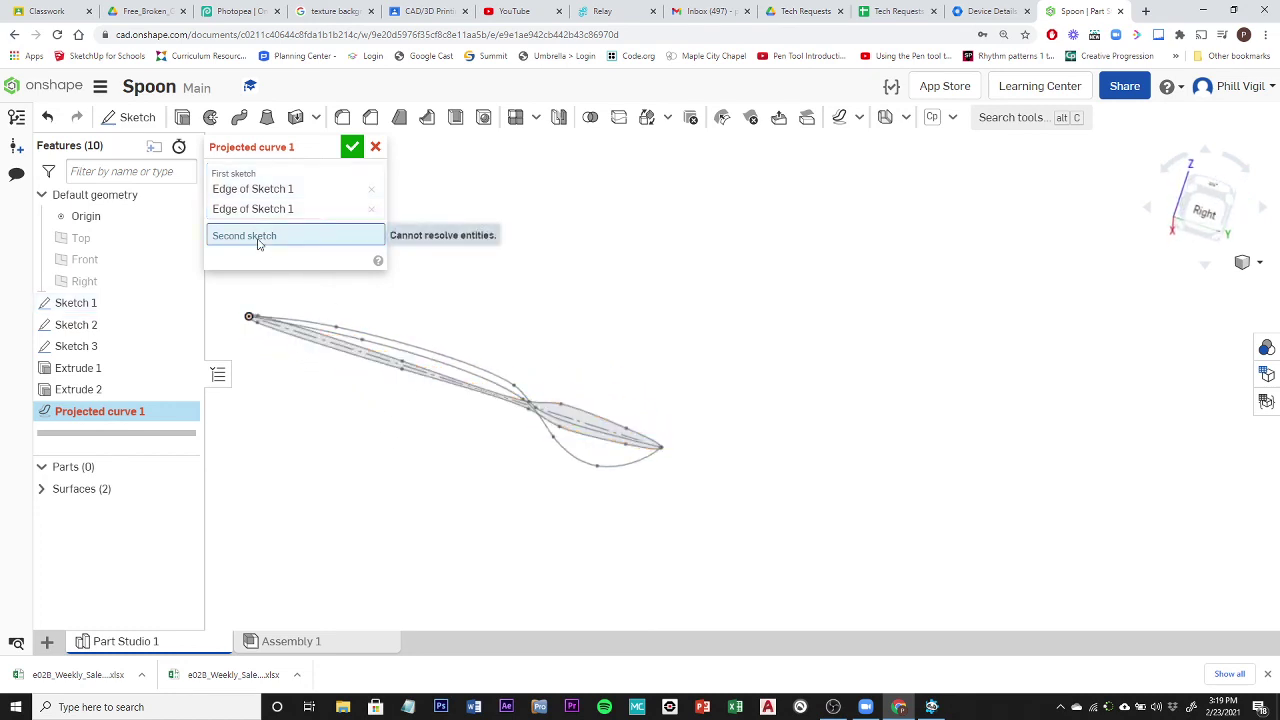
left_click(488, 376)
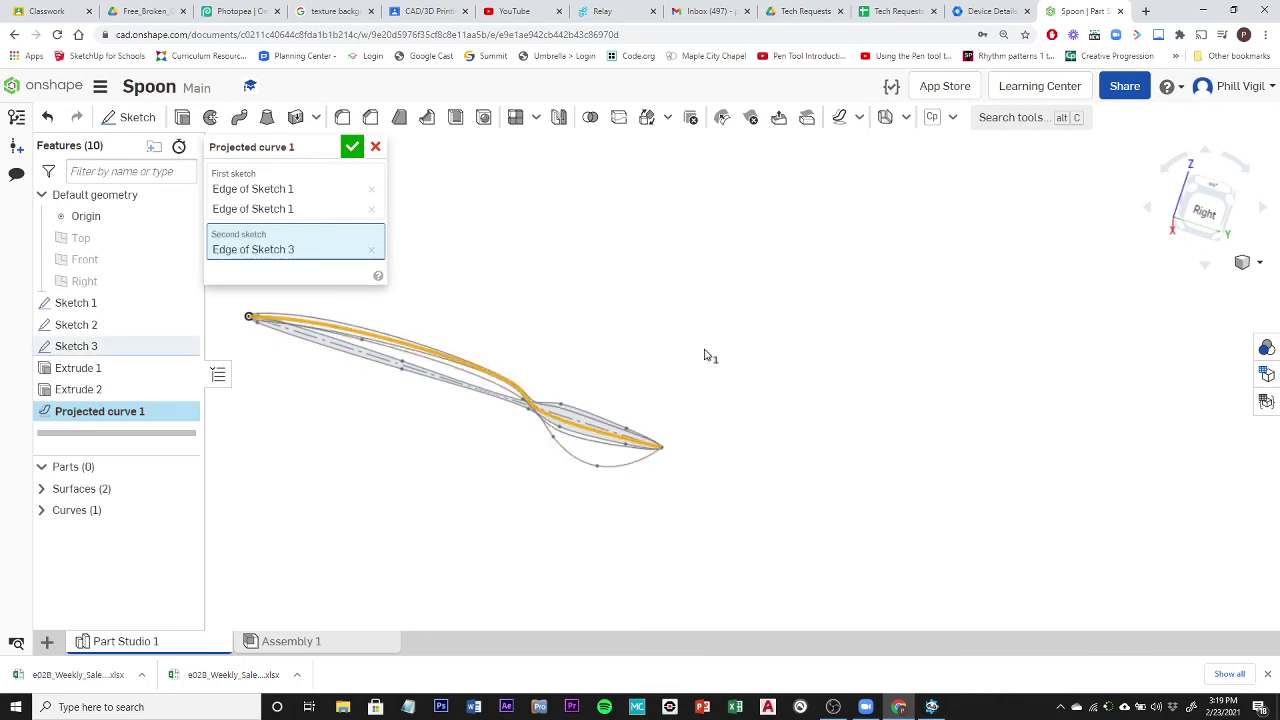
right_click_drag(355, 457, 292, 390)
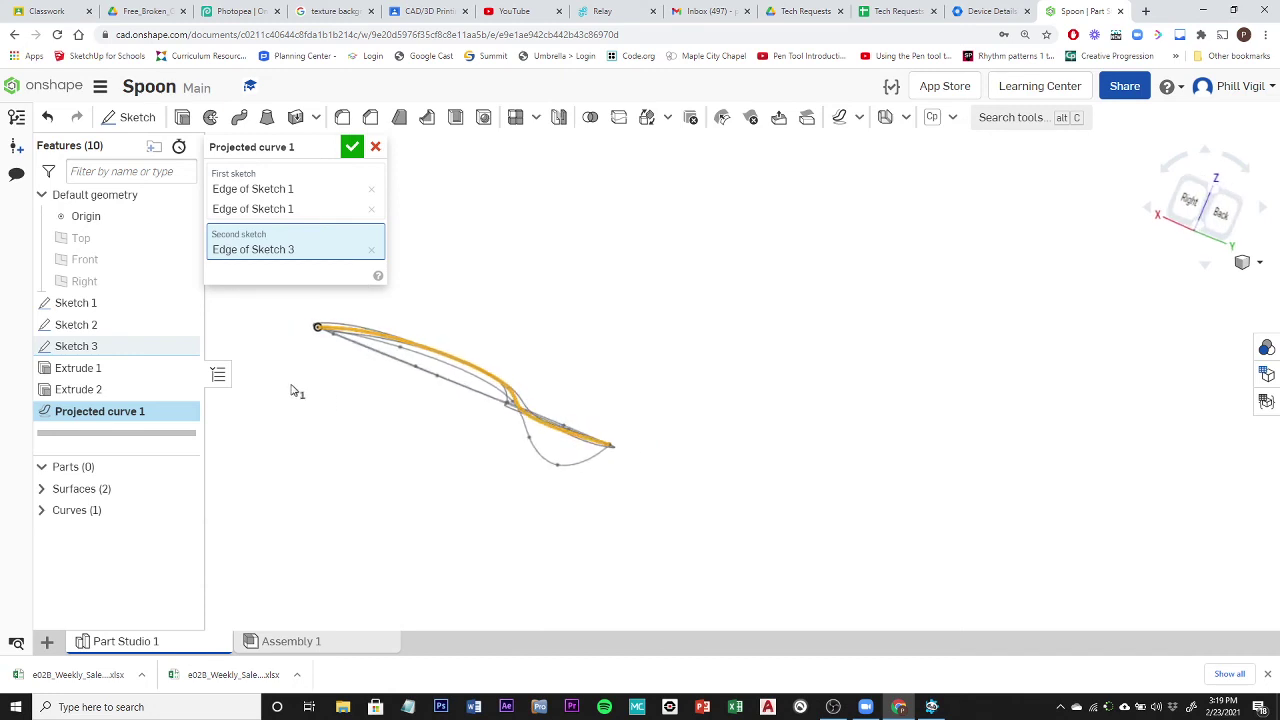
Hide Sketches 1, 2 and 3, check the curved spoon outline, and accept the projected curve.
left_click(184, 303)
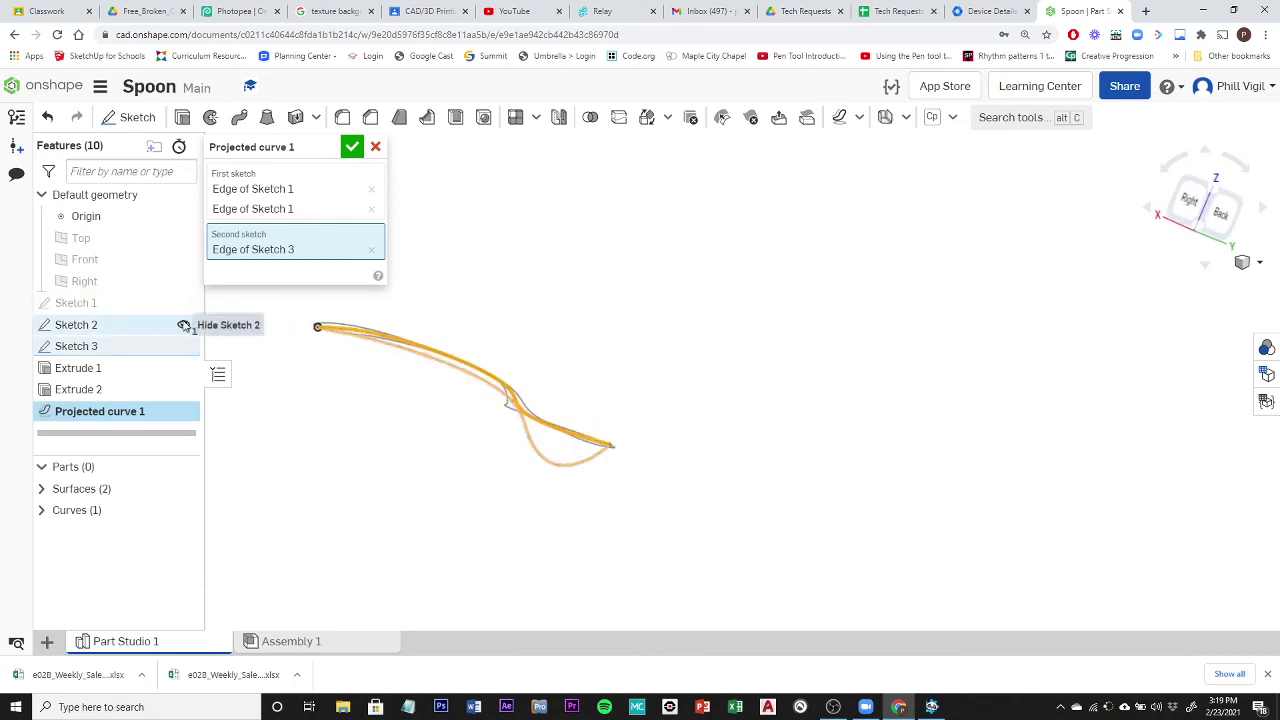
left_click(184, 325)
left_click(184, 346)
right_click_drag(349, 404, 430, 404)
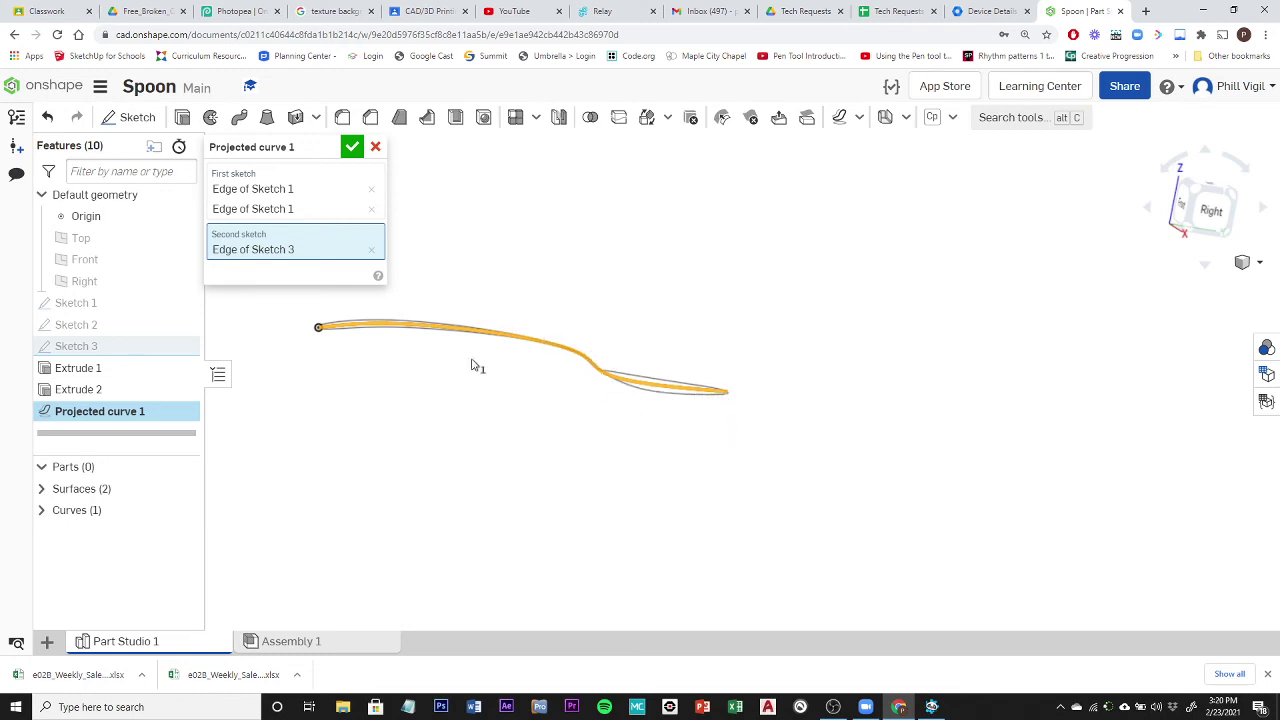
left_click(353, 148)
right_click_drag(493, 242, 483, 279)
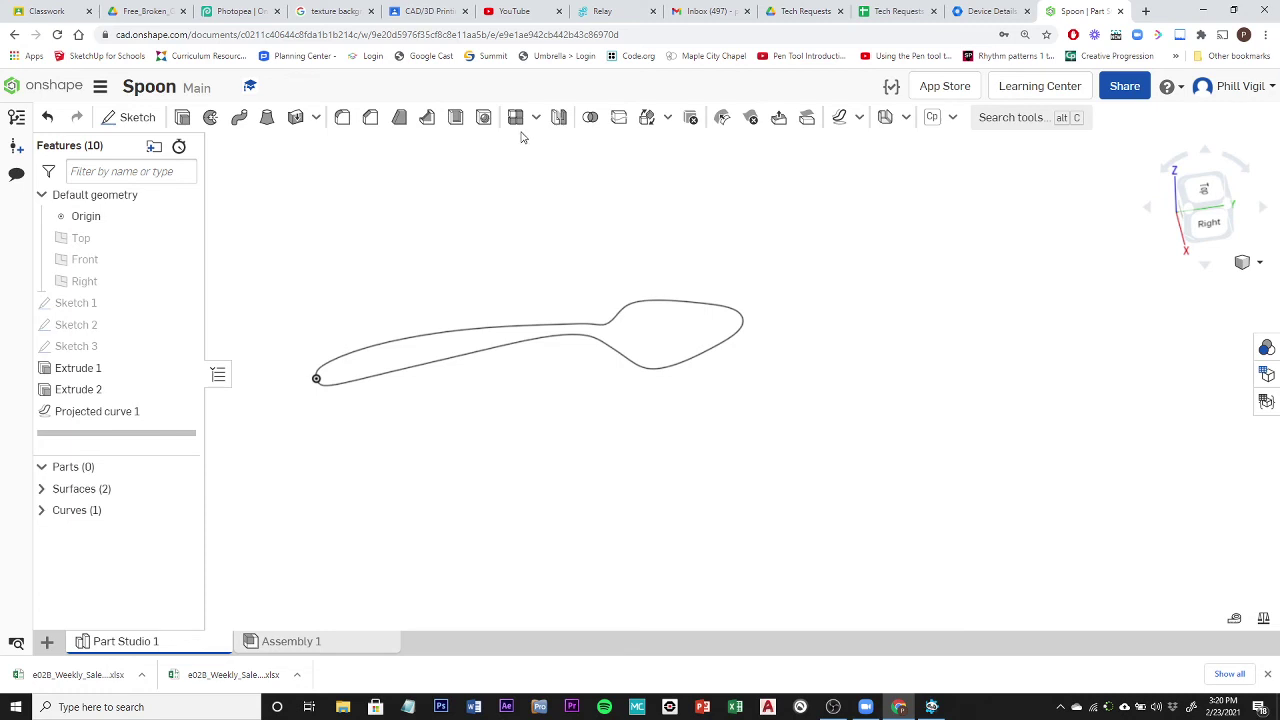
Create a Fill surface bounded by the projected spoon curve, and find it in the list of surfaces.
left_click(860, 117)
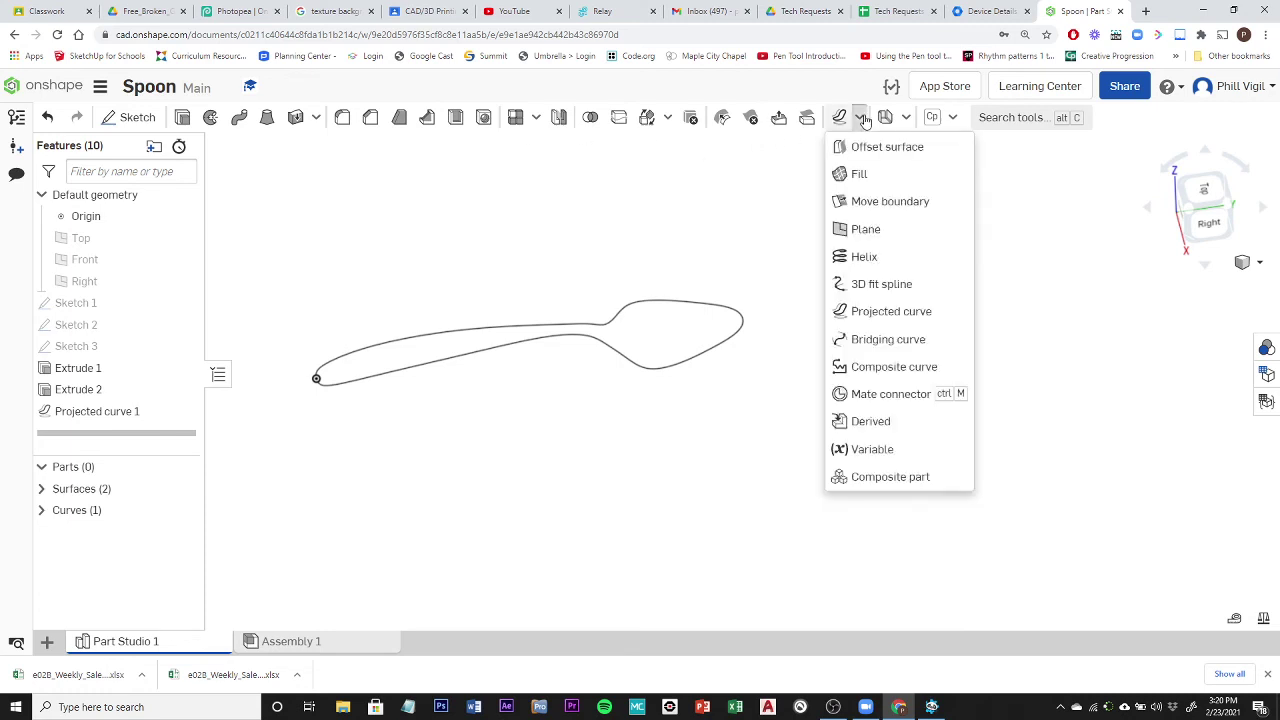
left_click(846, 175)
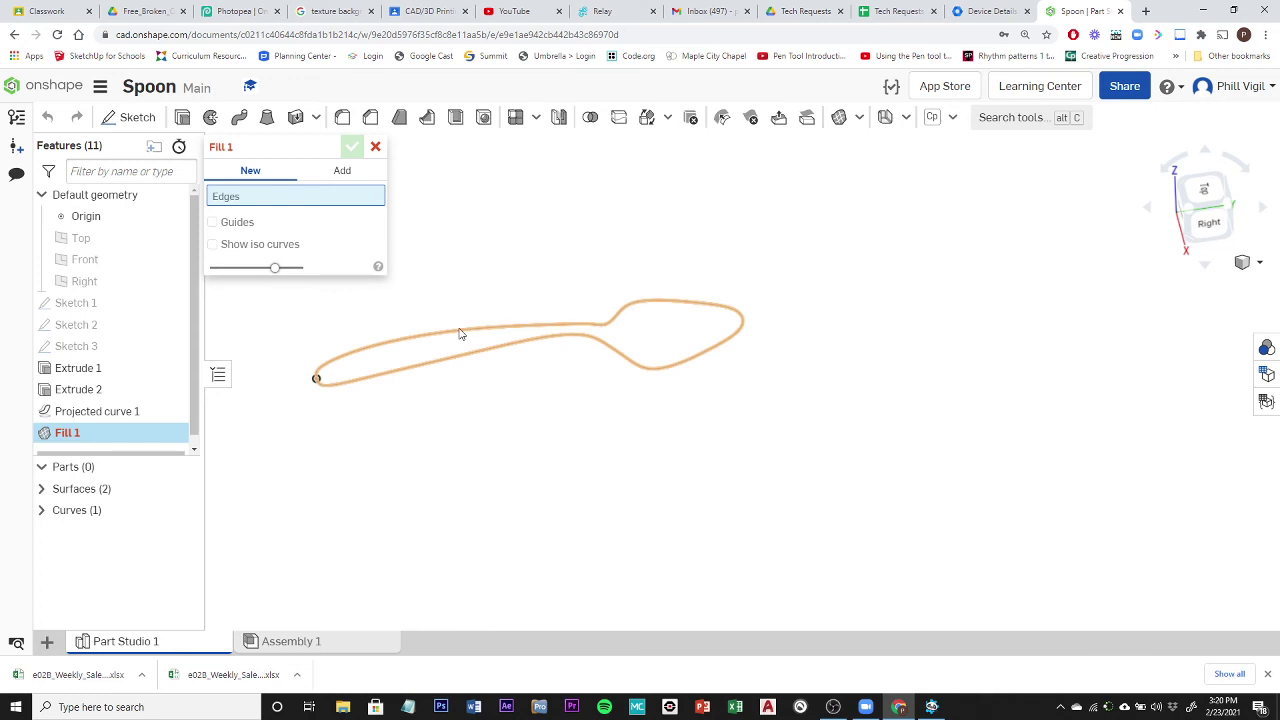
left_click(459, 333)
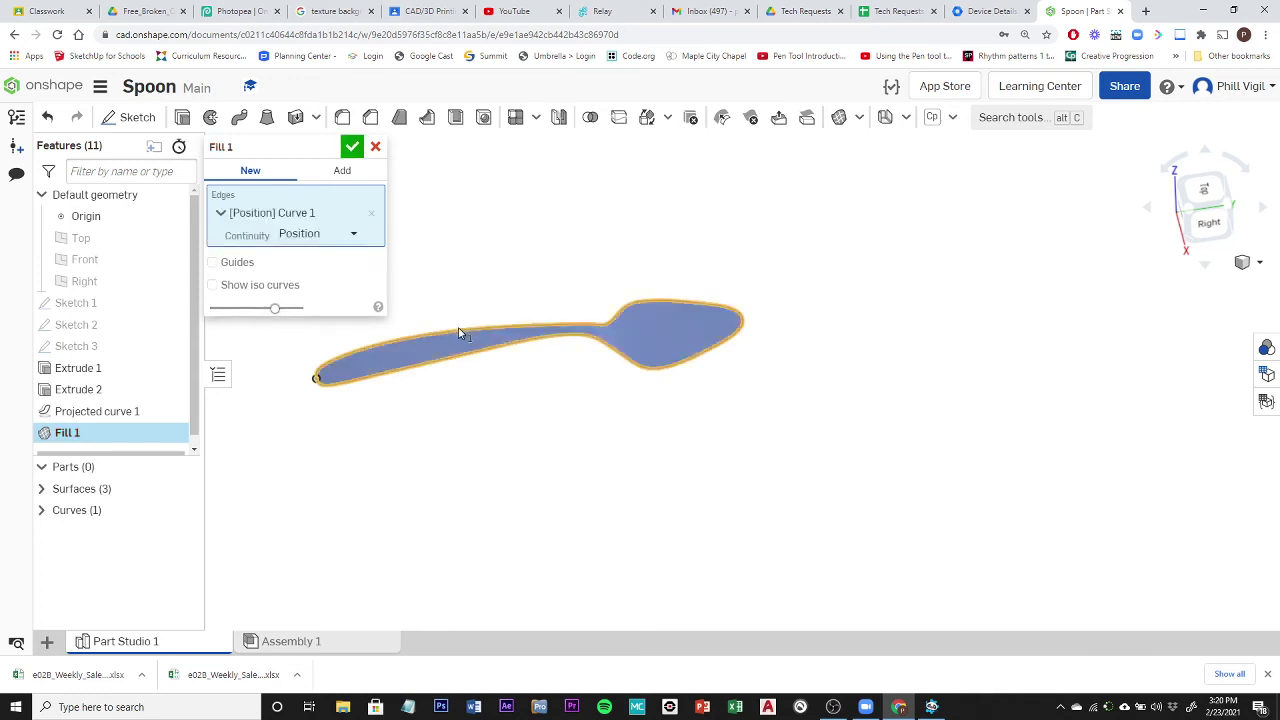
left_click(353, 147)
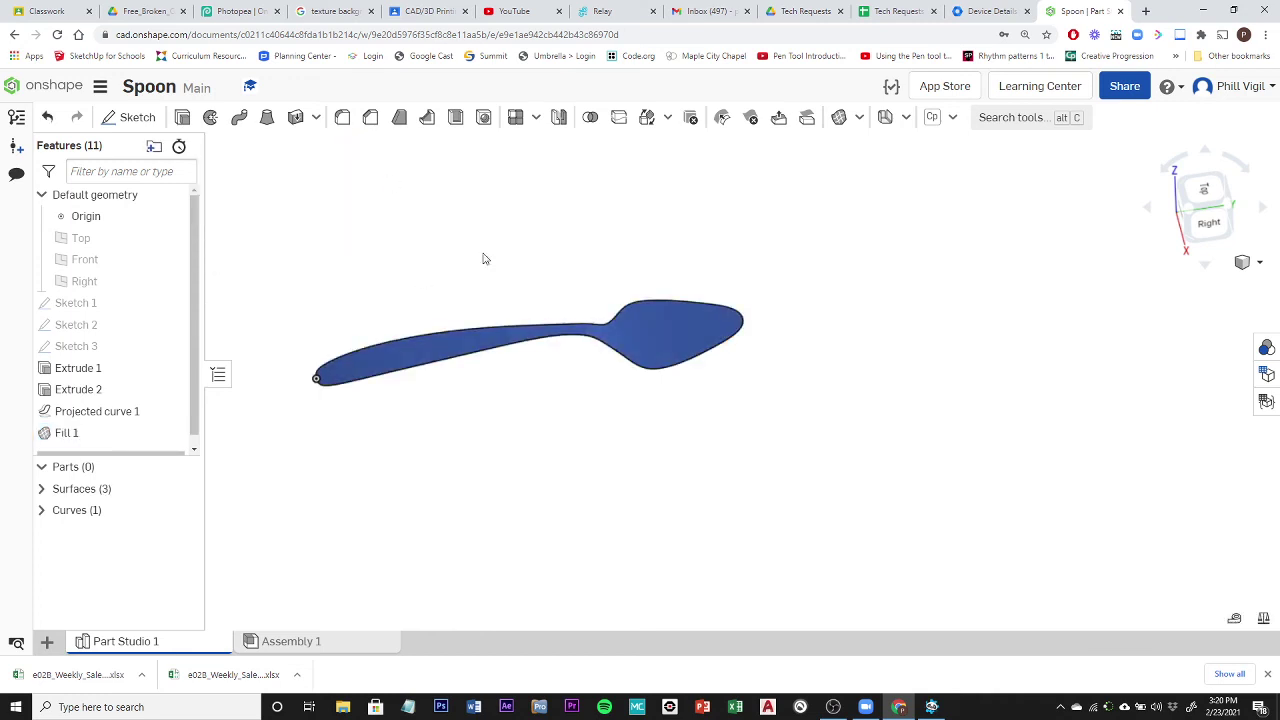
right_click_drag(660, 478, 620, 459)
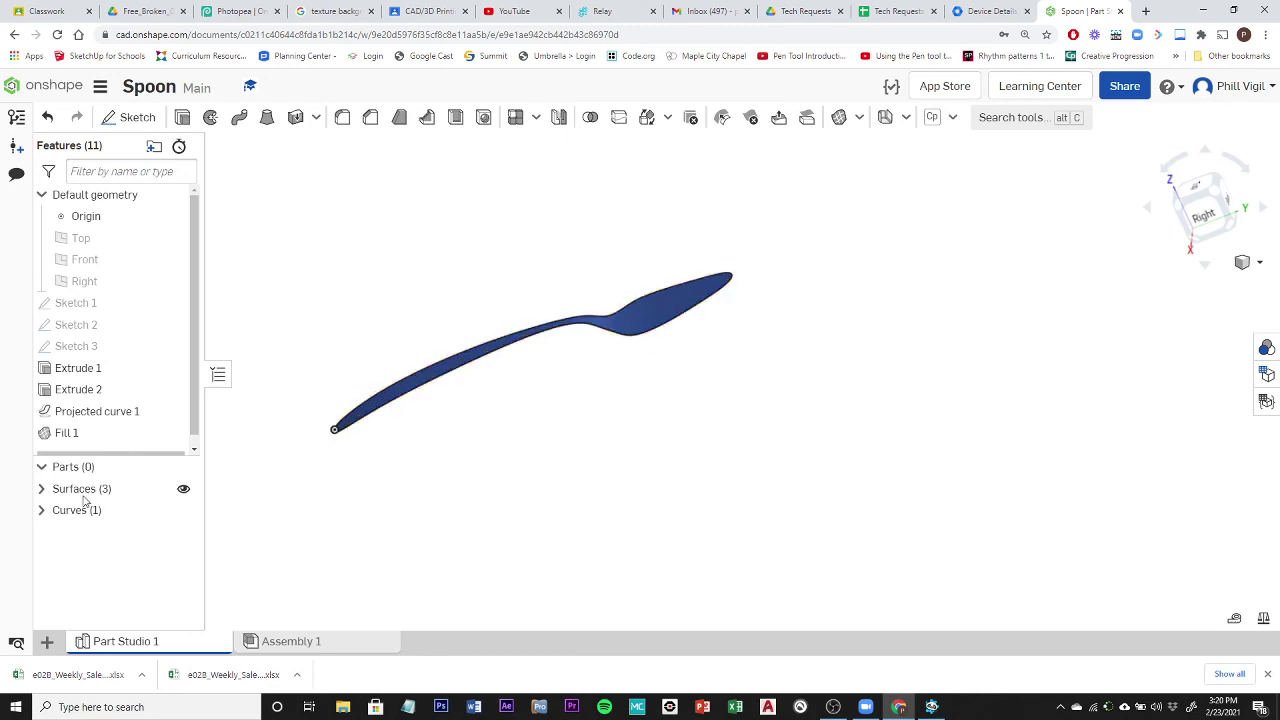
left_click(42, 489)
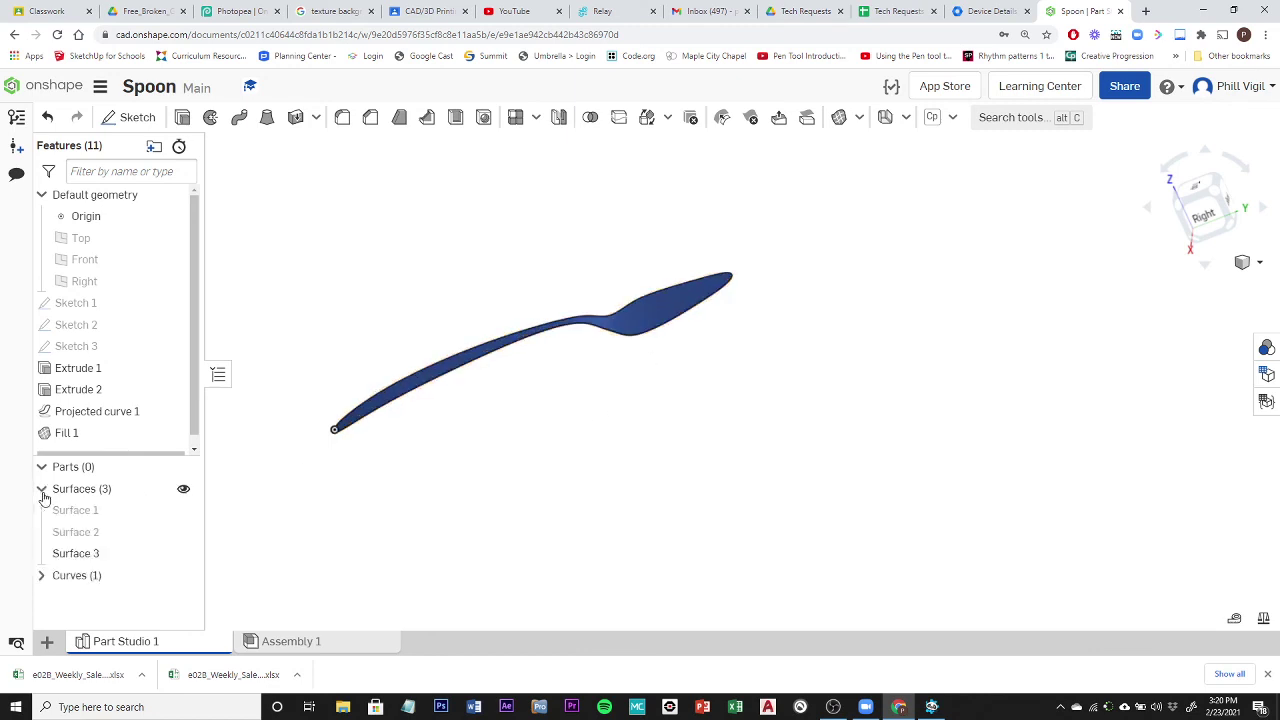
left_click(83, 562)
left_click(83, 562)
Edit Fill 1 to use the lower side-profile spline of Sketch 2 as a precise guide, and accept the deepened bowl.
double_click(78, 433)
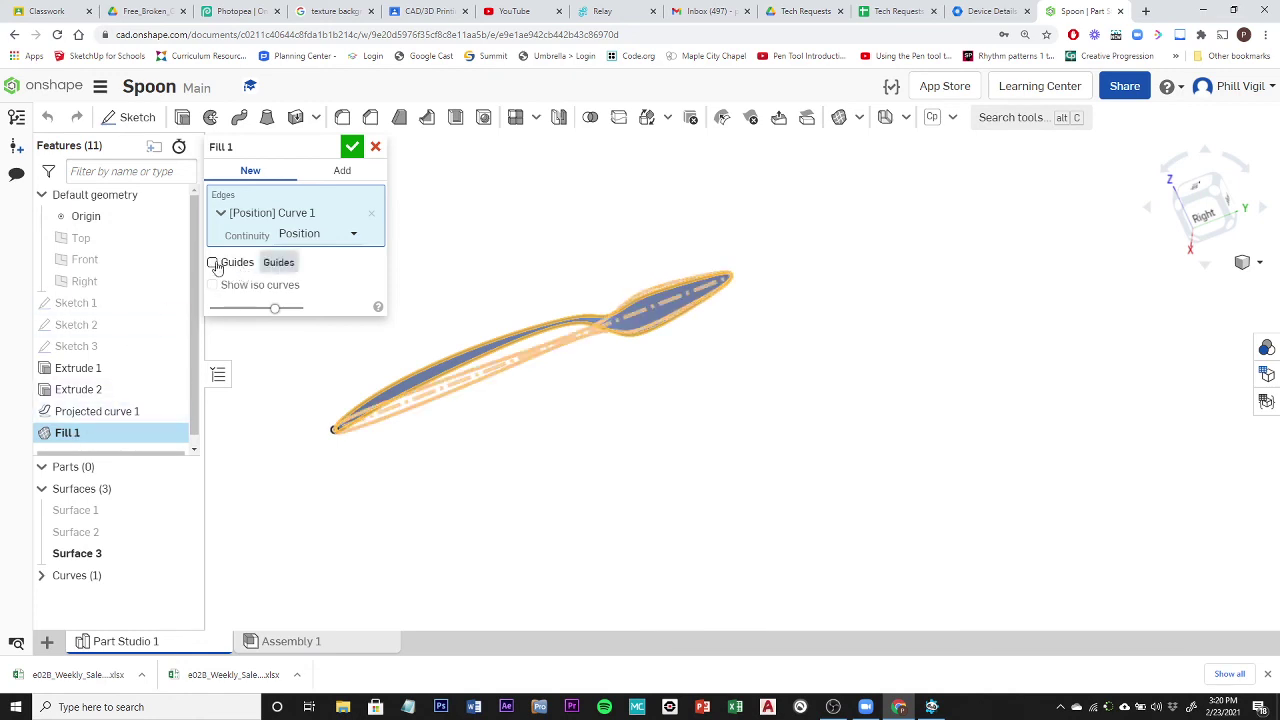
left_click(214, 264)
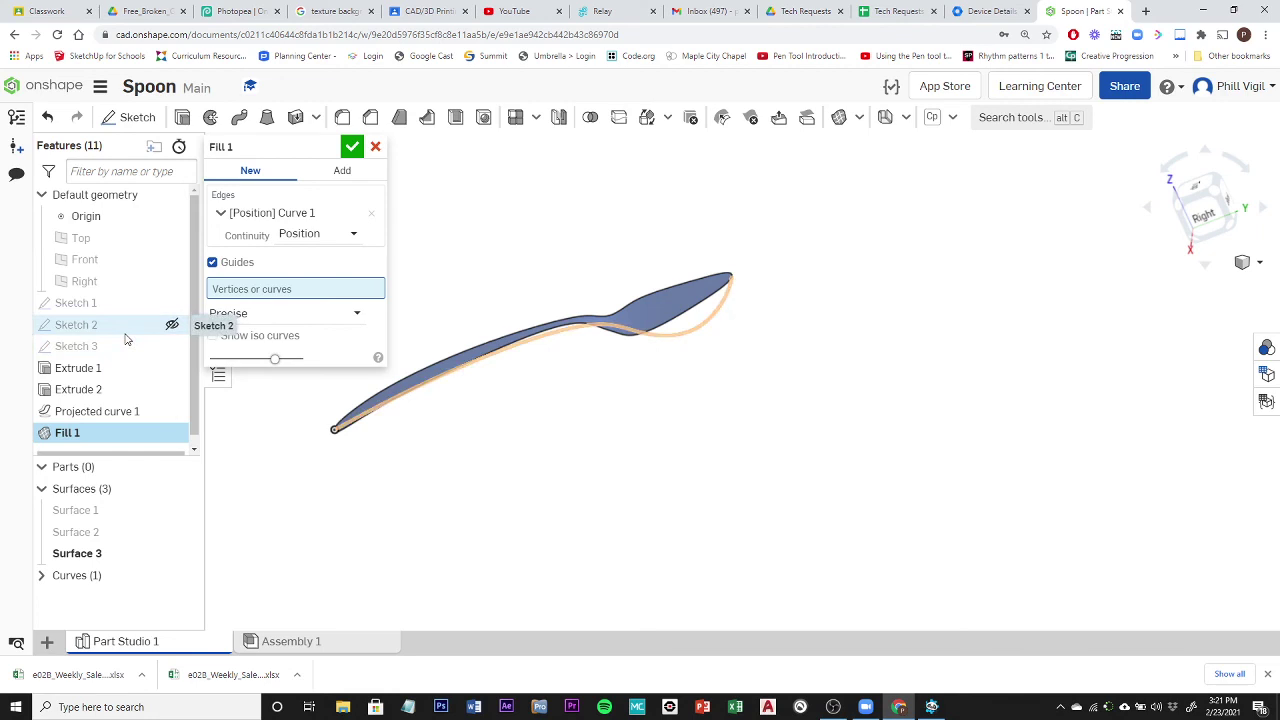
left_click(172, 326)
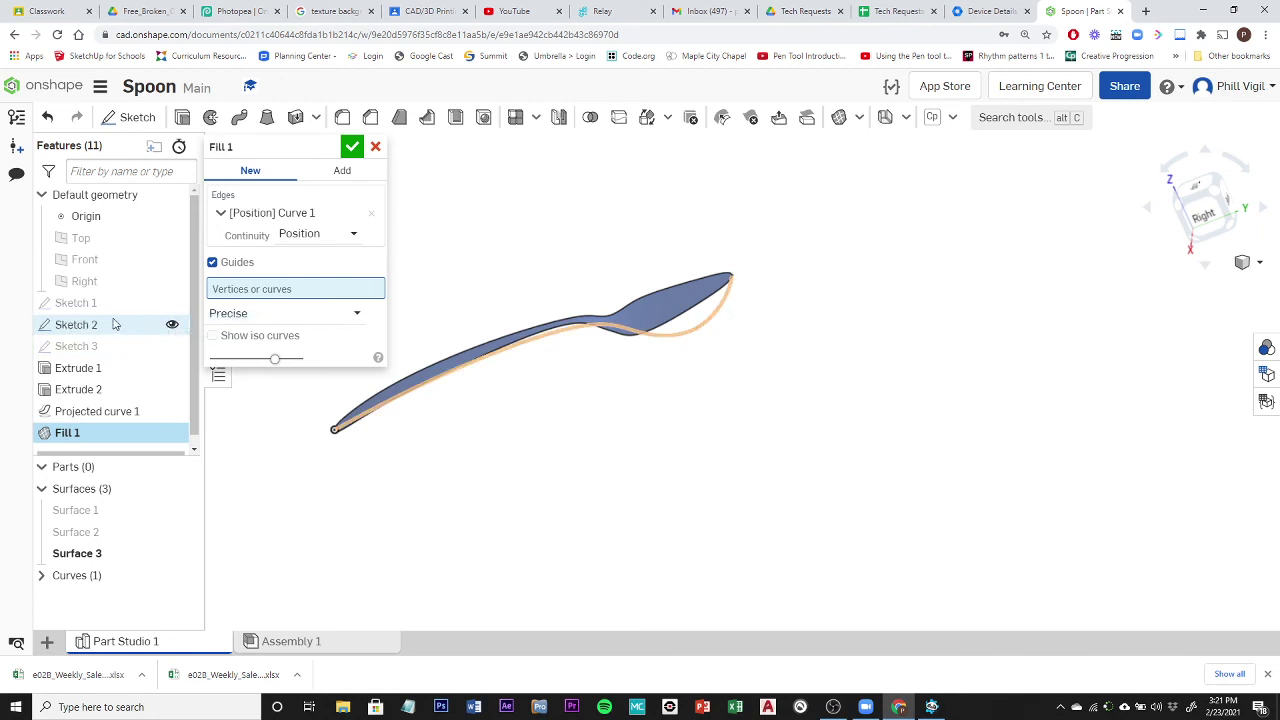
left_click(686, 336)
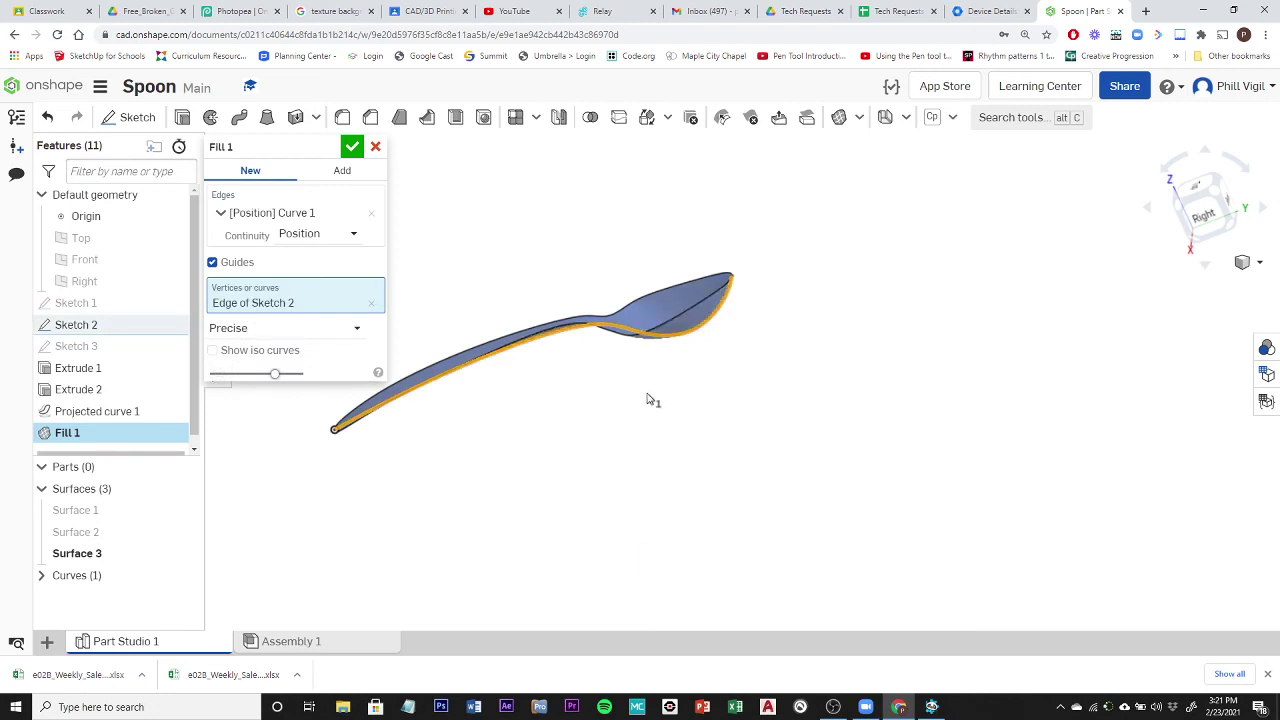
right_click_drag(563, 427, 926, 358)
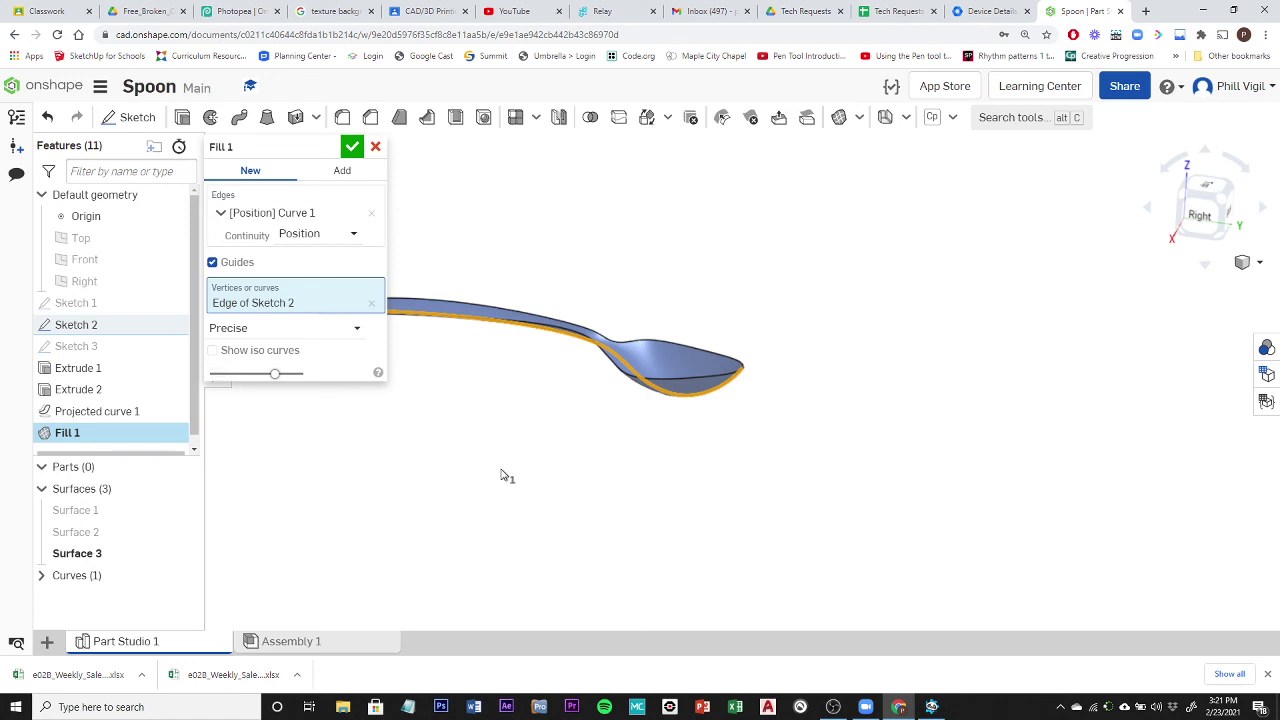
left_click(352, 147)
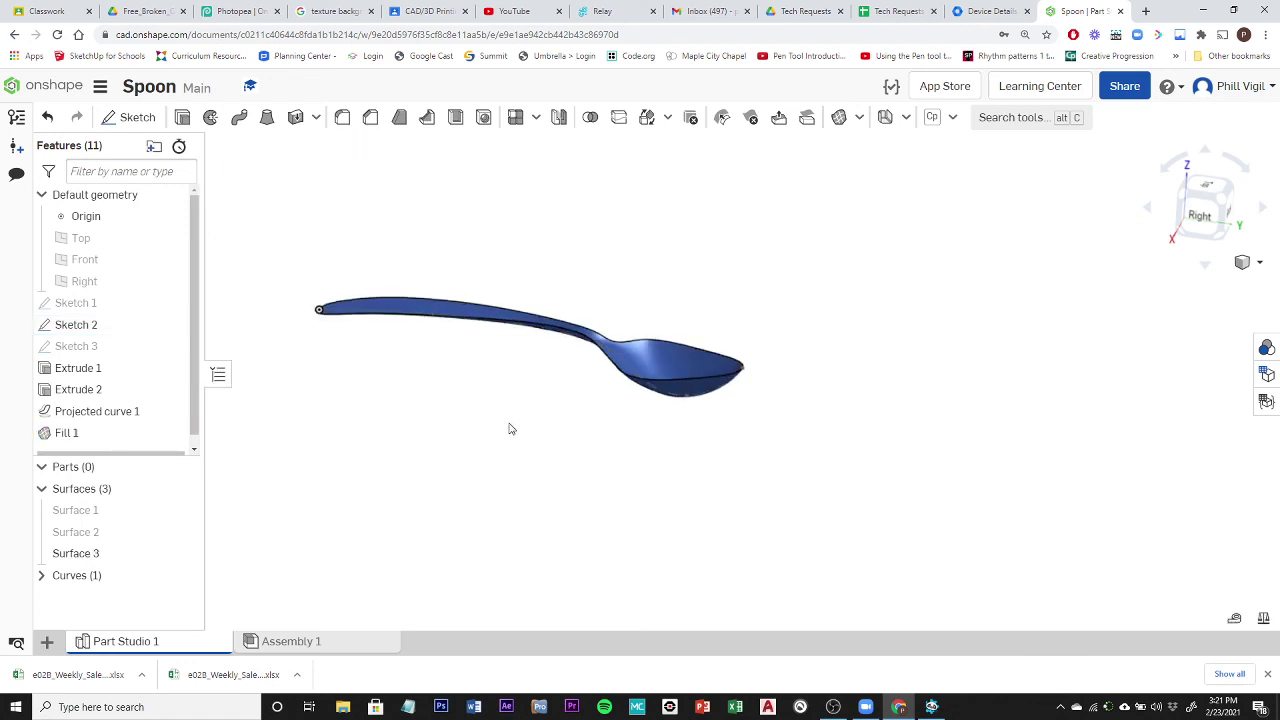
right_click_drag(509, 429, 531, 397)
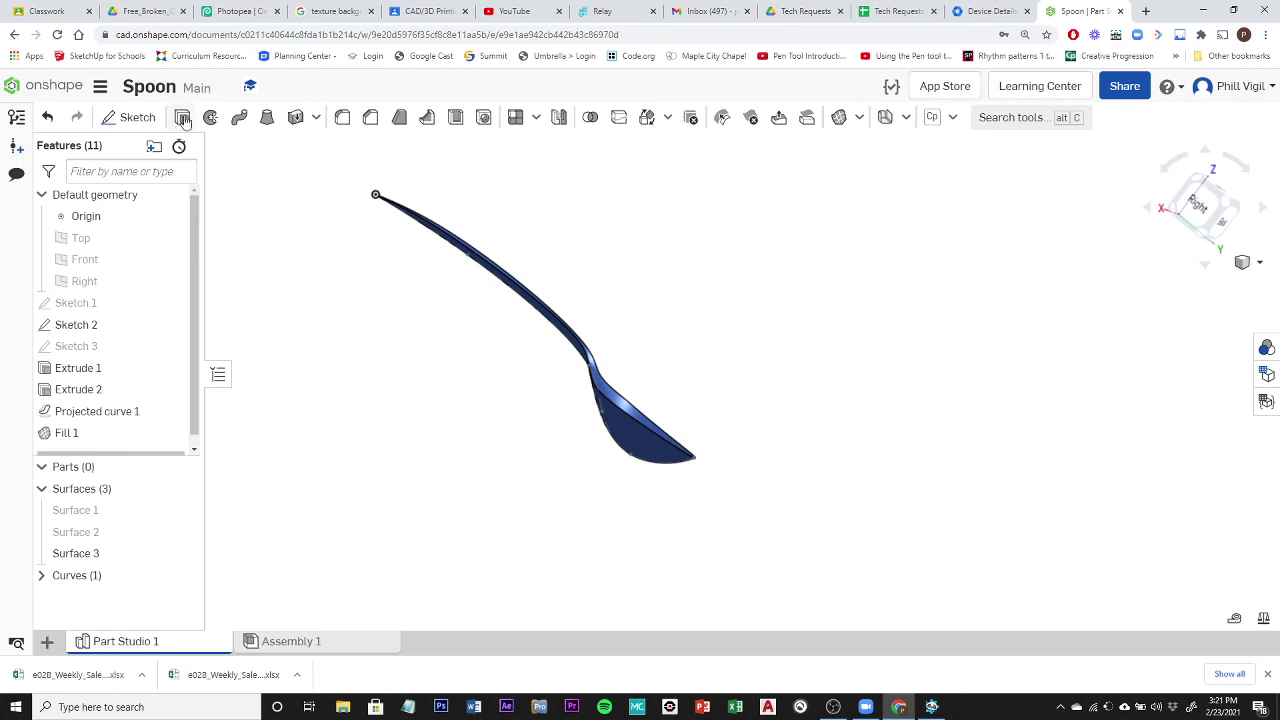
Thicken the Fill 1 face 1.5 mm in the flipped direction, towards the spoon's underside, as a new part.
left_click(295, 118)
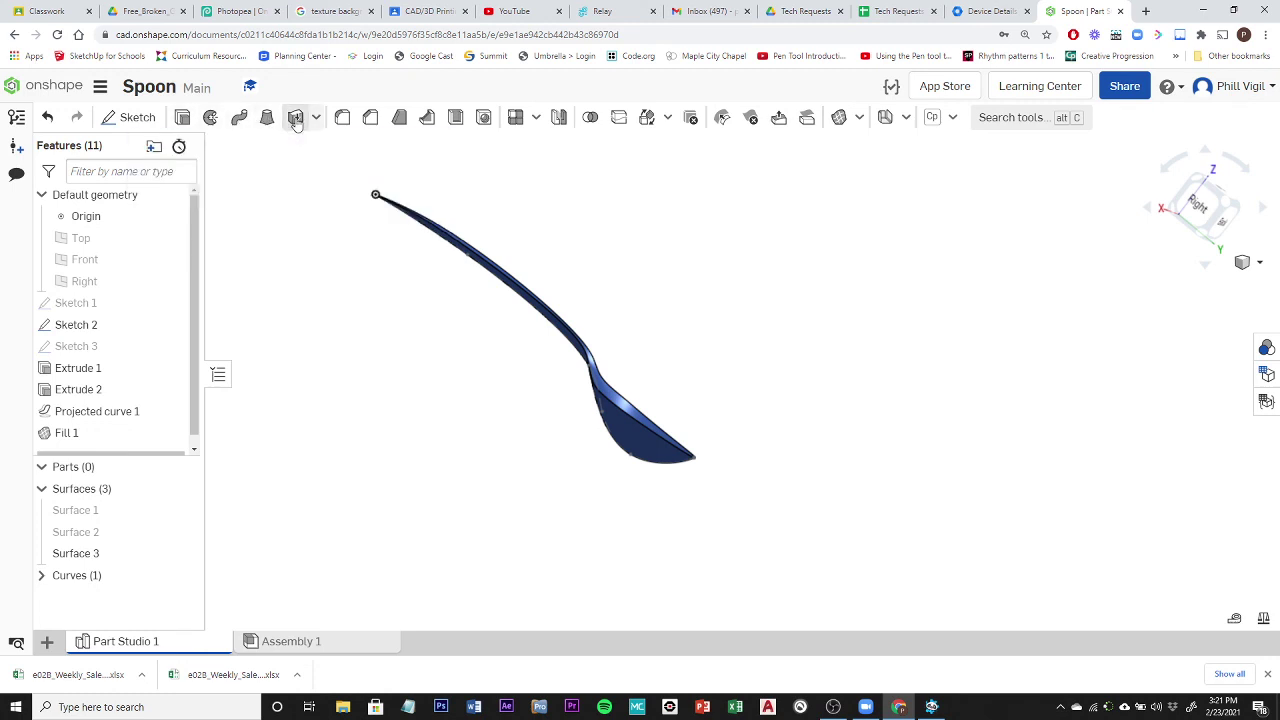
left_click(636, 443)
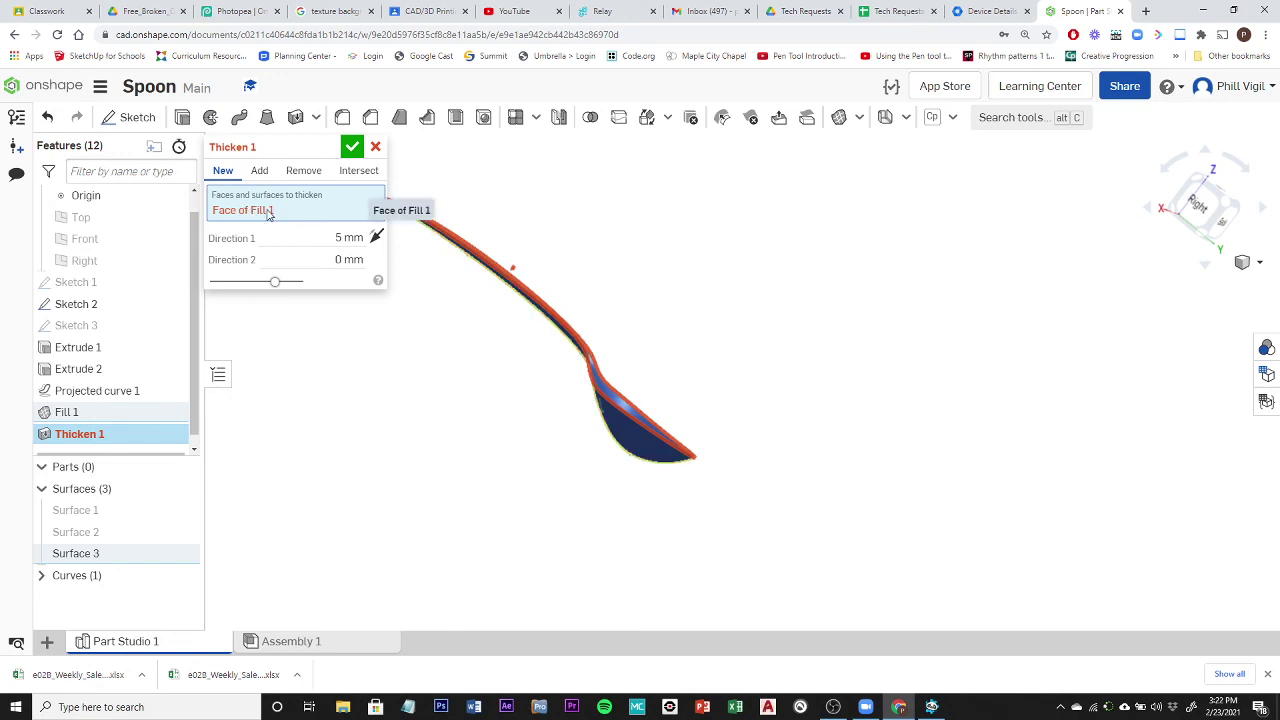
left_click(377, 238)
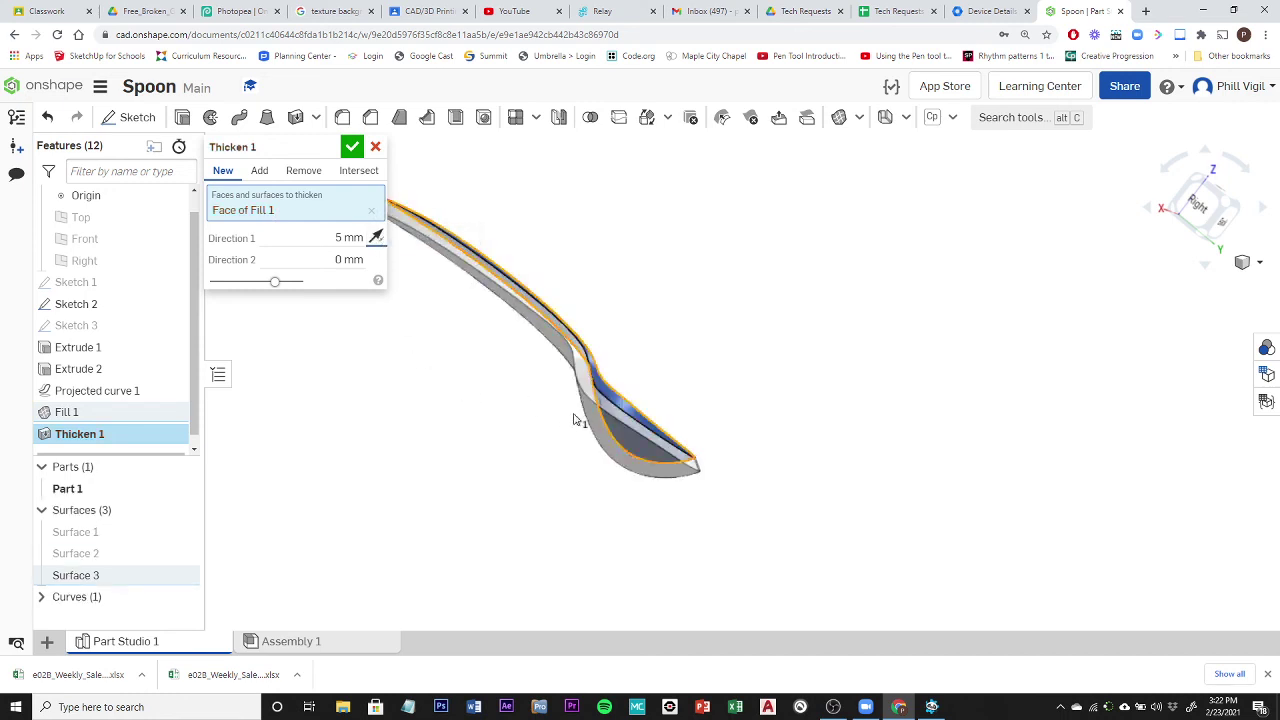
right_click_drag(829, 515, 634, 510)
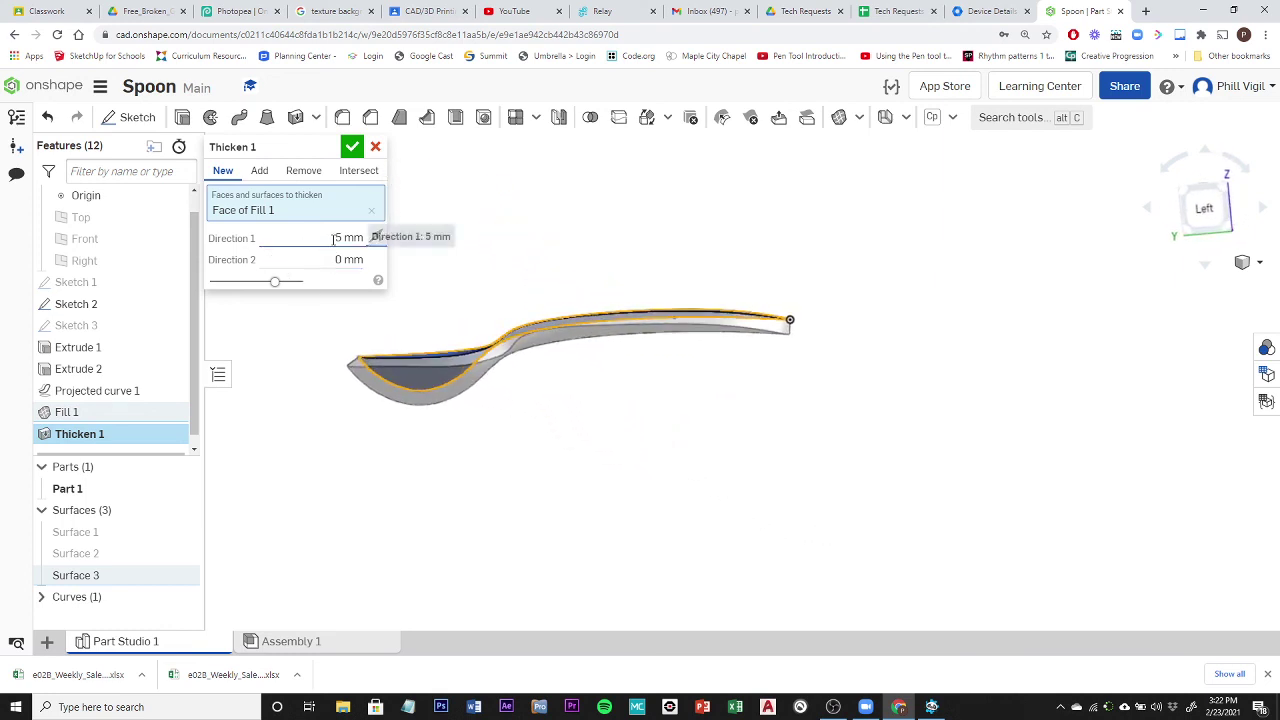
left_click(333, 240)
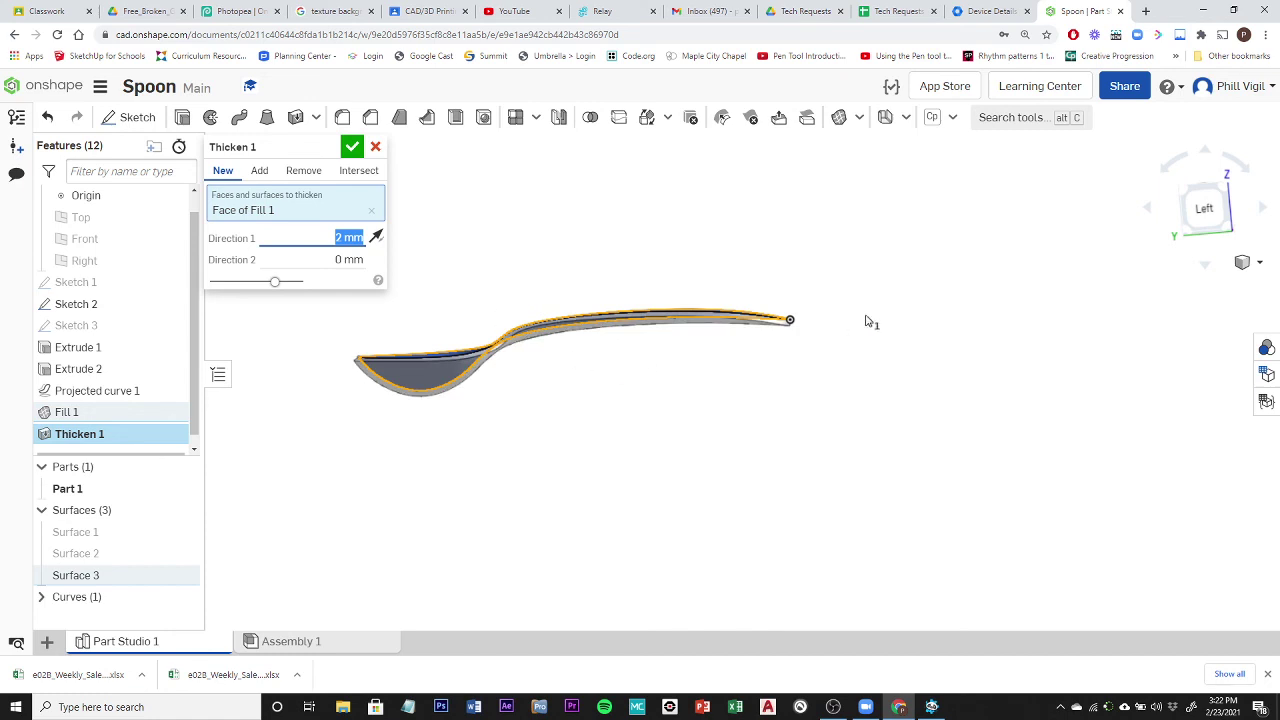
mouse_move(905, 234)
right_mouse_down()
mouse_move(908, 260)
mouse_move(854, 297)
mouse_move(850, 284)
mouse_move(914, 250)
right_mouse_up()
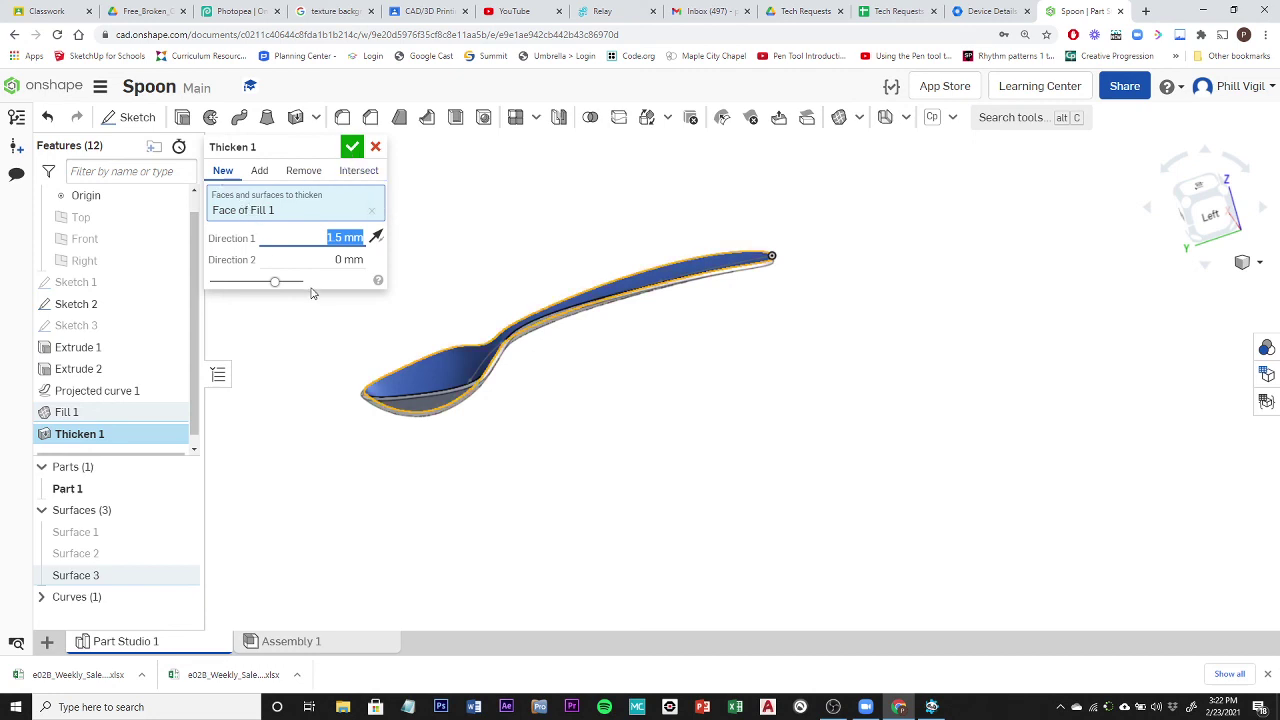
left_click(352, 148)
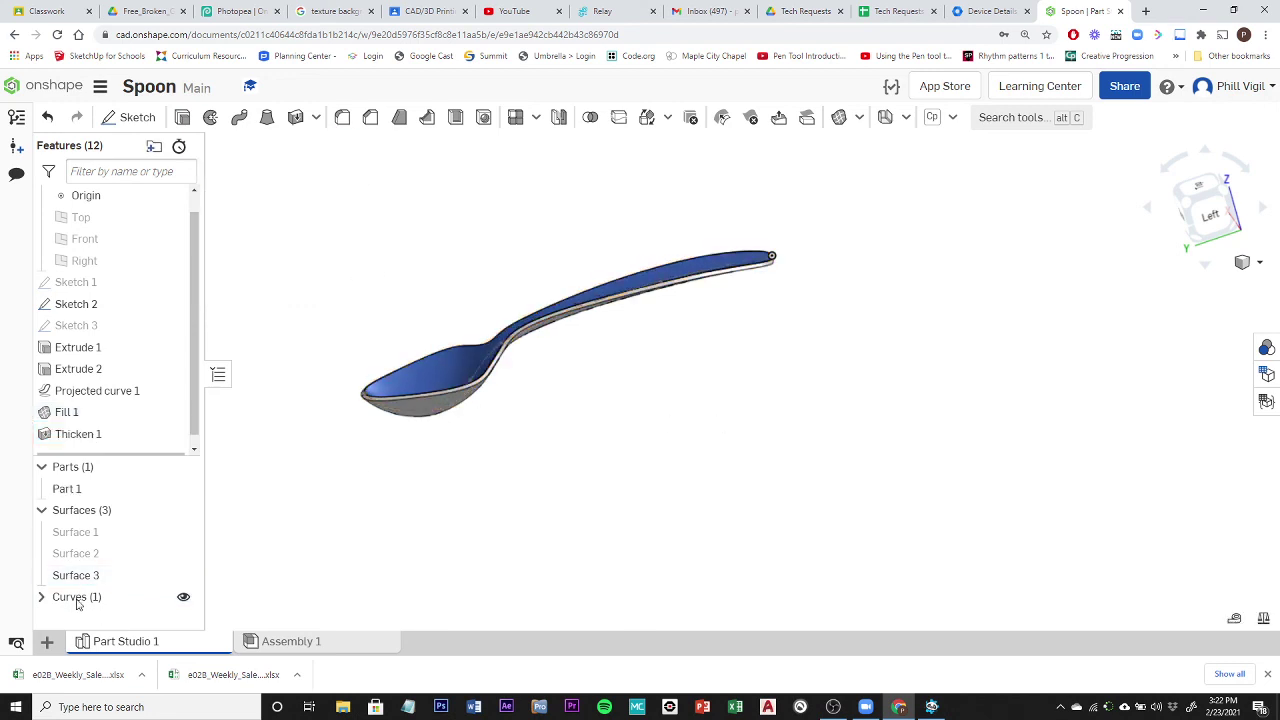
Hide Surface 3 and inspect the solid spoon from several angles.
left_click(183, 578)
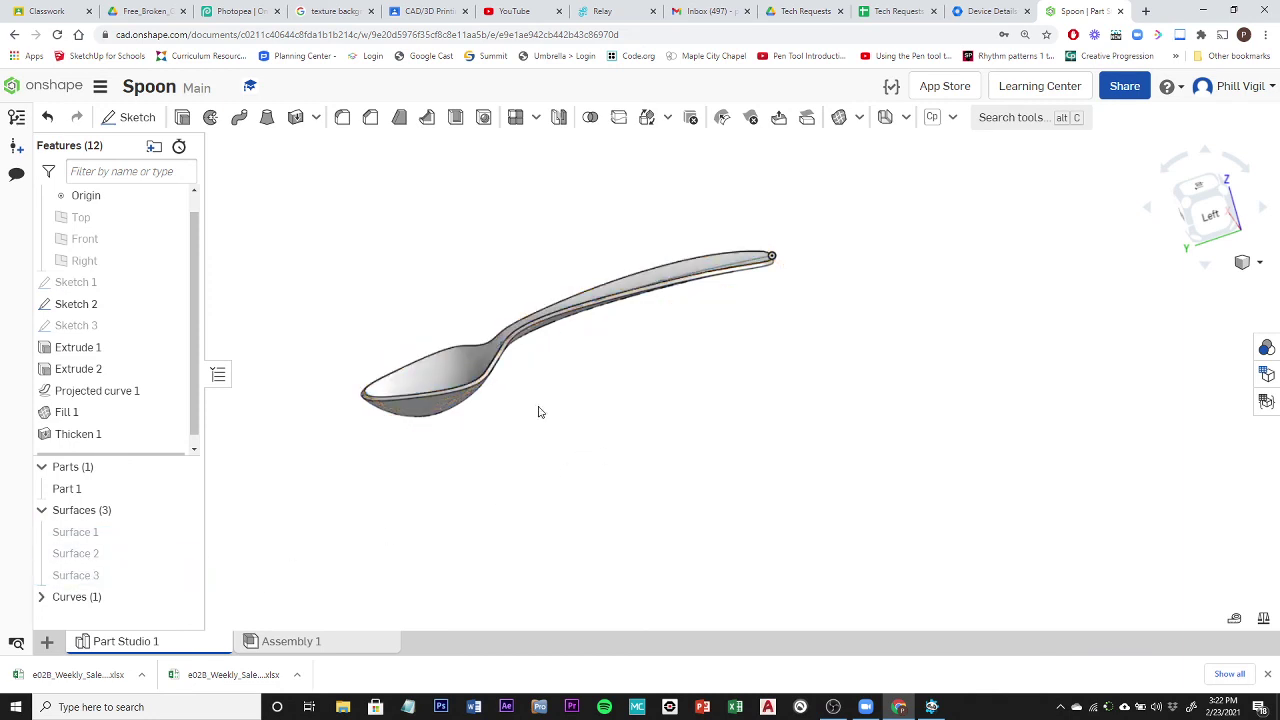
right_click_drag(538, 411, 867, 455)
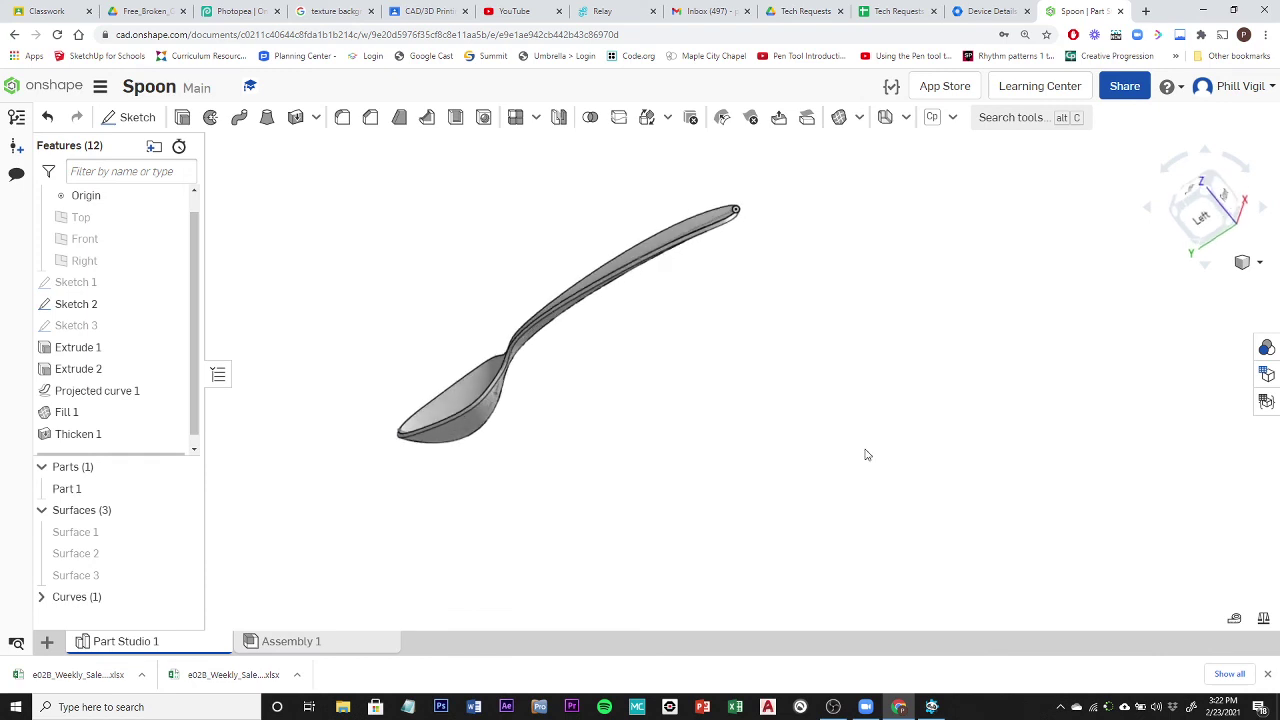
left_click(832, 707)
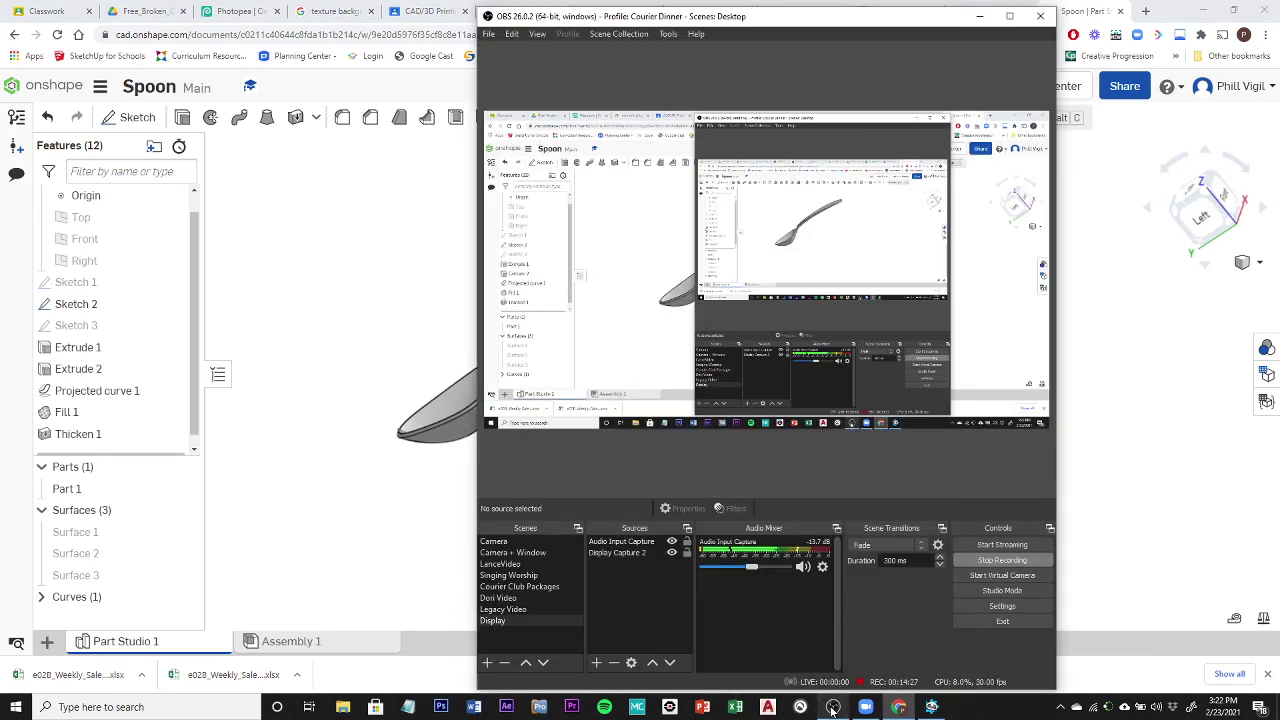